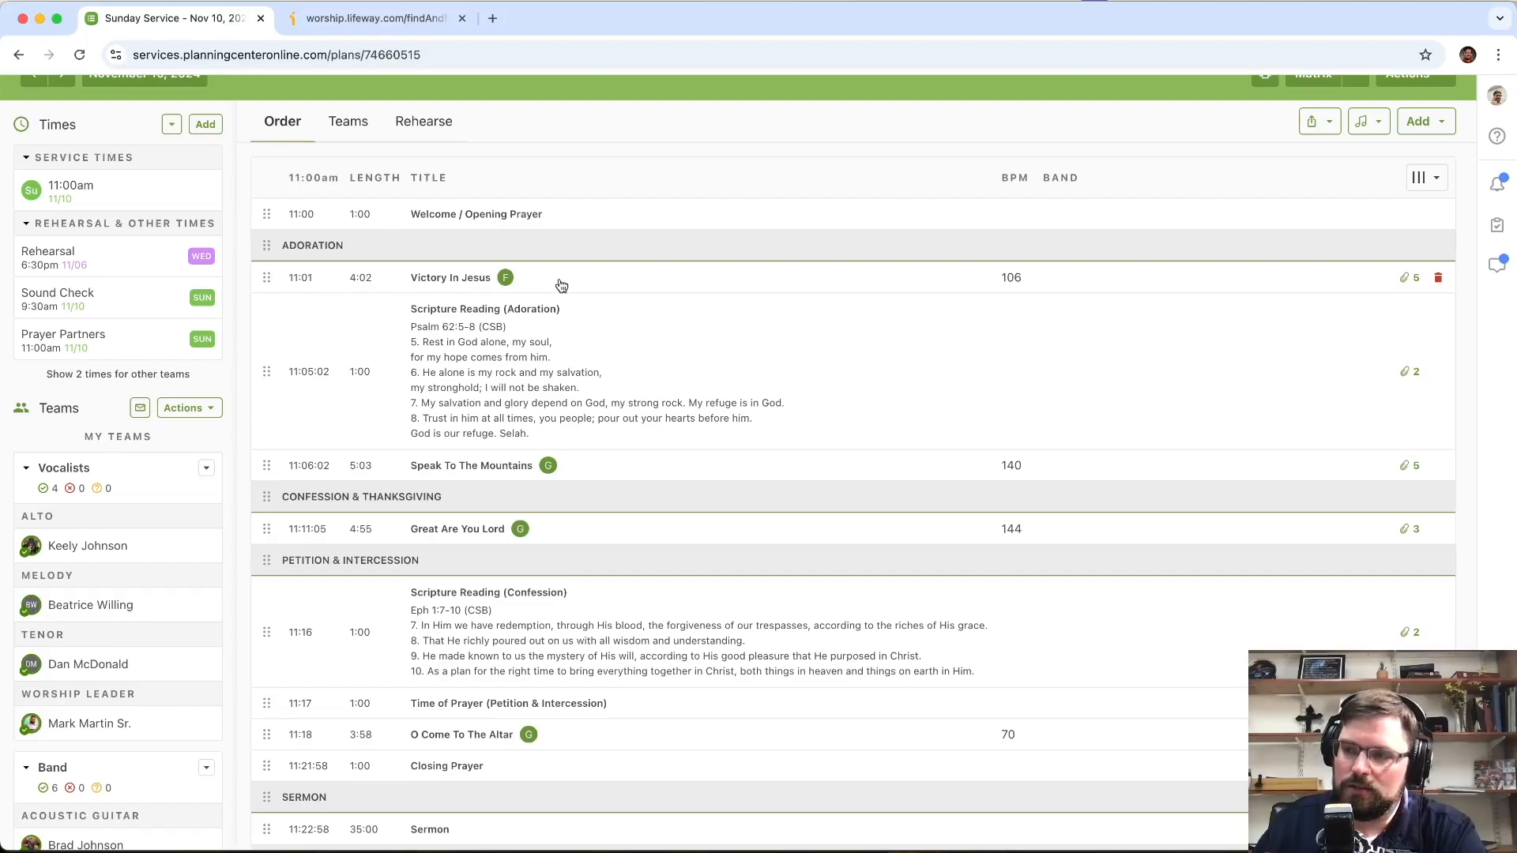
# Step: Open Victory In Jesus in the Sunday service order and check the tempo and time signature in its arrangement info
pyautogui.click(540, 283)
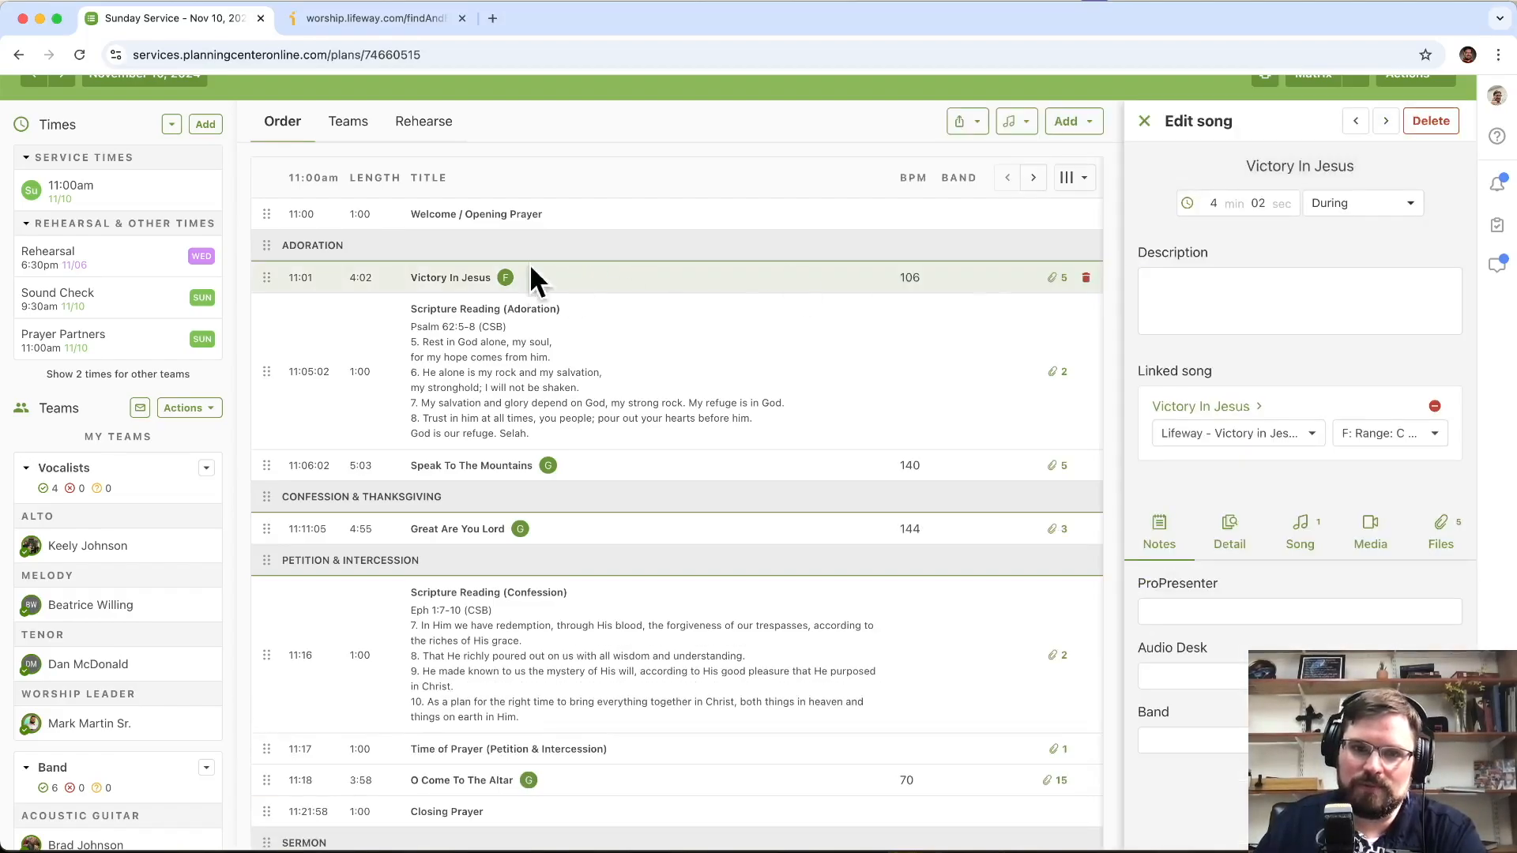
pyautogui.click(1302, 537)
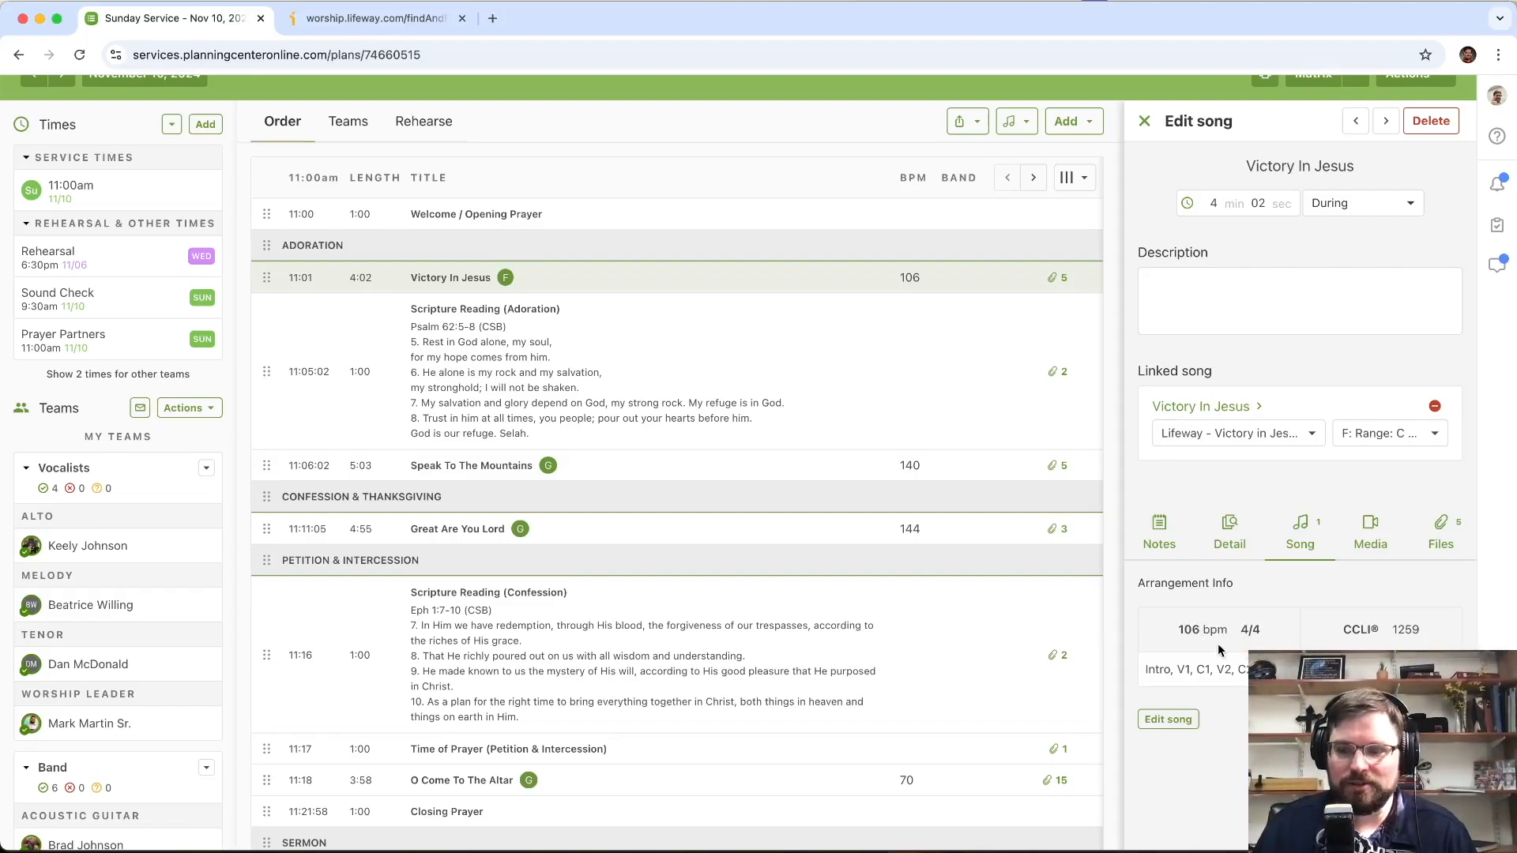
# Step: Switch to Ableton Live and open the SONG TEMPLATE 4-4.als set from the TEMPLATE Project folder
pyautogui.press('super+Tab')
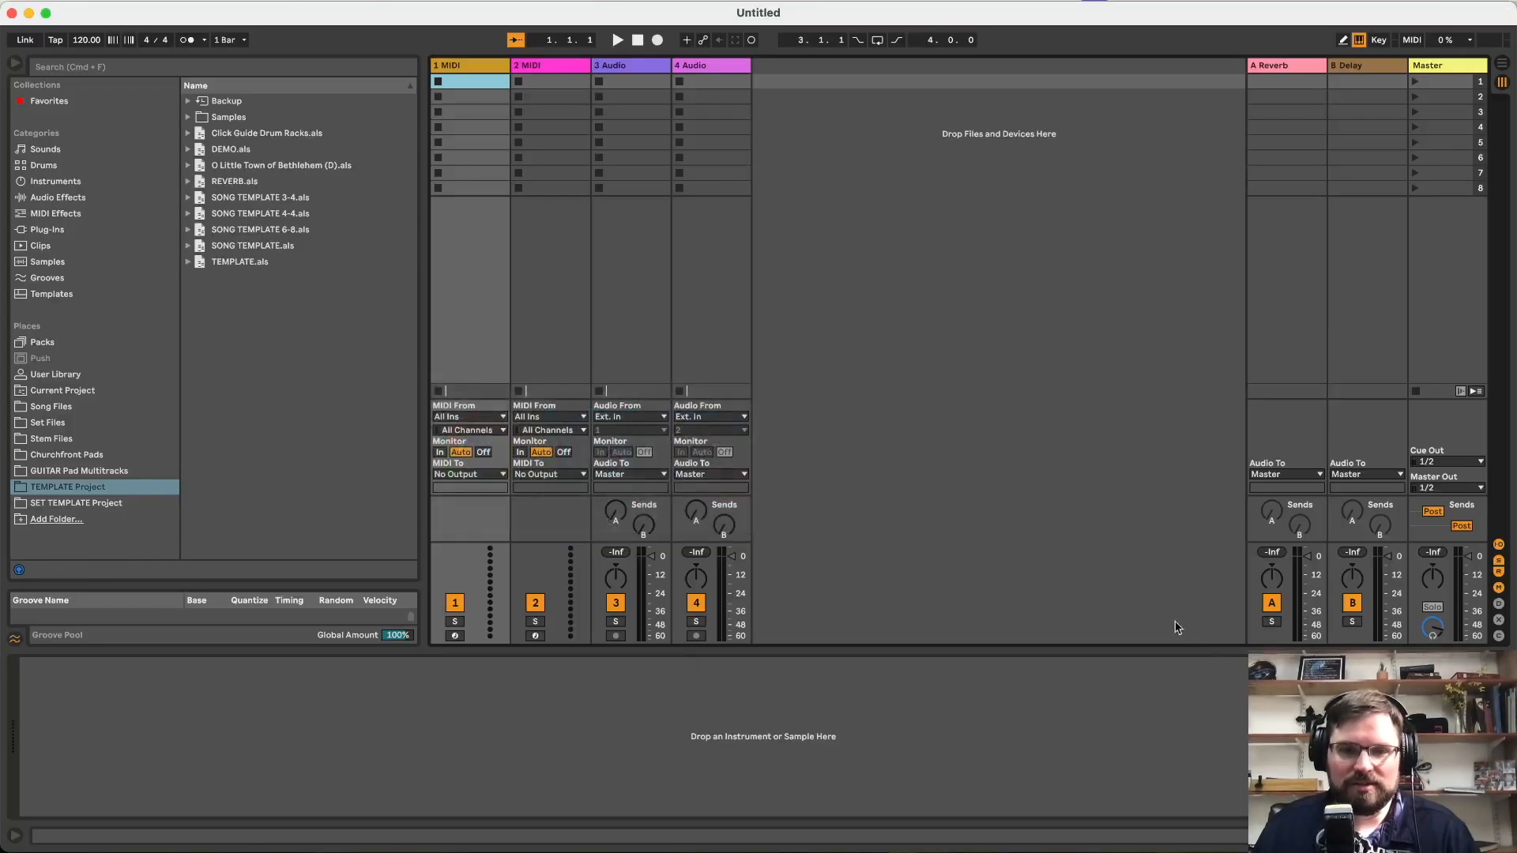
pyautogui.click(847, 320)
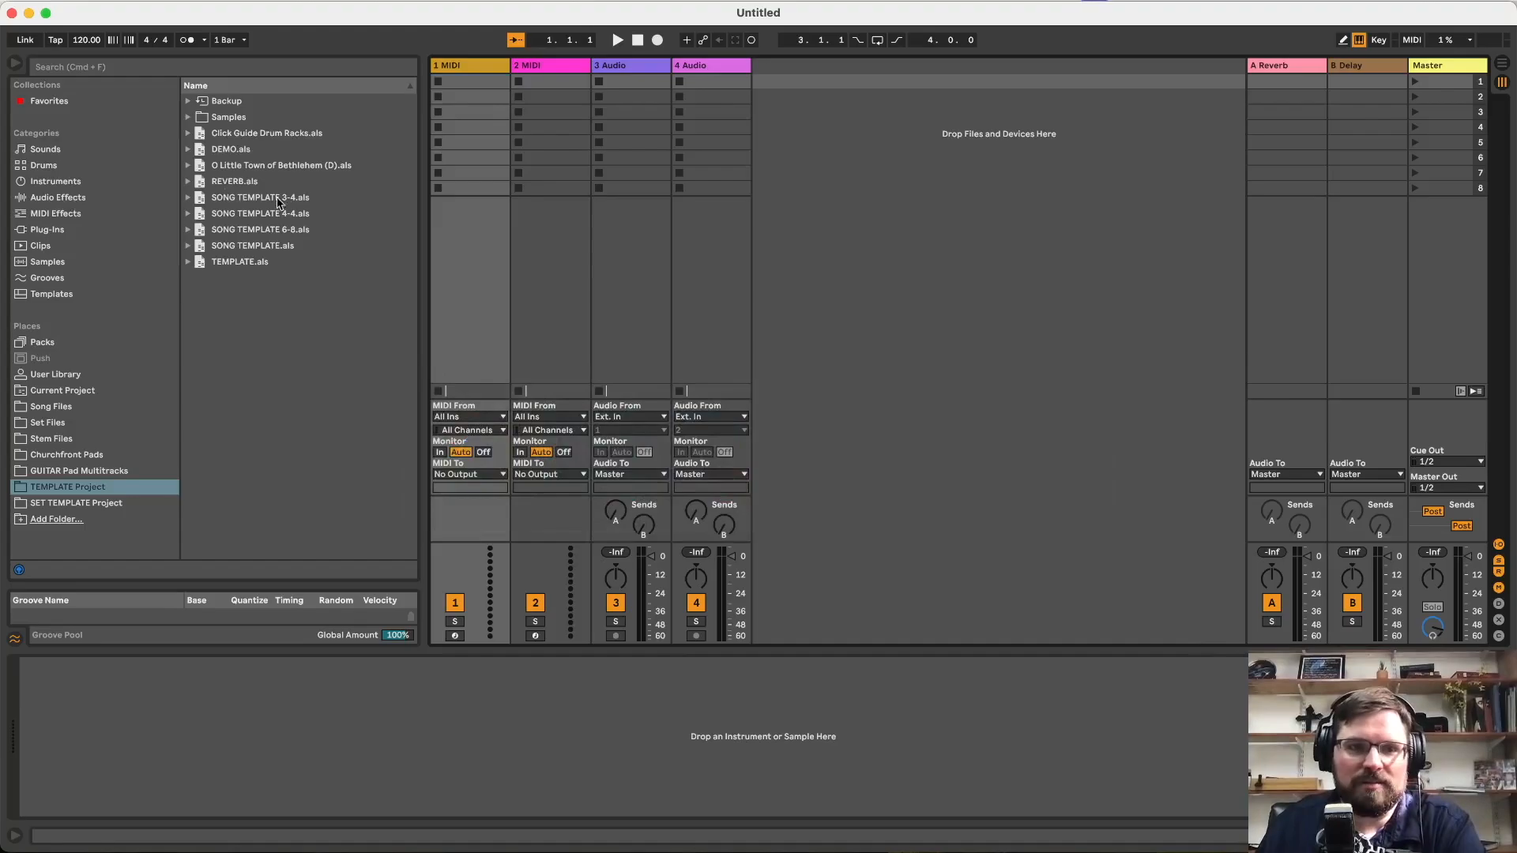
pyautogui.click(202, 218)
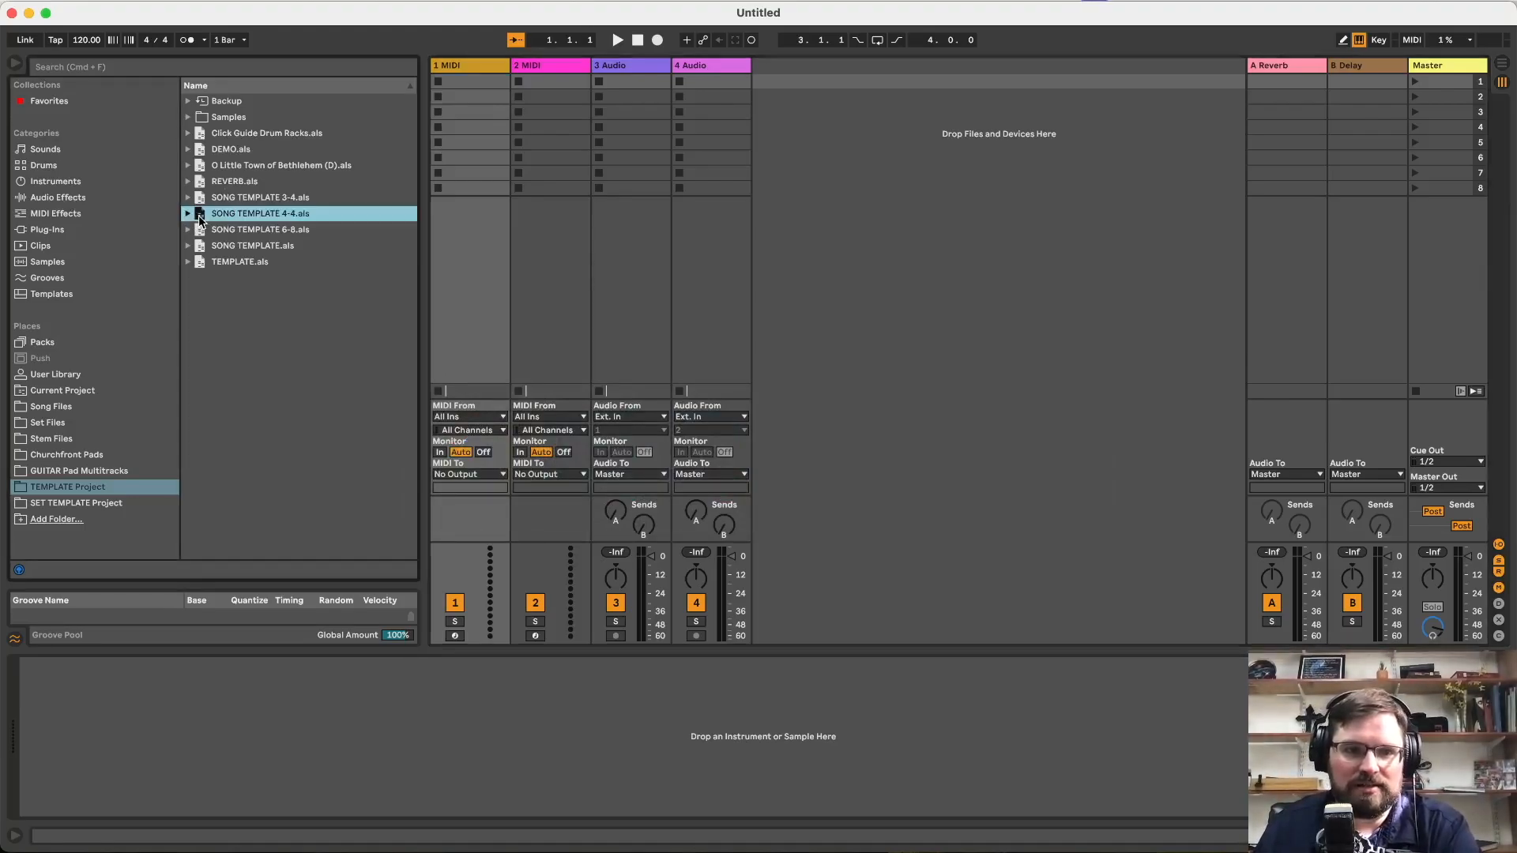
pyautogui.click(187, 215)
pyautogui.doubleClick(198, 213)
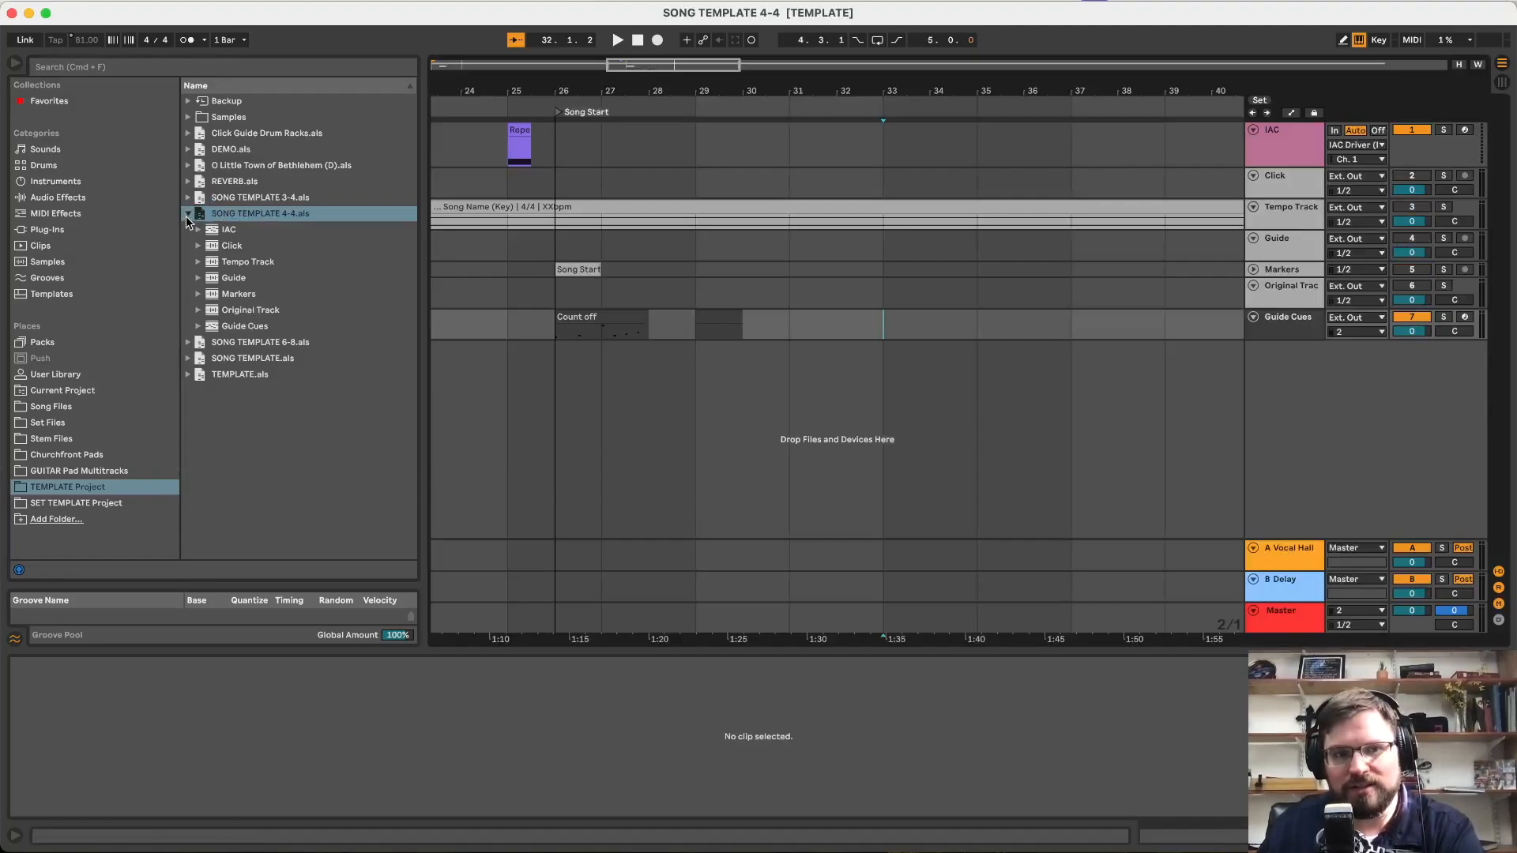
pyautogui.click(188, 215)
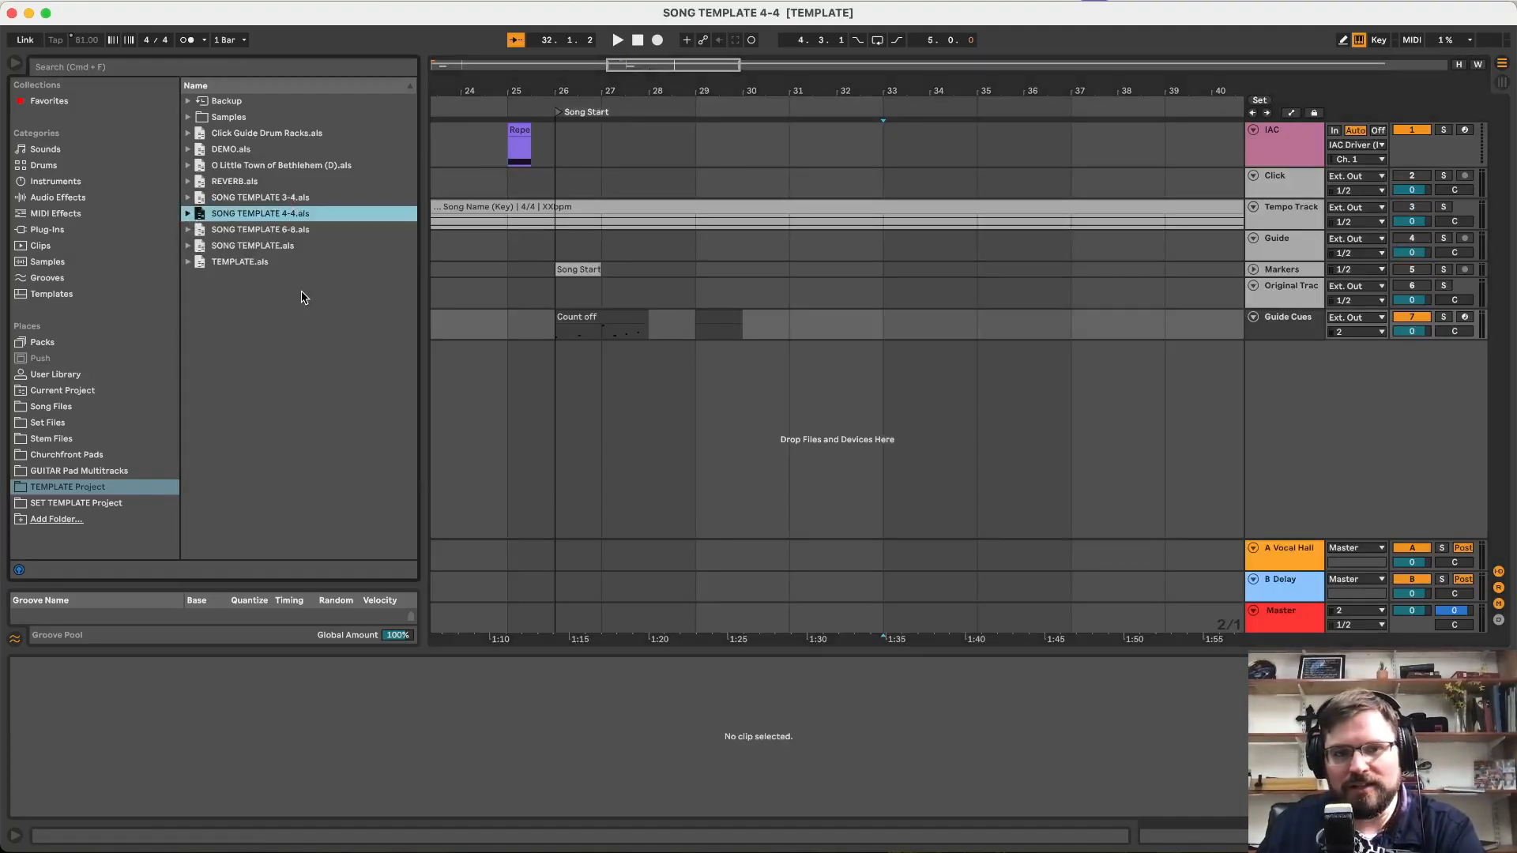
# Step: Examine the template's guide cue clips after Song Start and the Repeat, Click, STOP and Next clips on the IAC track
pyautogui.click(609, 317)
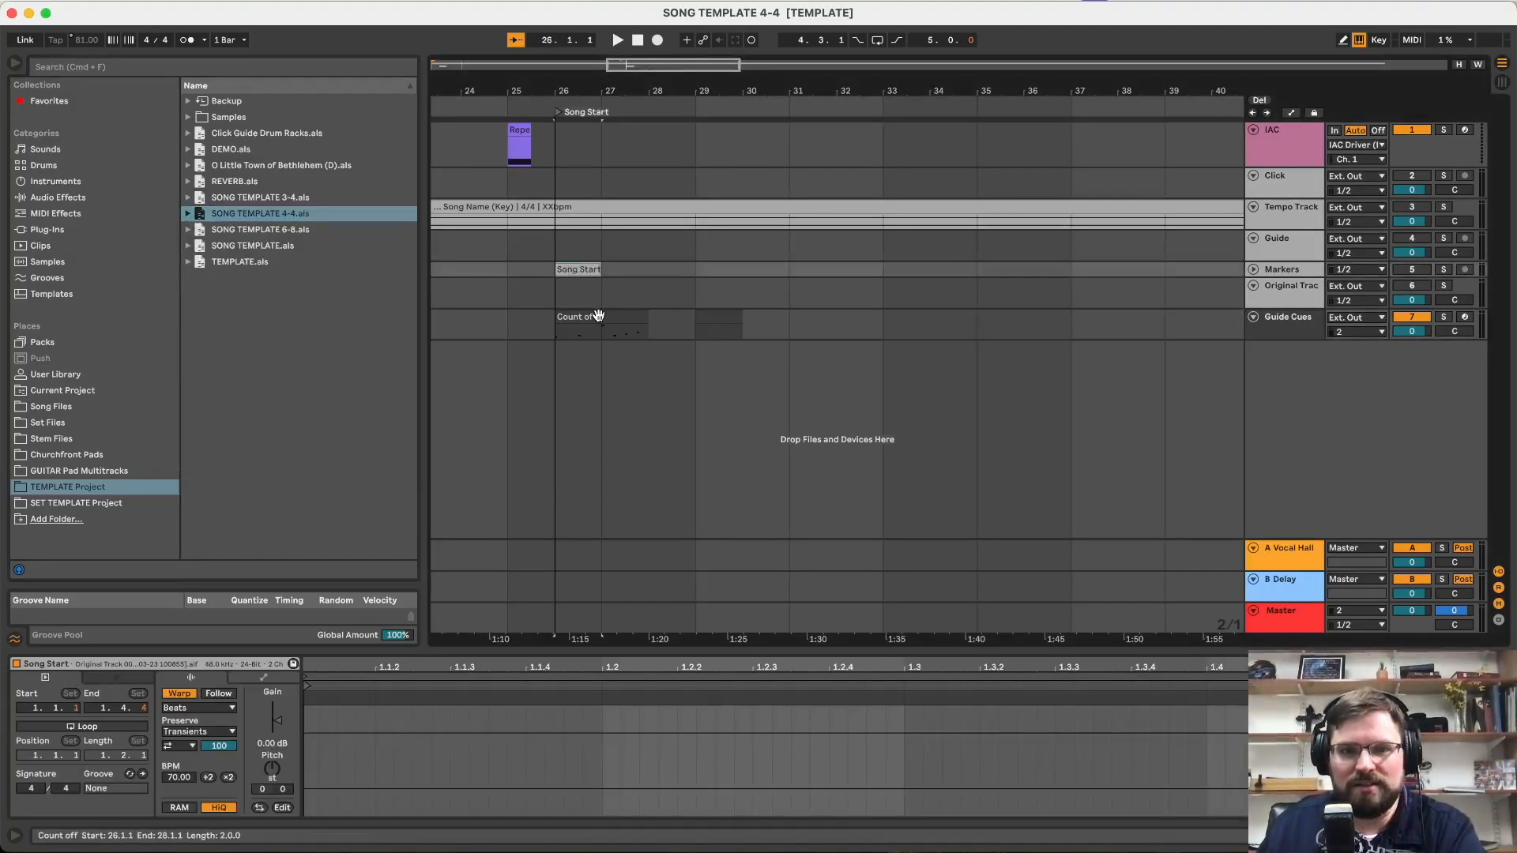
pyautogui.click(713, 317)
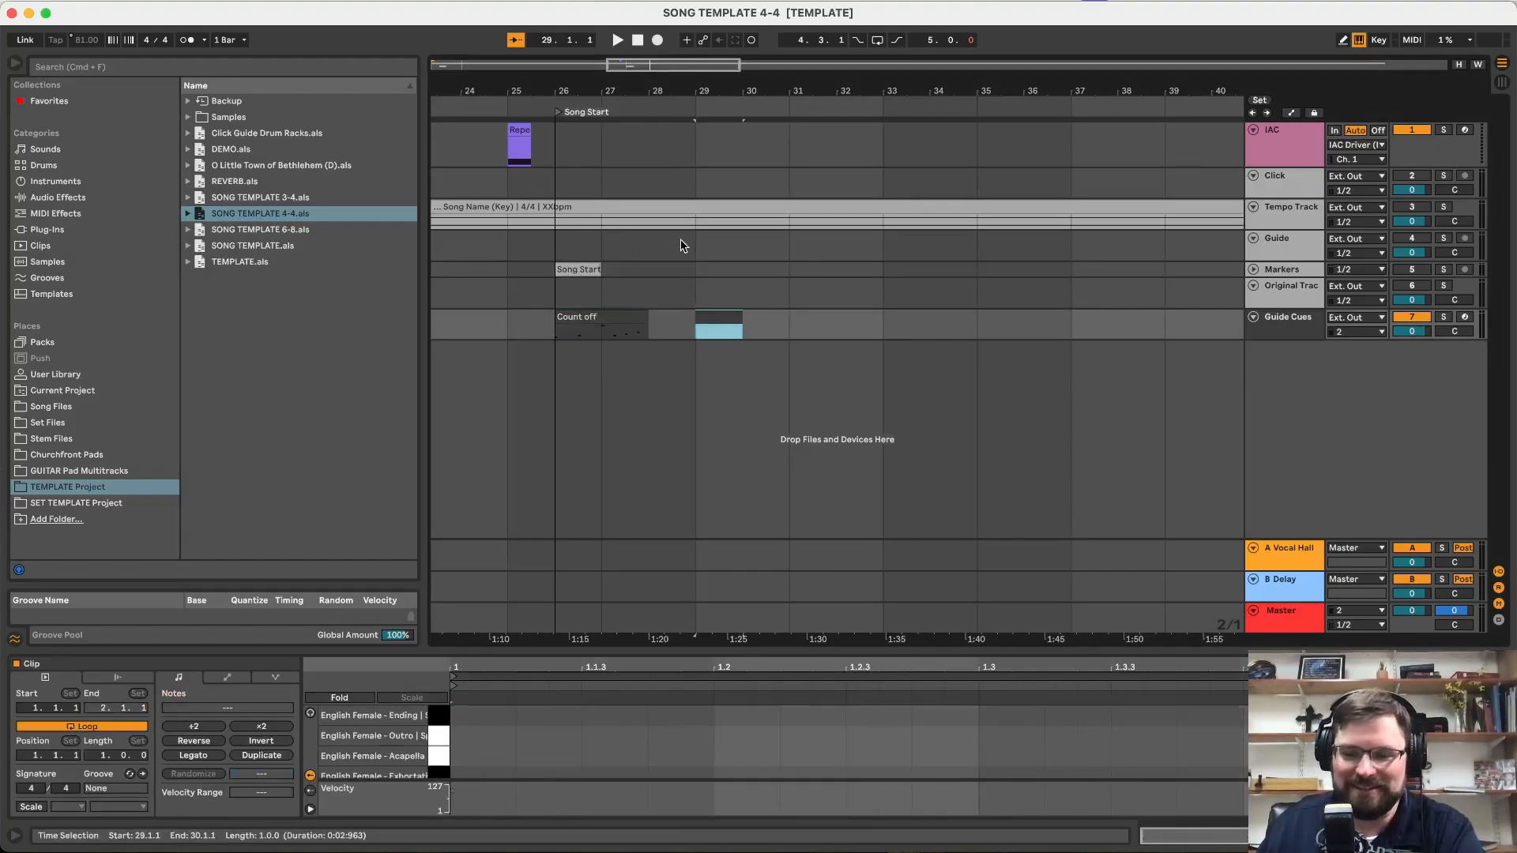
pyautogui.click(822, 284)
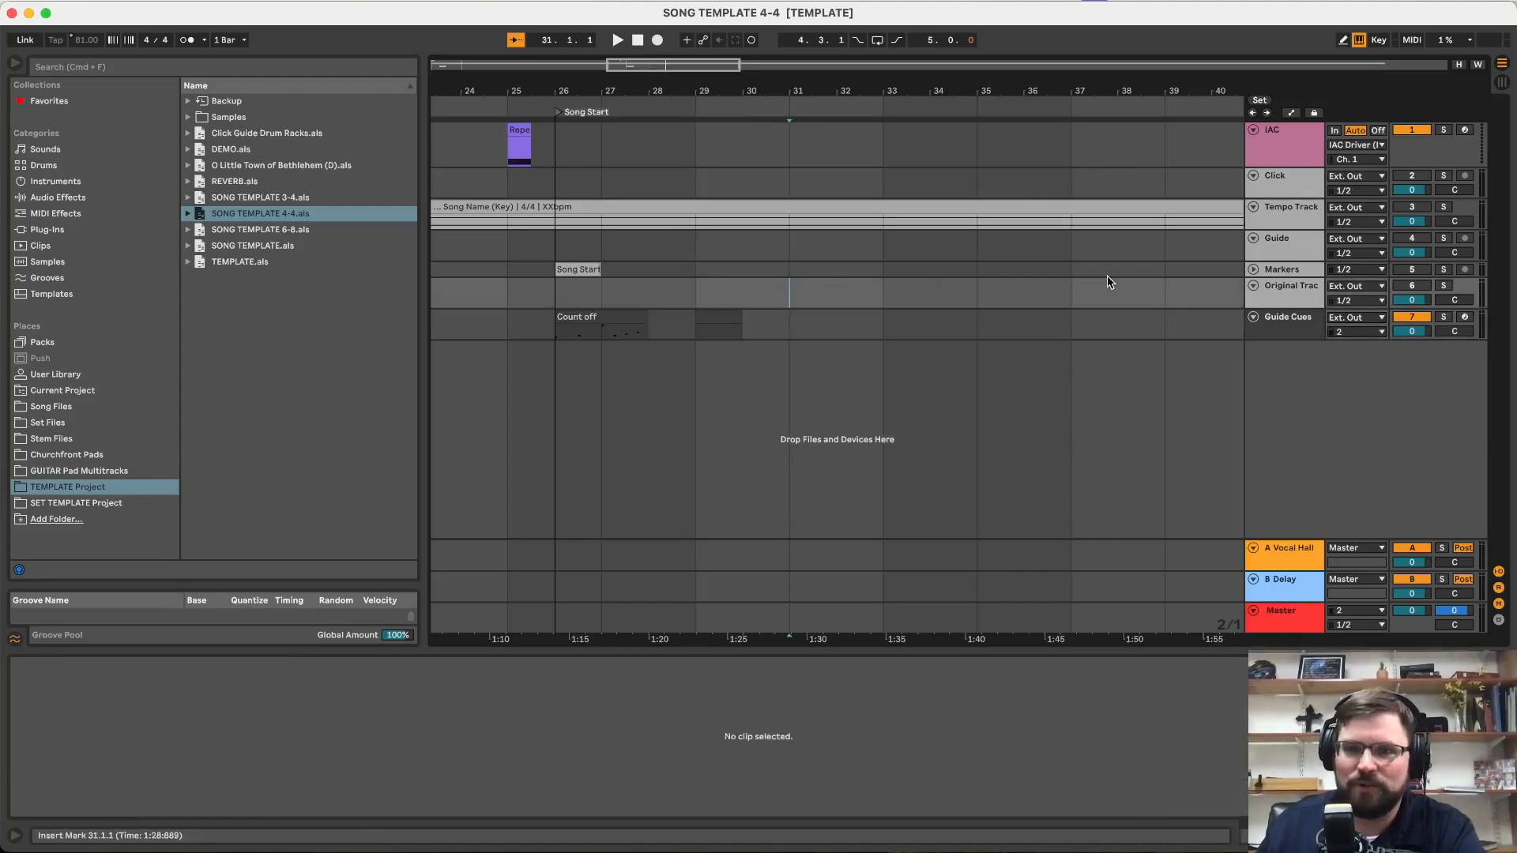
pyautogui.click(1304, 158)
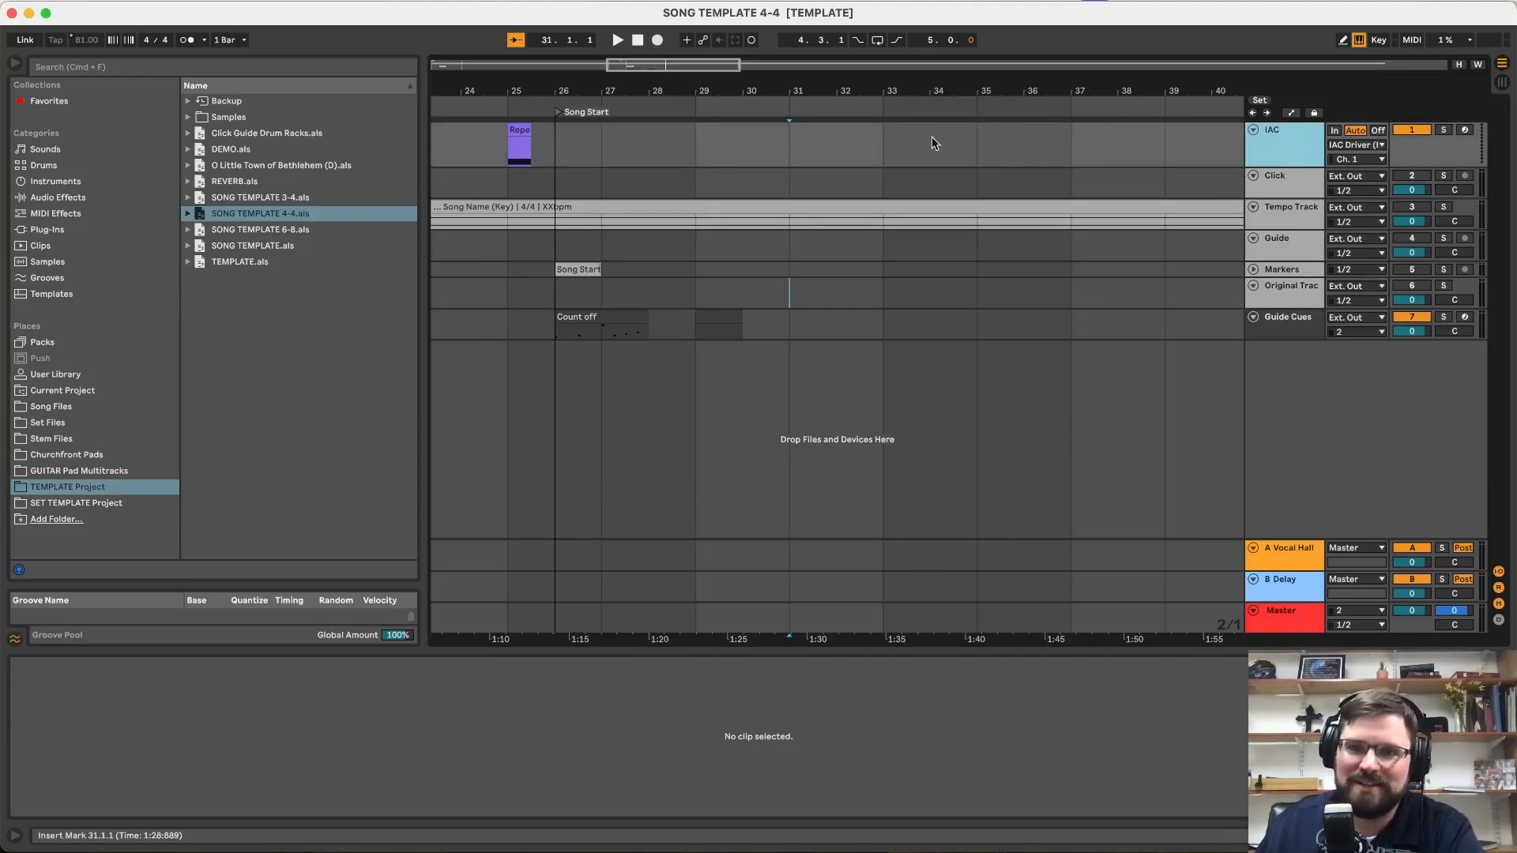
pyautogui.hscroll(-10, 875, 140)
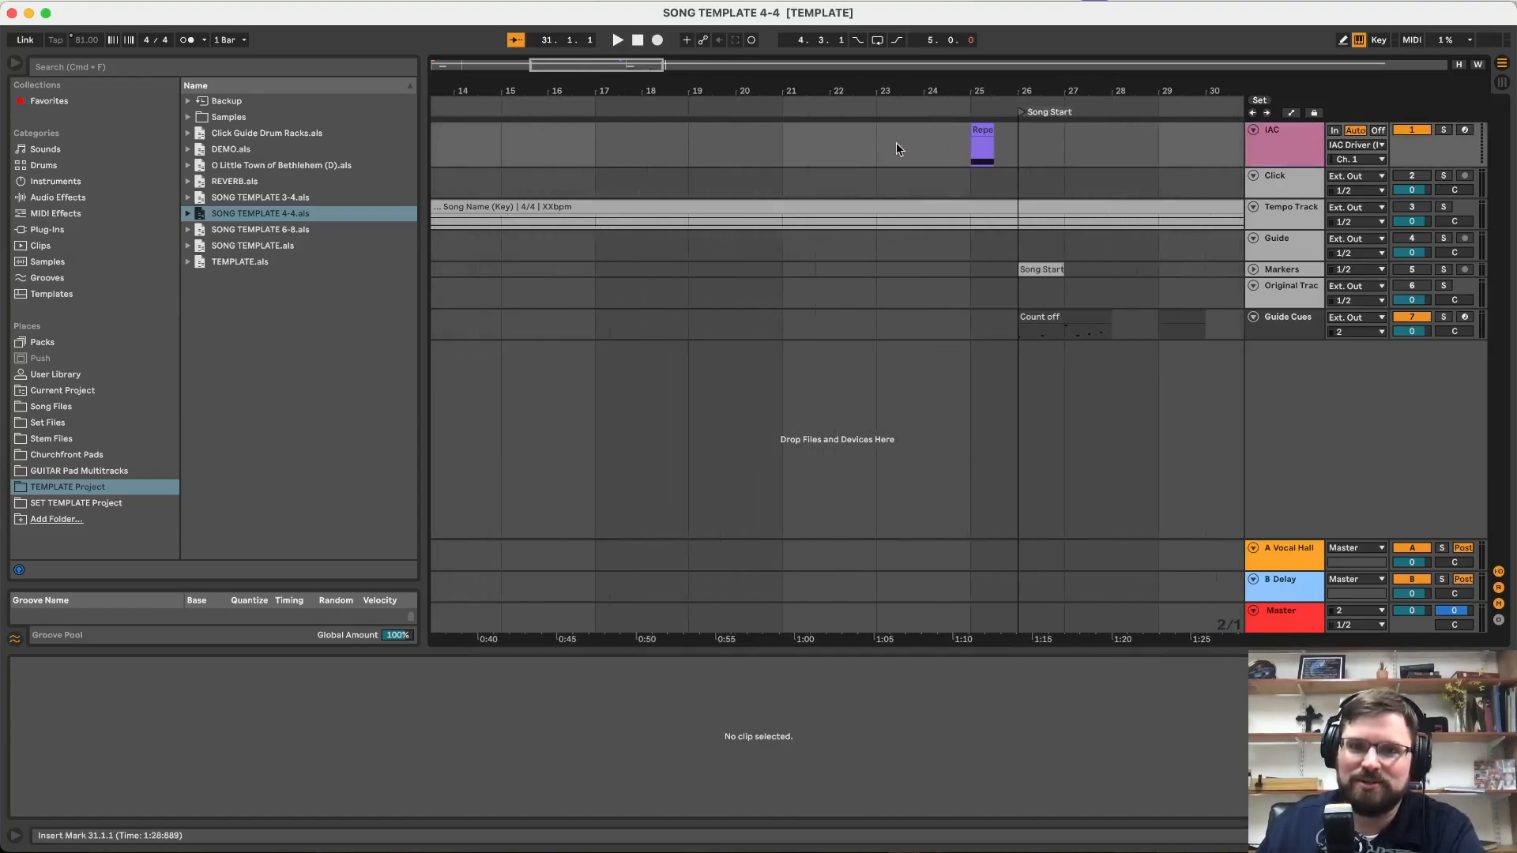
pyautogui.click(980, 129)
pyautogui.hscroll(-8, 711, 156)
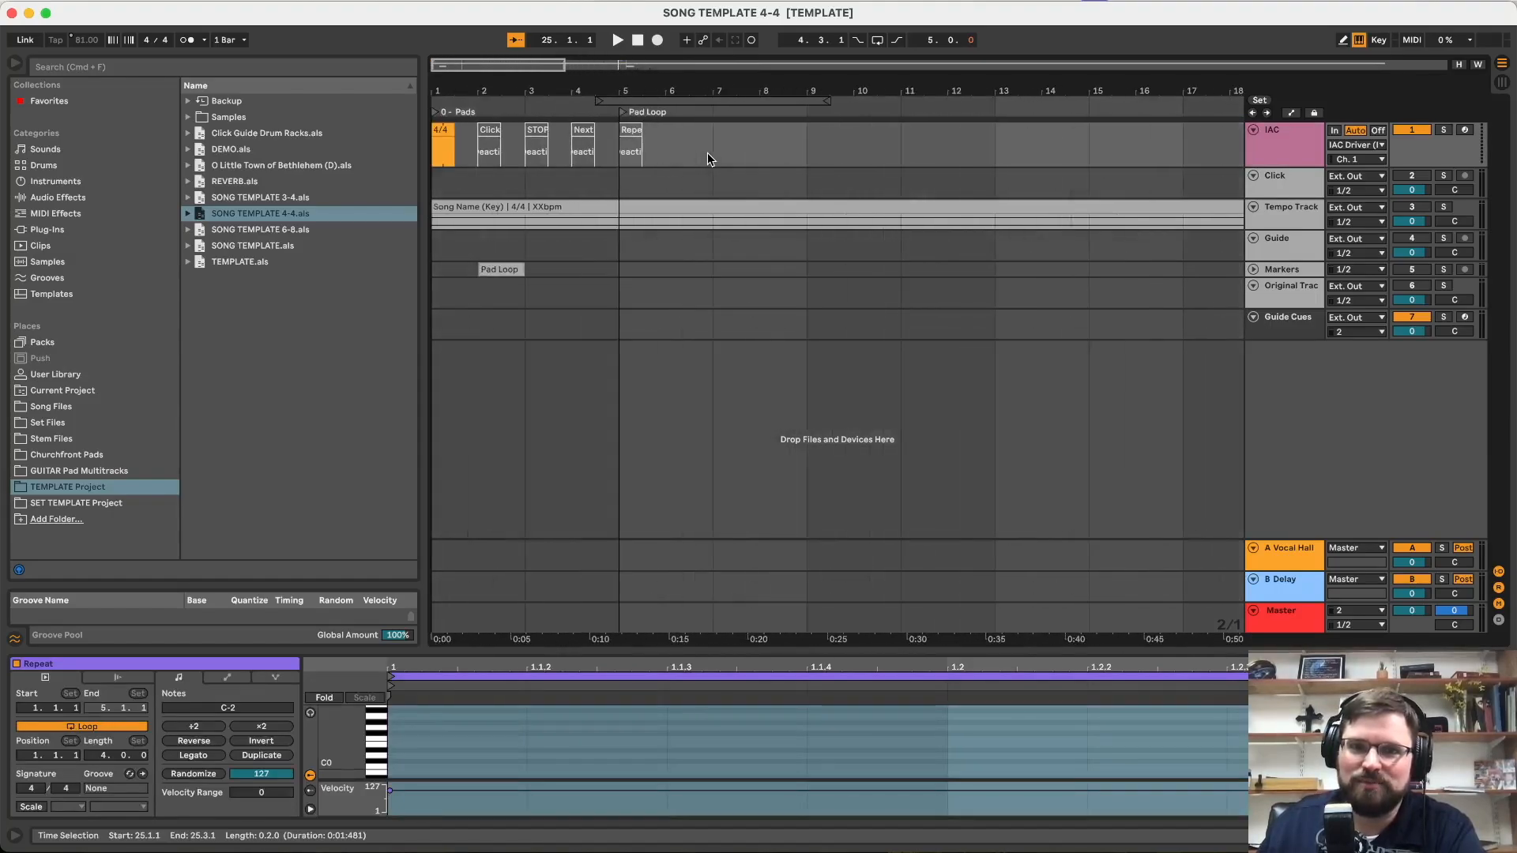
pyautogui.click(490, 131)
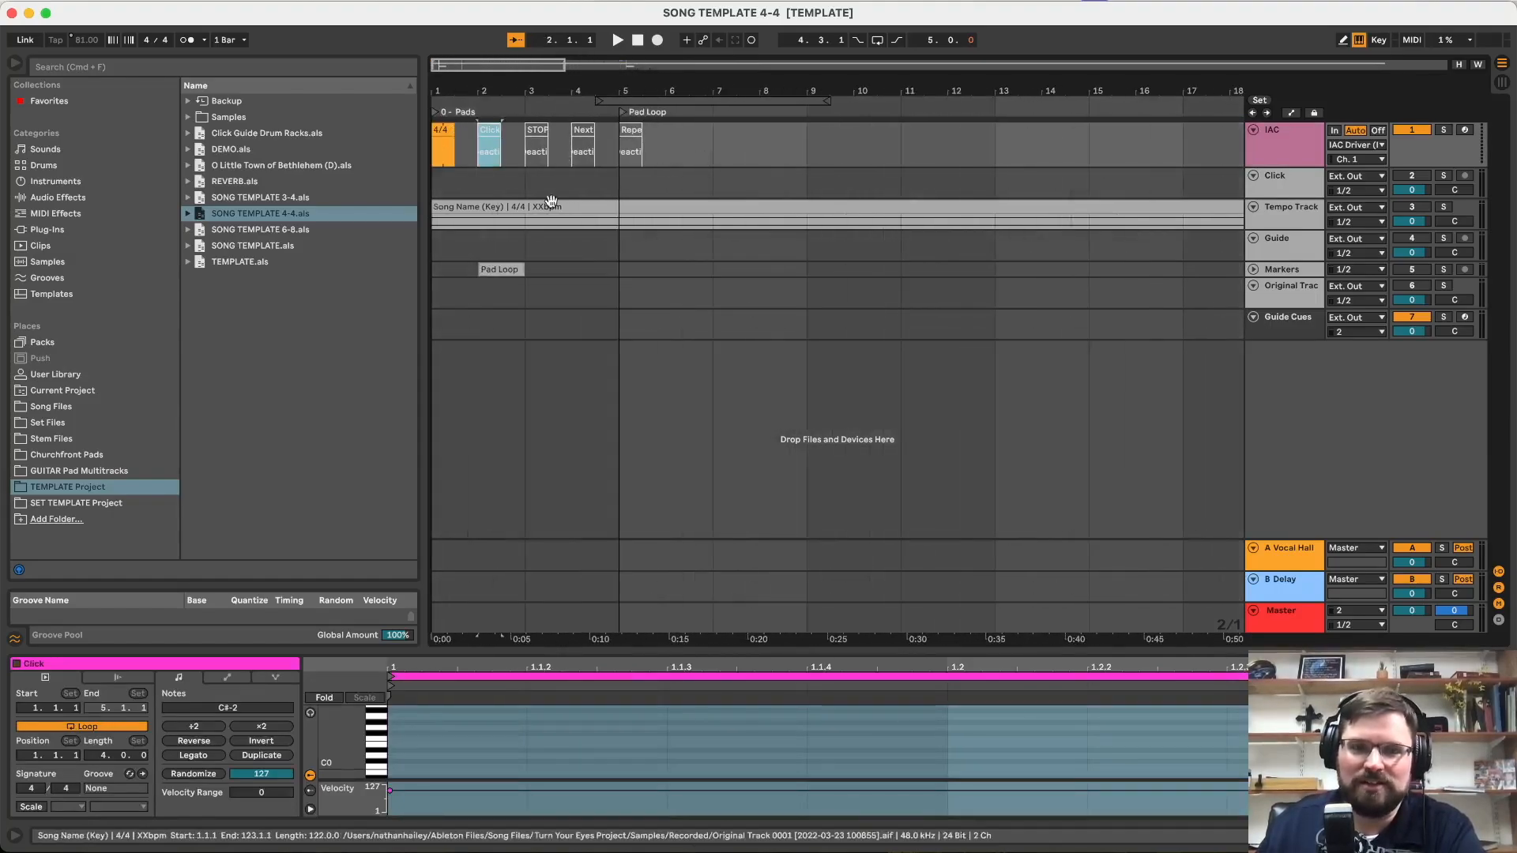
pyautogui.click(537, 142)
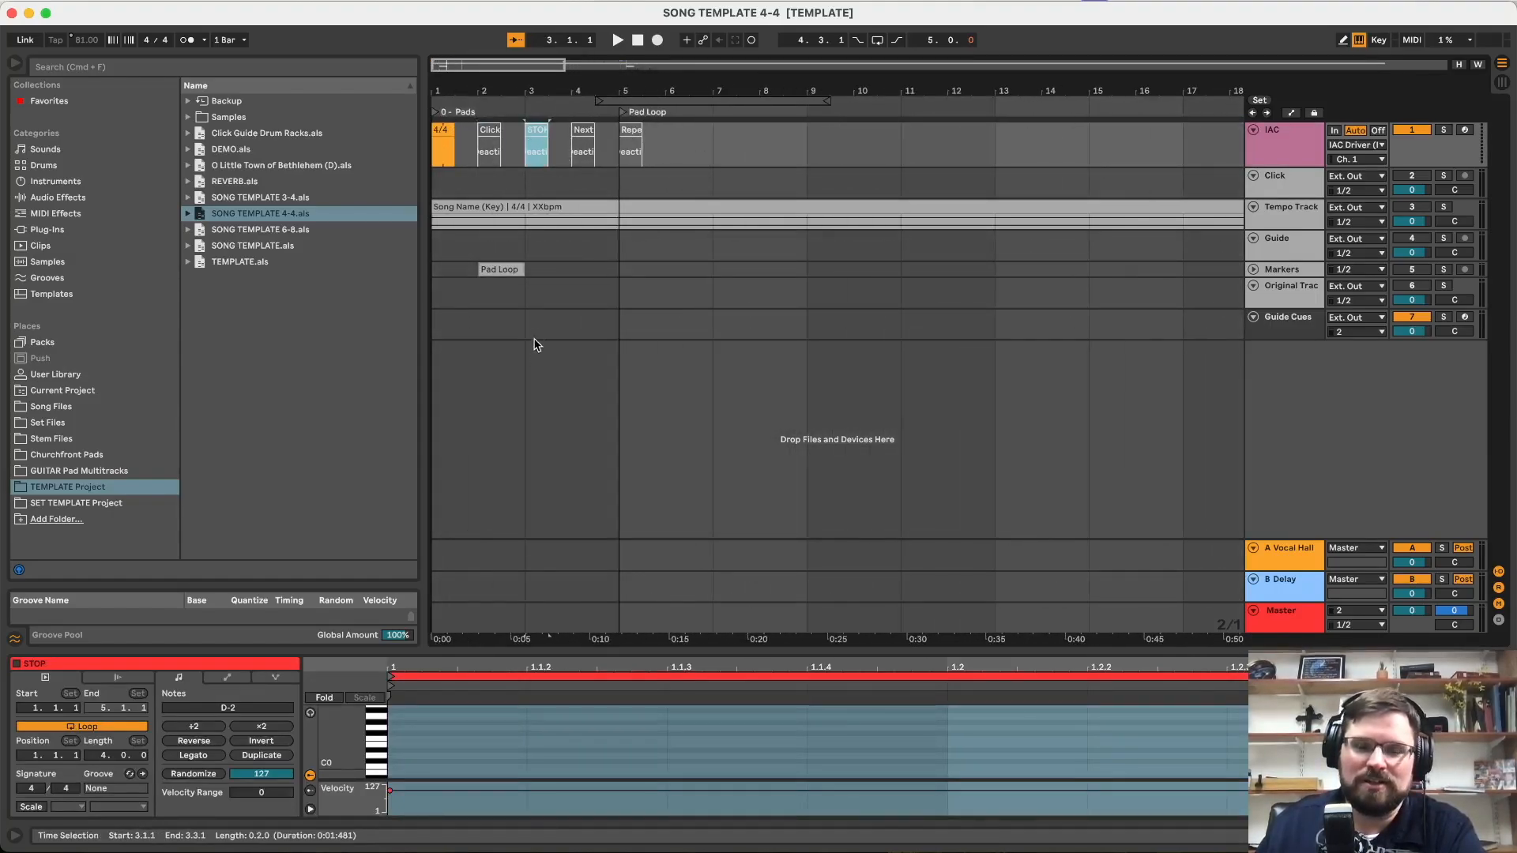
pyautogui.click(583, 131)
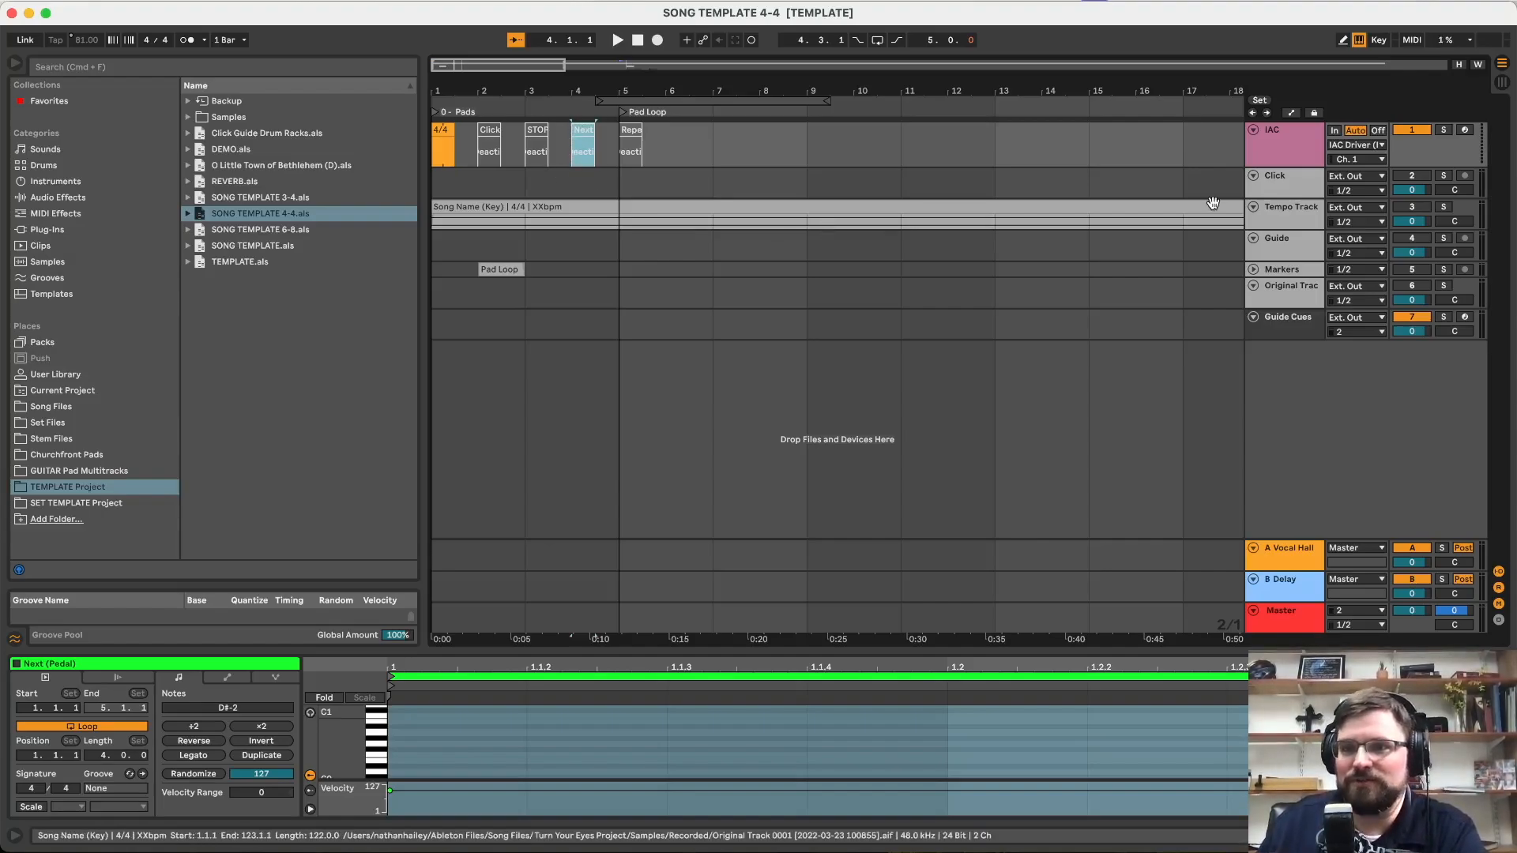
# Step: Review the Click, Tempo Track and Guide tracks, and unfold the Markers track to a taller height
pyautogui.click(1275, 186)
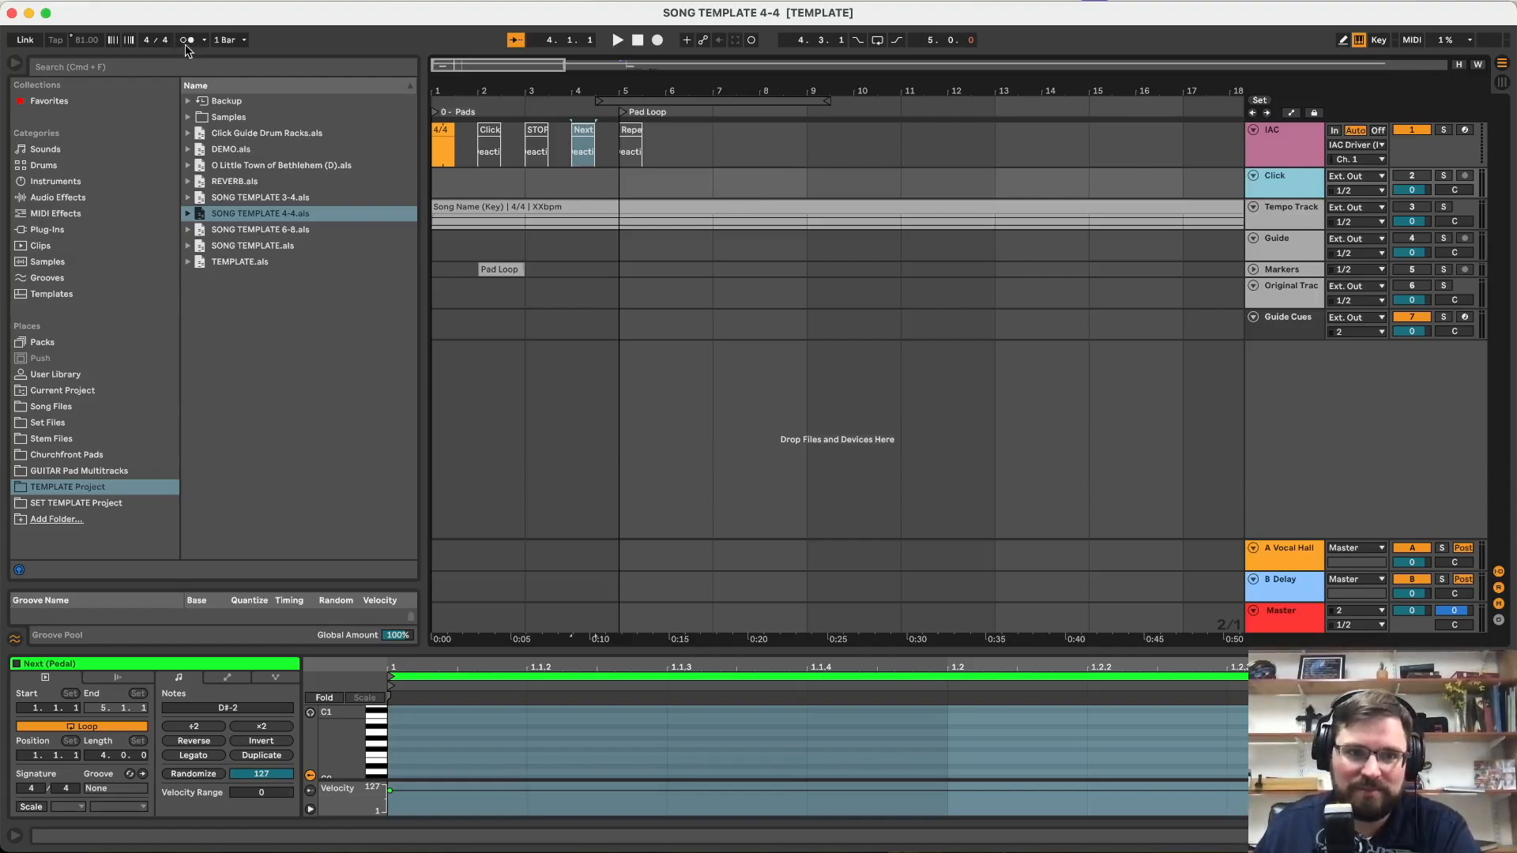
pyautogui.click(1294, 215)
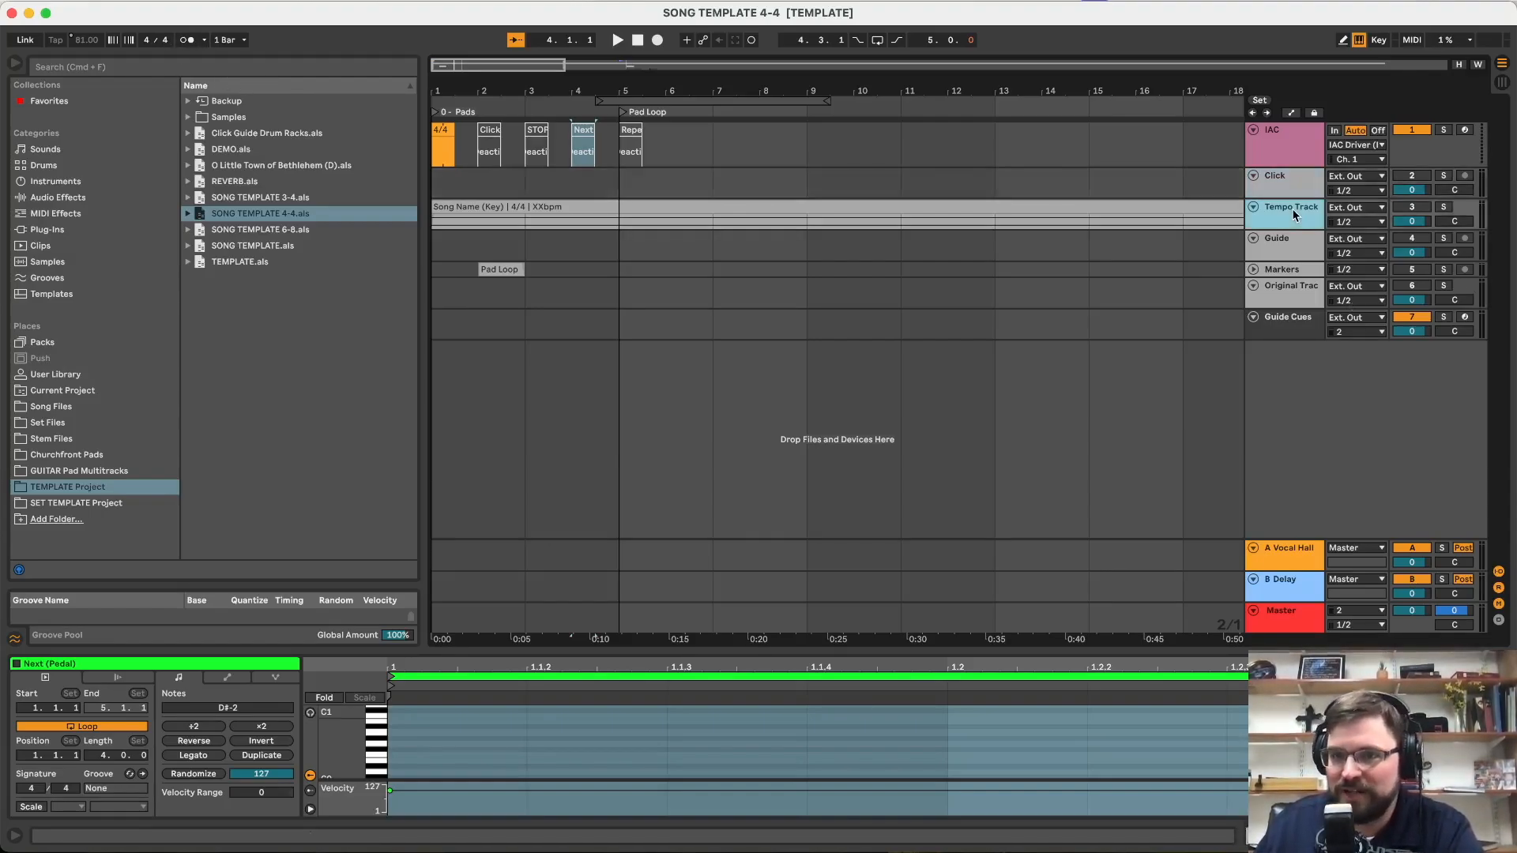
pyautogui.click(899, 206)
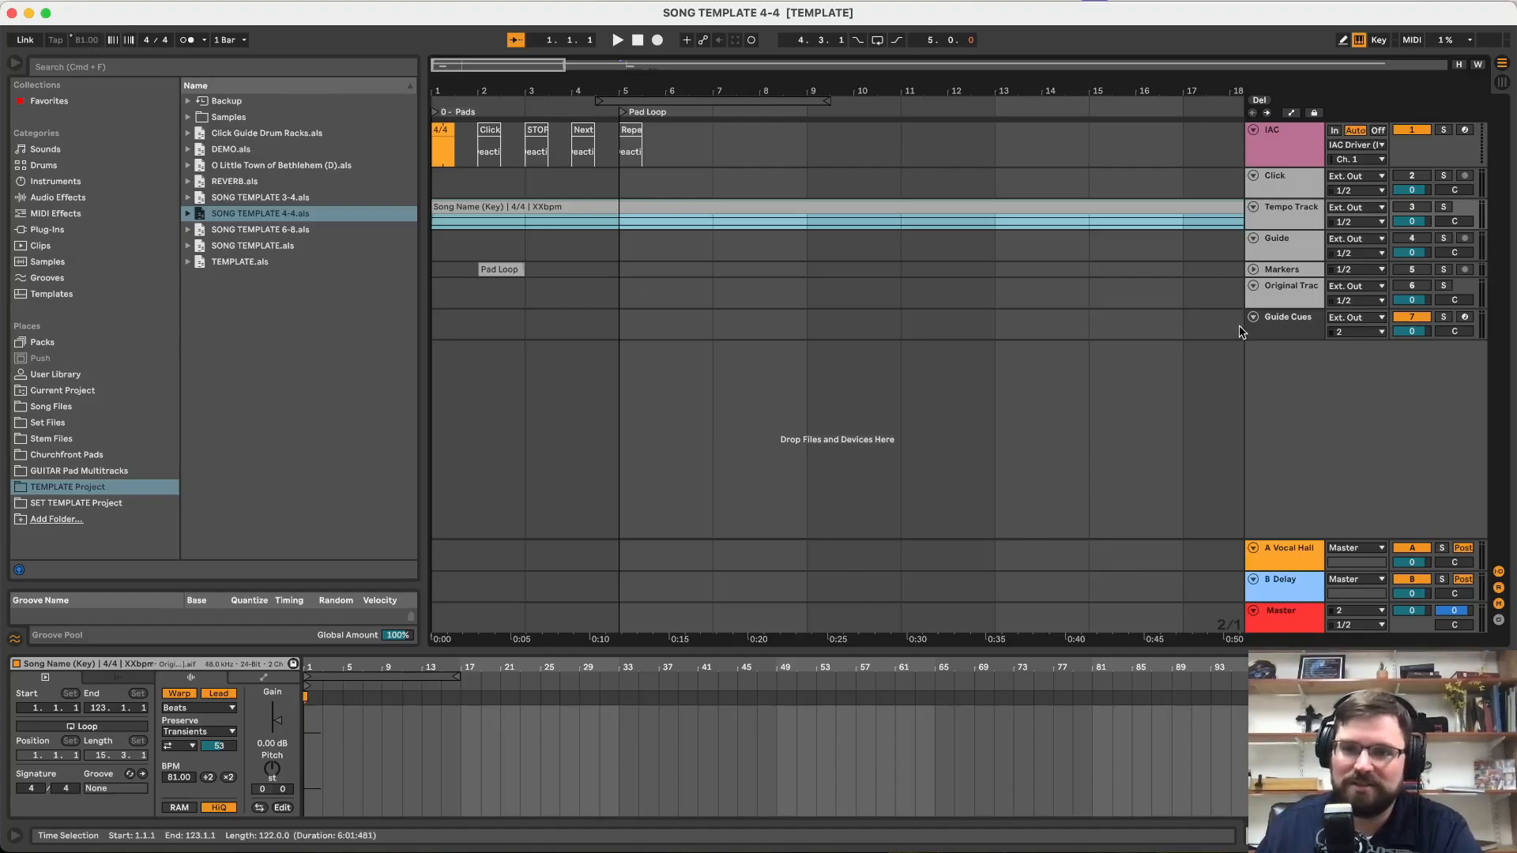
pyautogui.click(1273, 247)
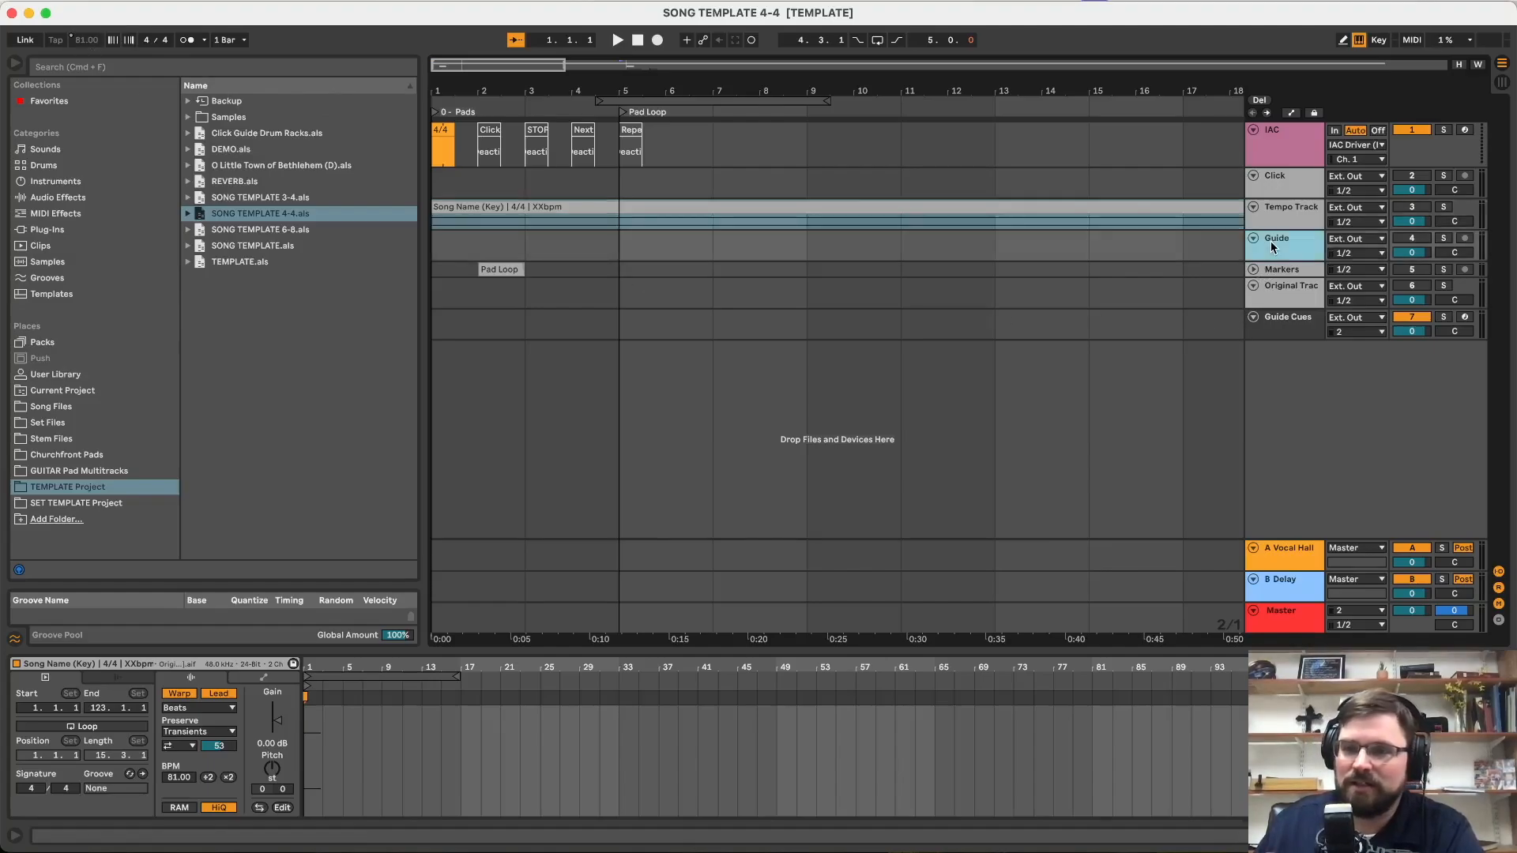
pyautogui.click(616, 229)
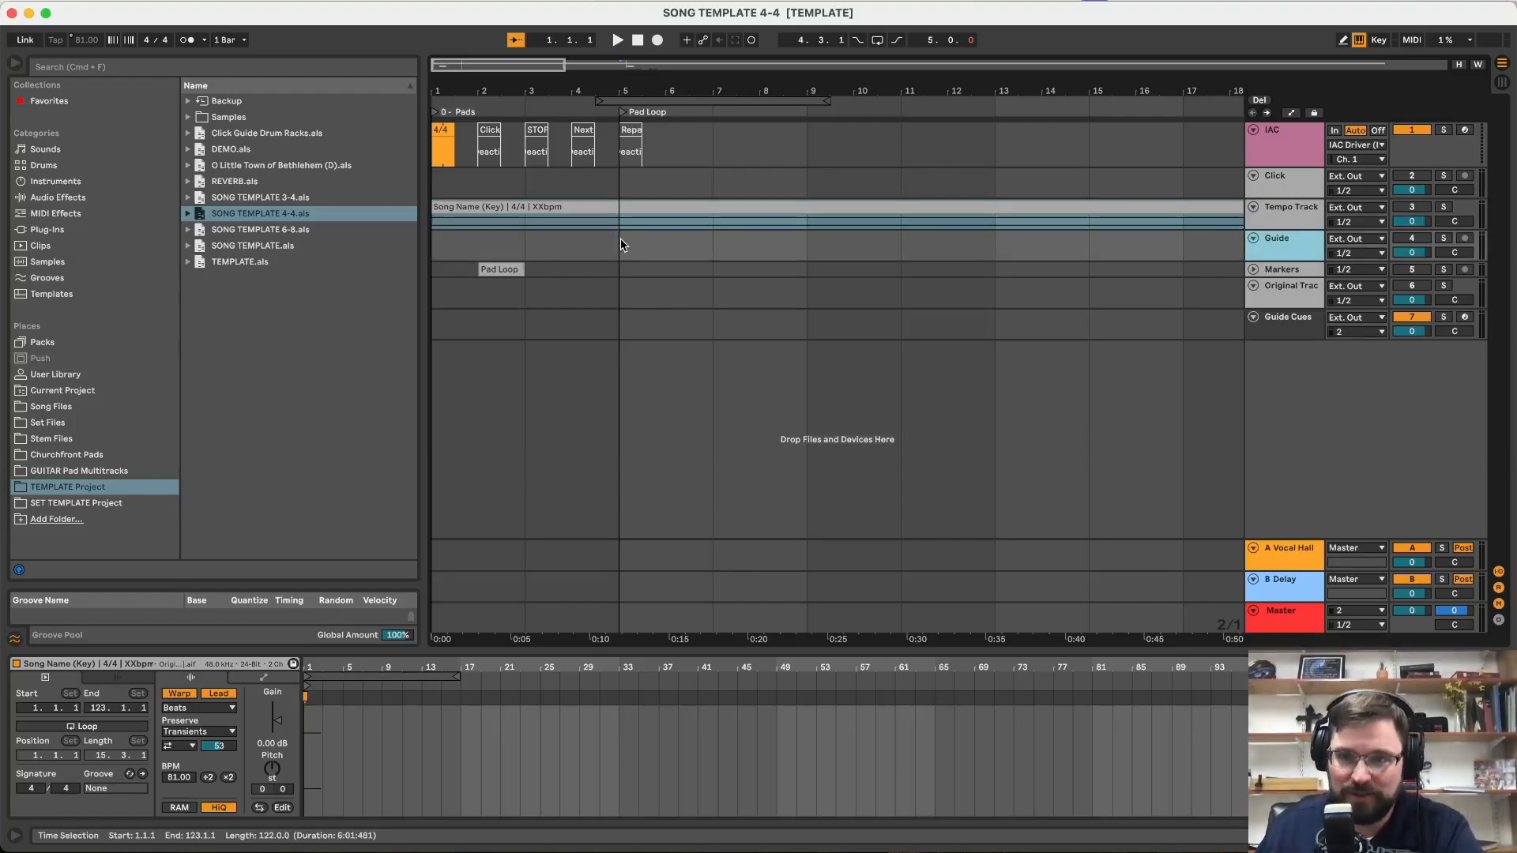
pyautogui.click(1294, 274)
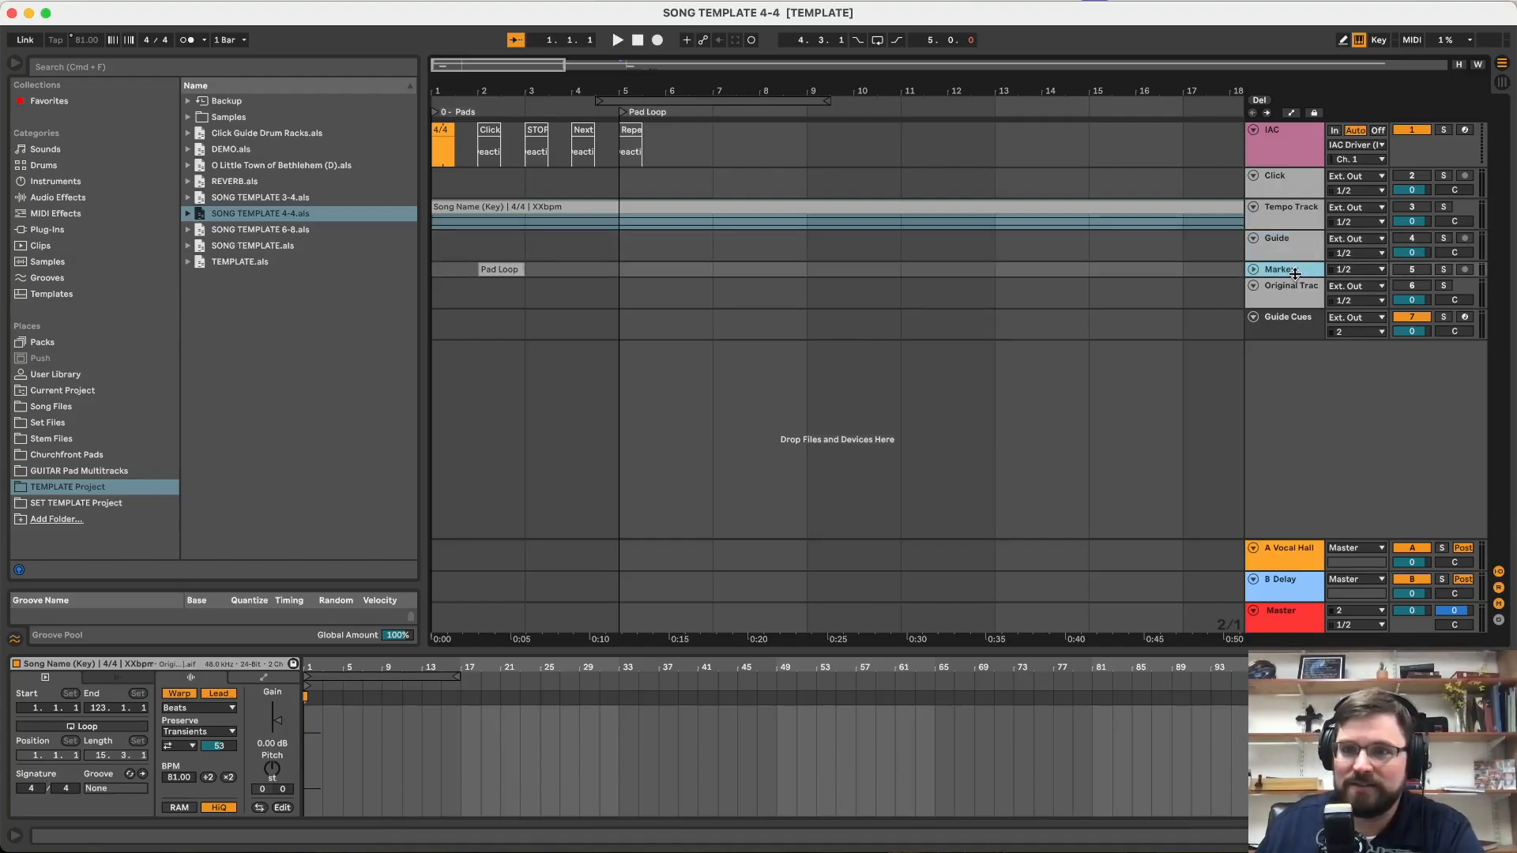
pyautogui.moveTo(1294, 275); pyautogui.dragTo(1294, 291)
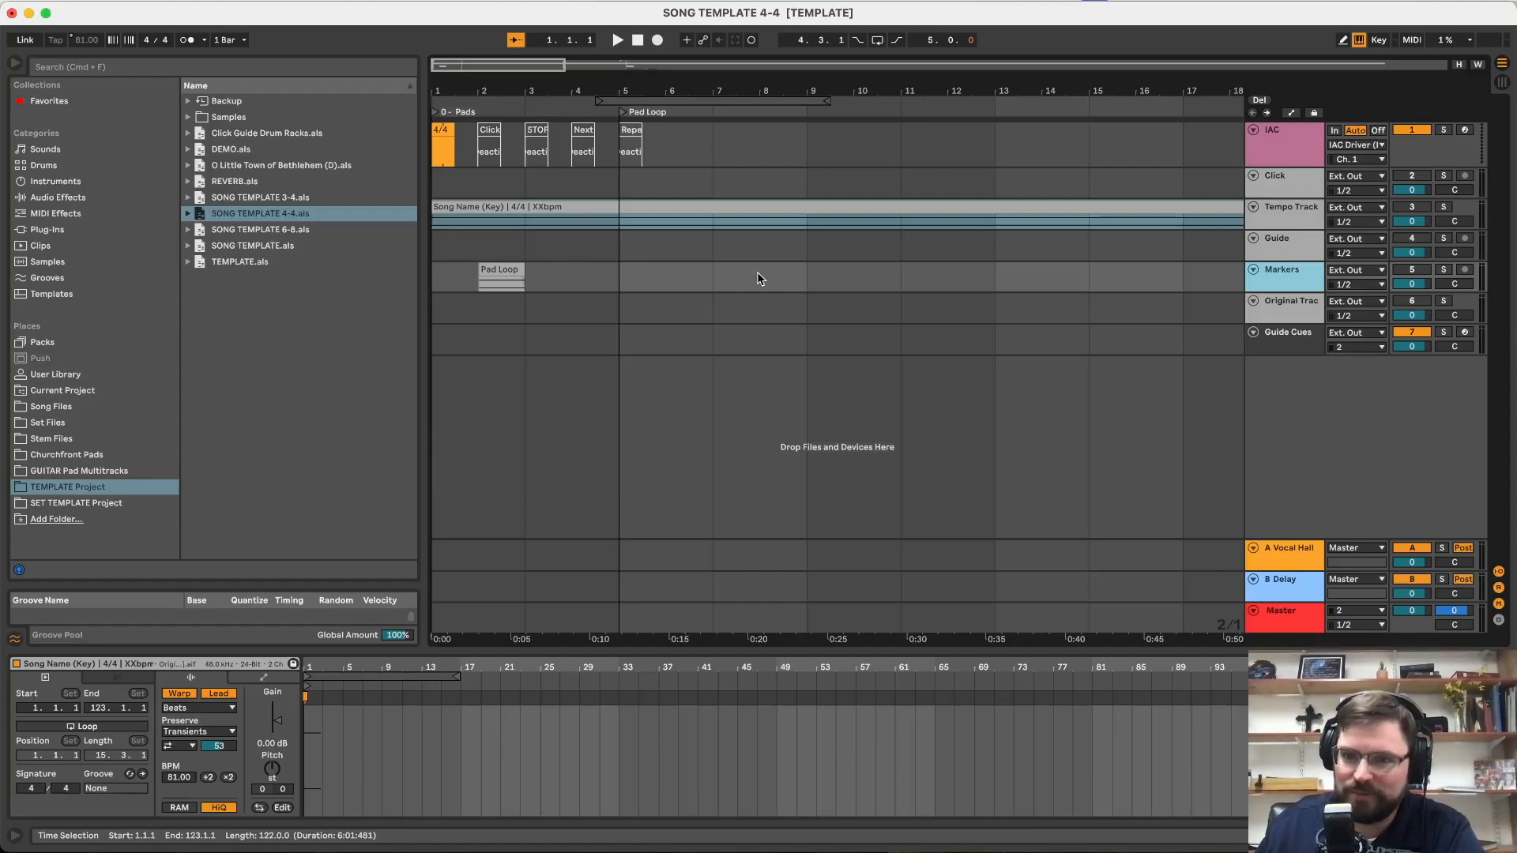
# Step: Examine the Original Track and Guide Cues tracks, including the Count off clip at Song Start
pyautogui.click(1291, 308)
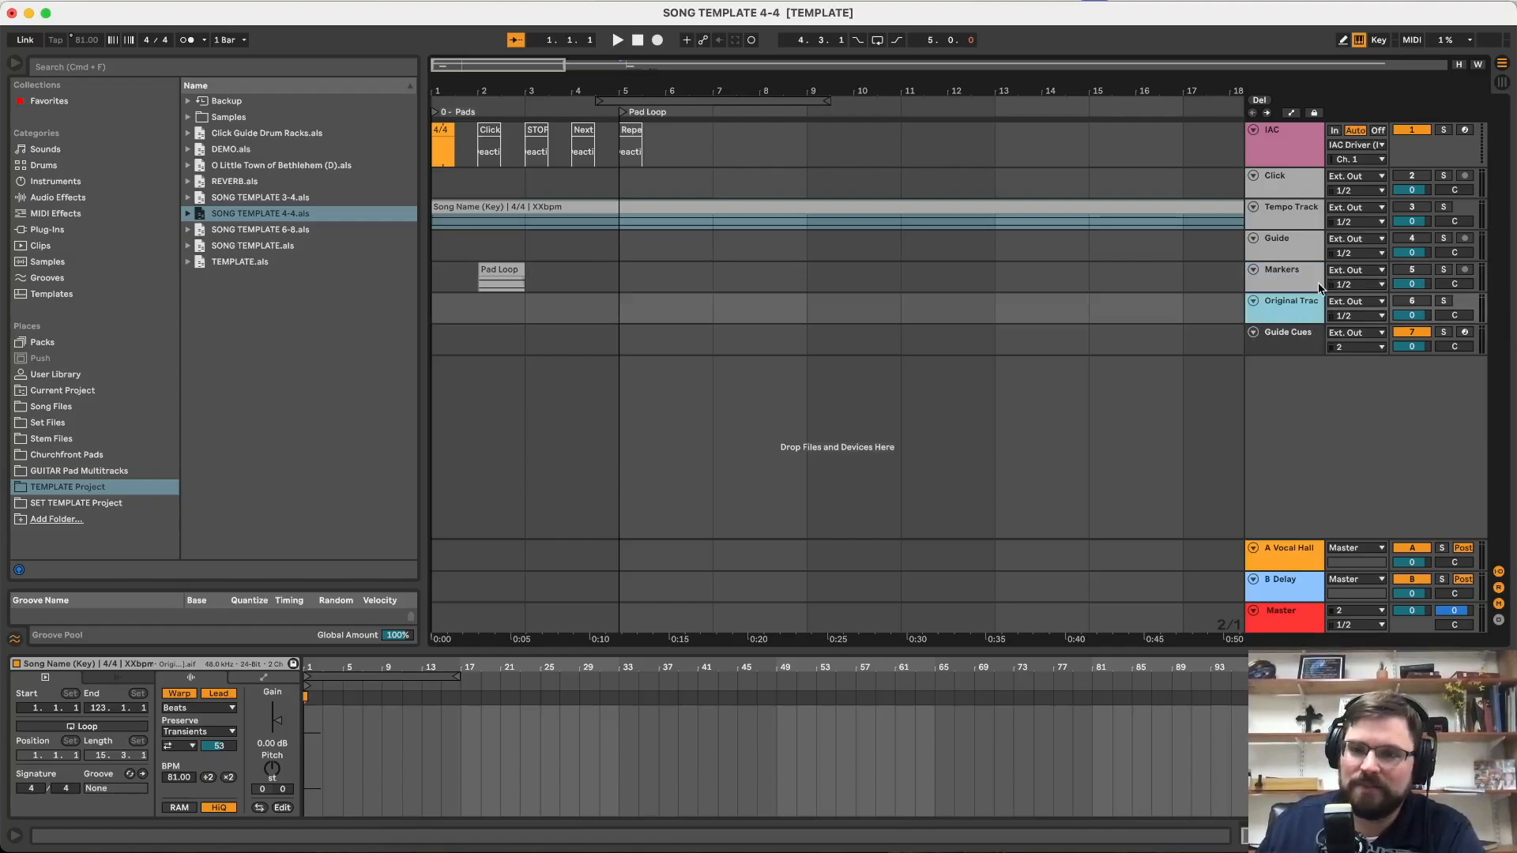
pyautogui.click(1272, 341)
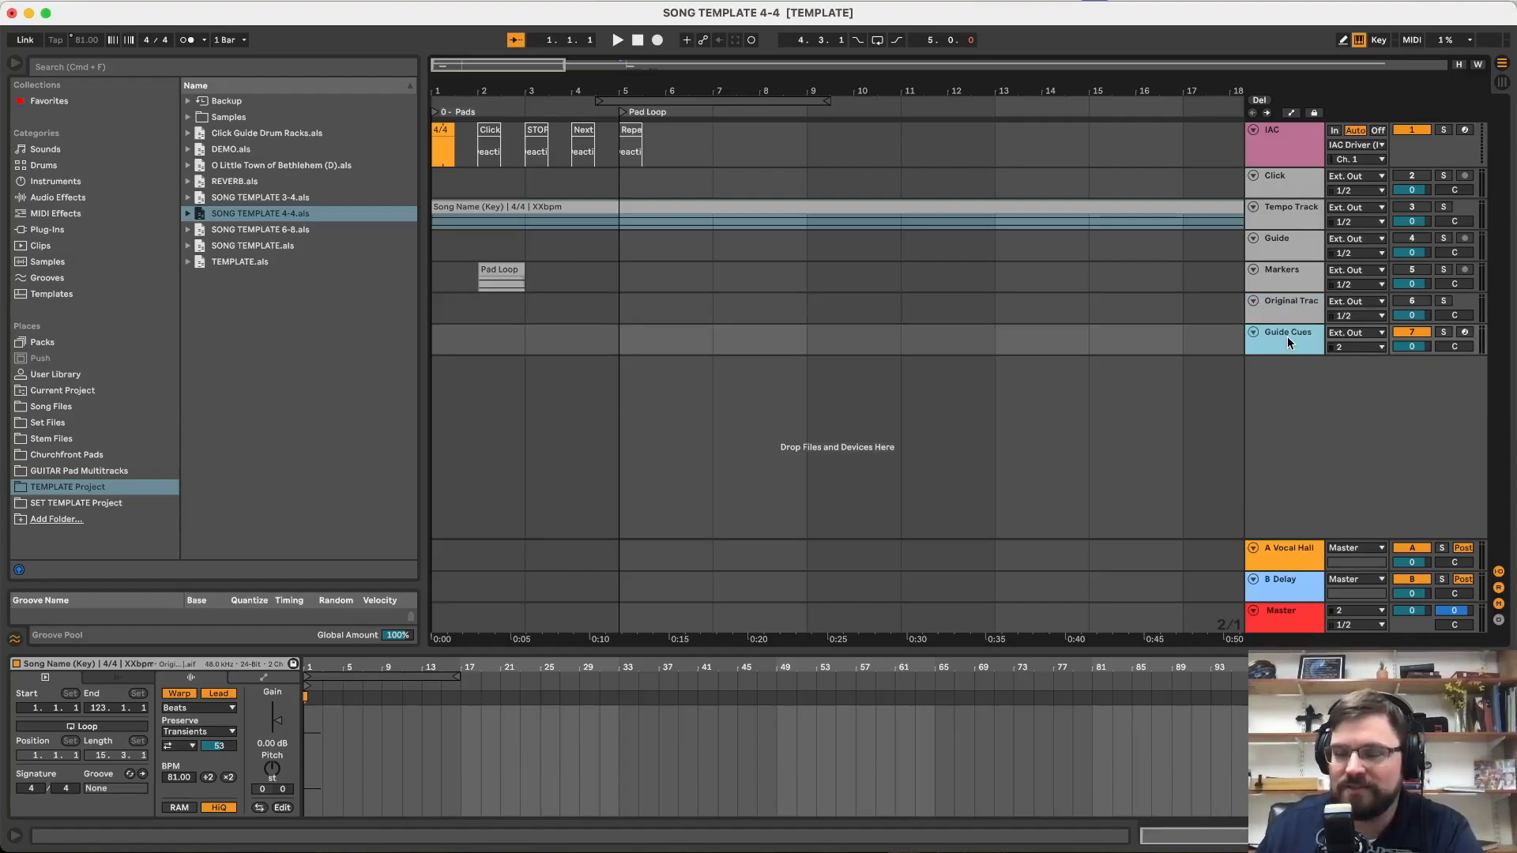
pyautogui.hscroll(5, 933, 312)
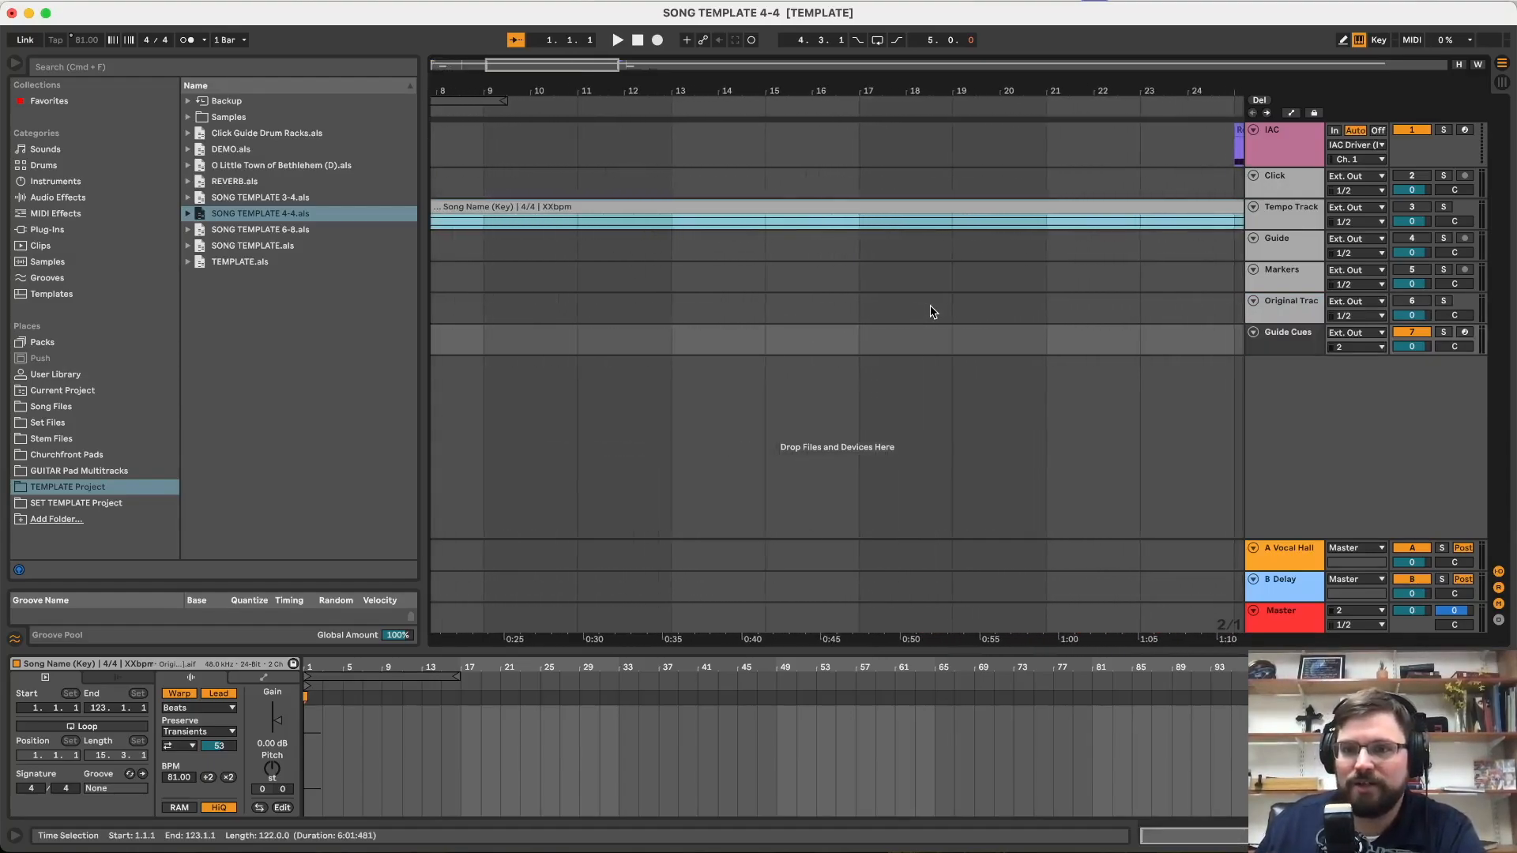
pyautogui.hscroll(8, 931, 305)
pyautogui.click(859, 327)
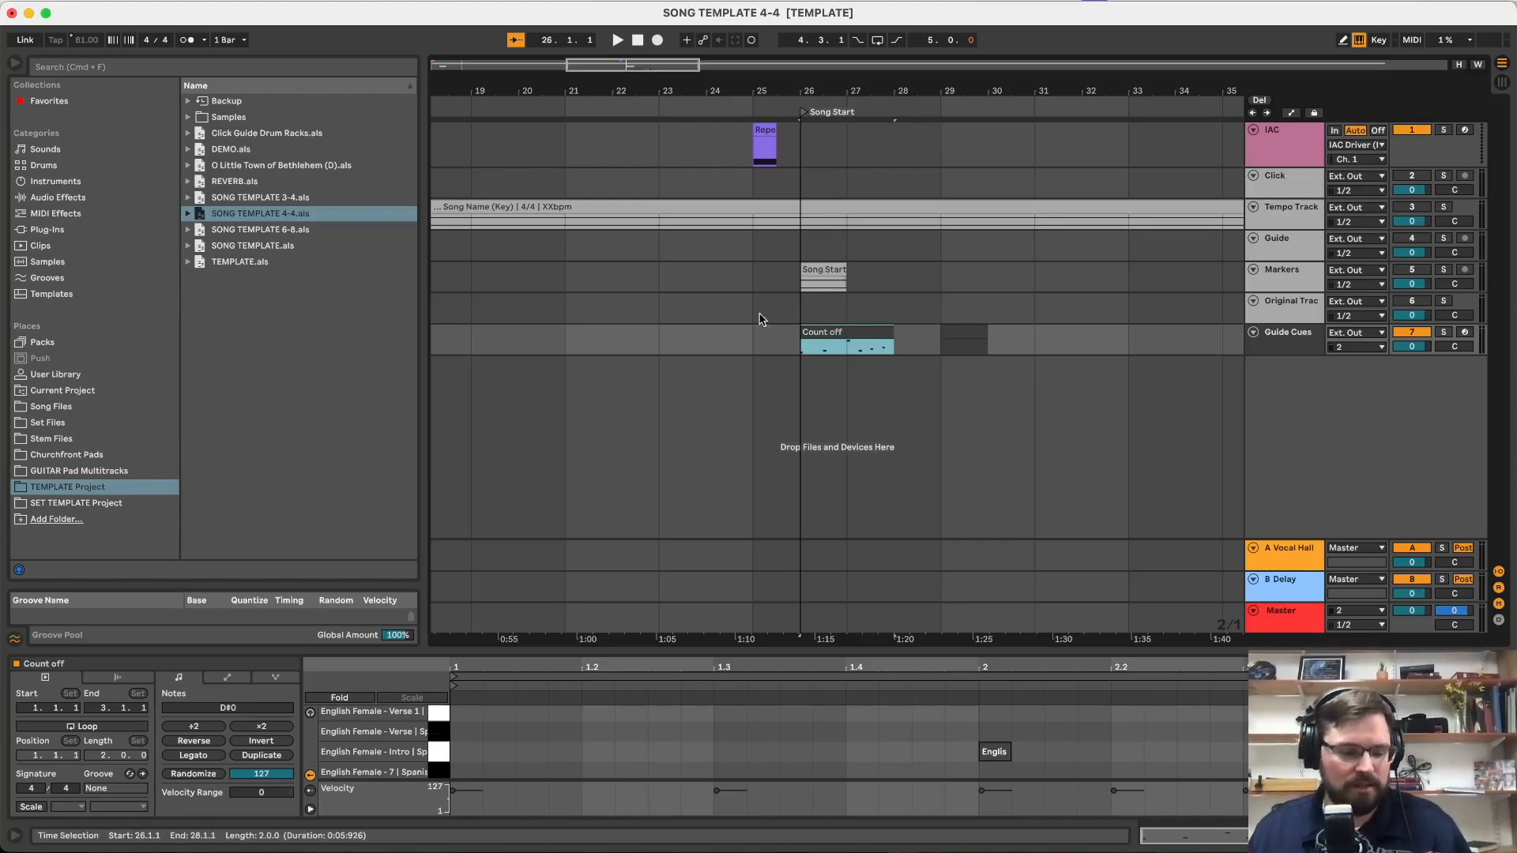
pyautogui.click(677, 308)
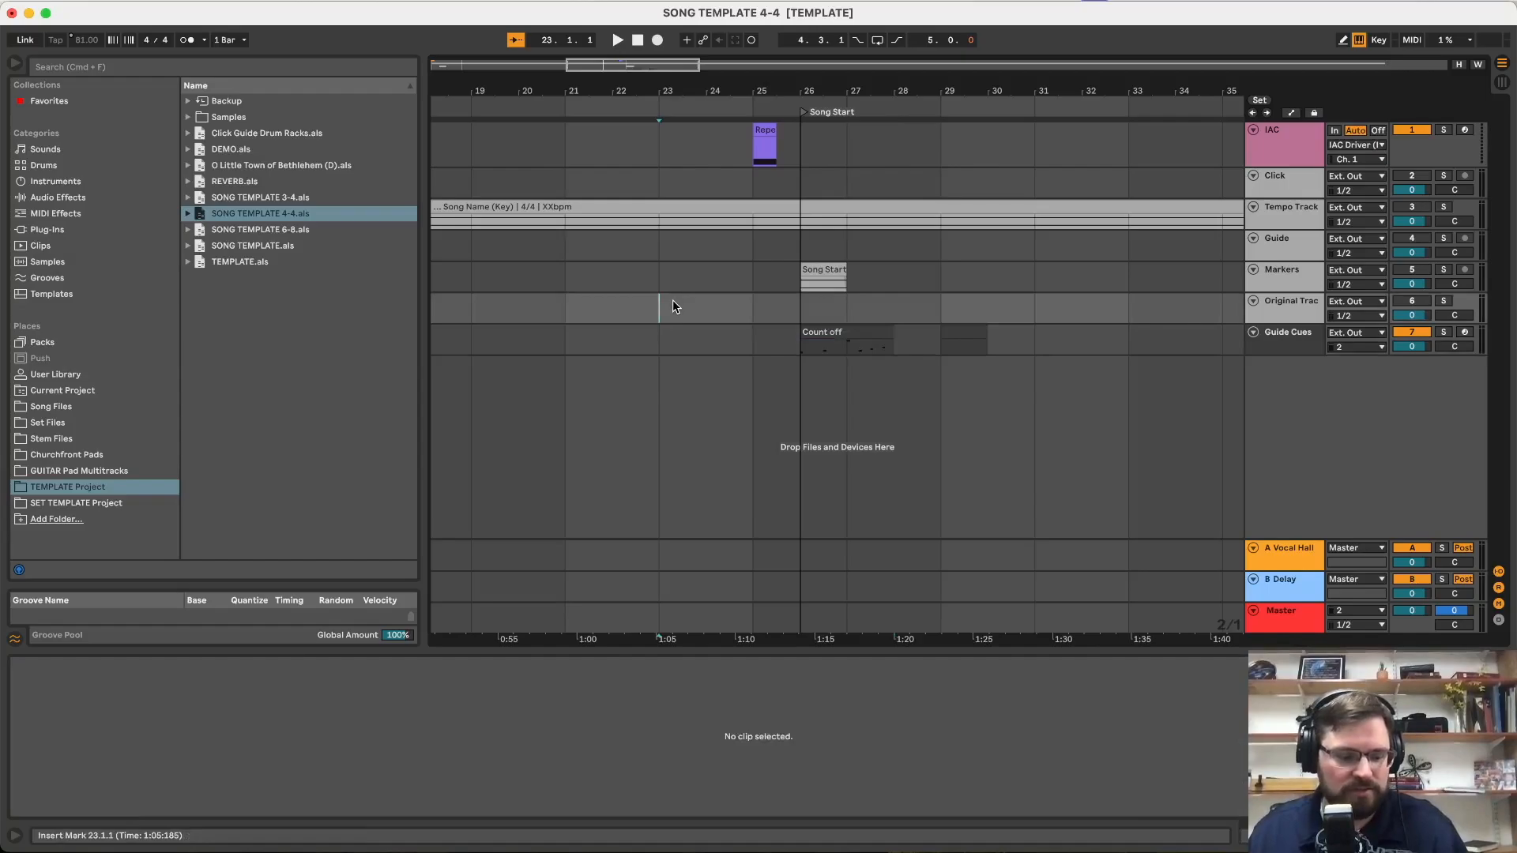
# Step: Save the template as a new set named "Victory In Jesus (G) – Click & Pad" in the Song Files folder
pyautogui.press('super+shift+s')
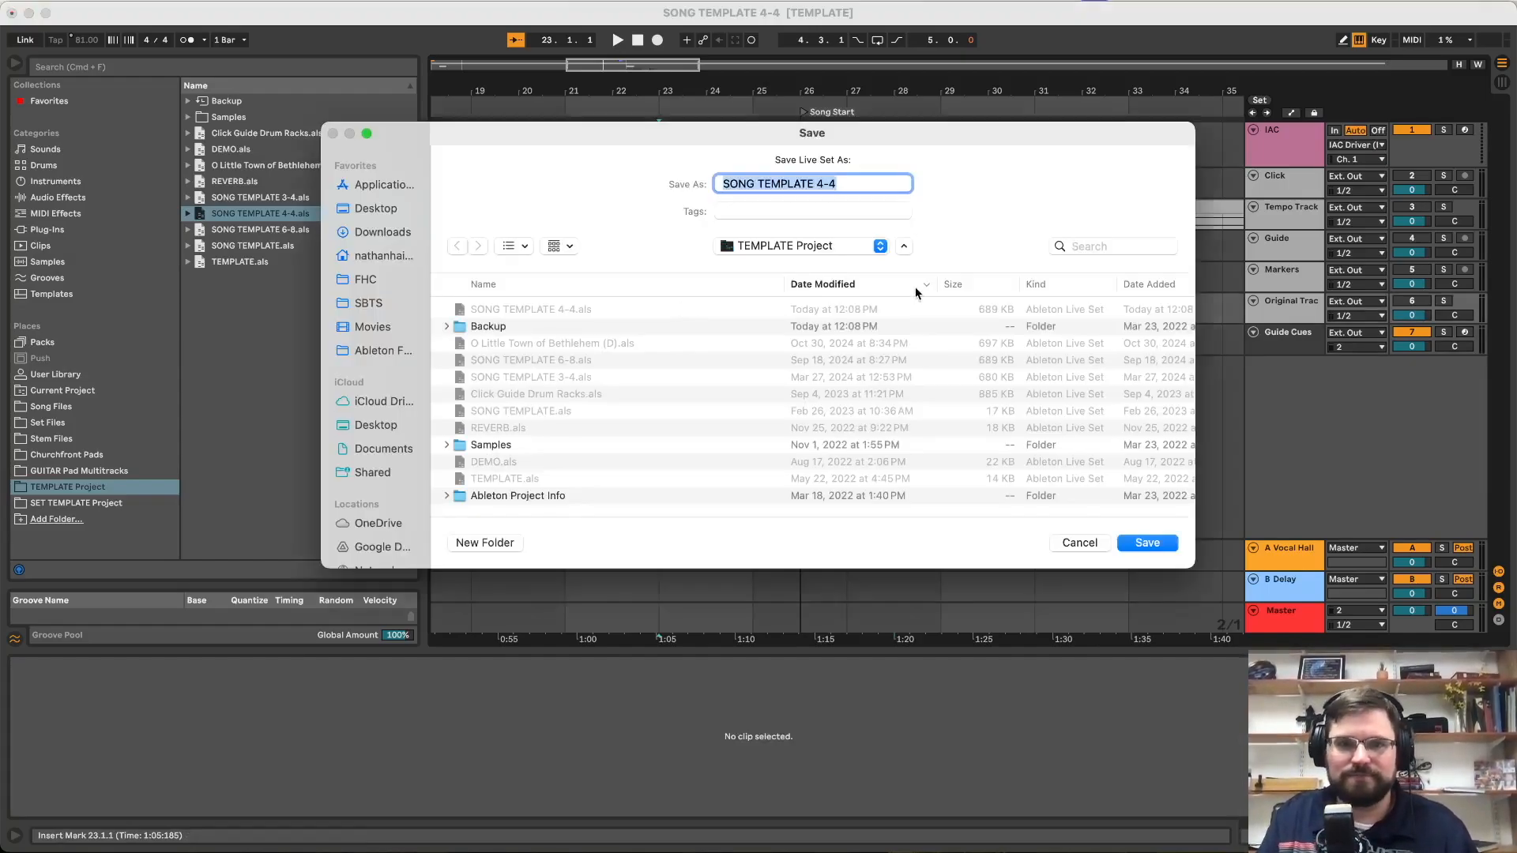
pyautogui.write('Victory In JE')
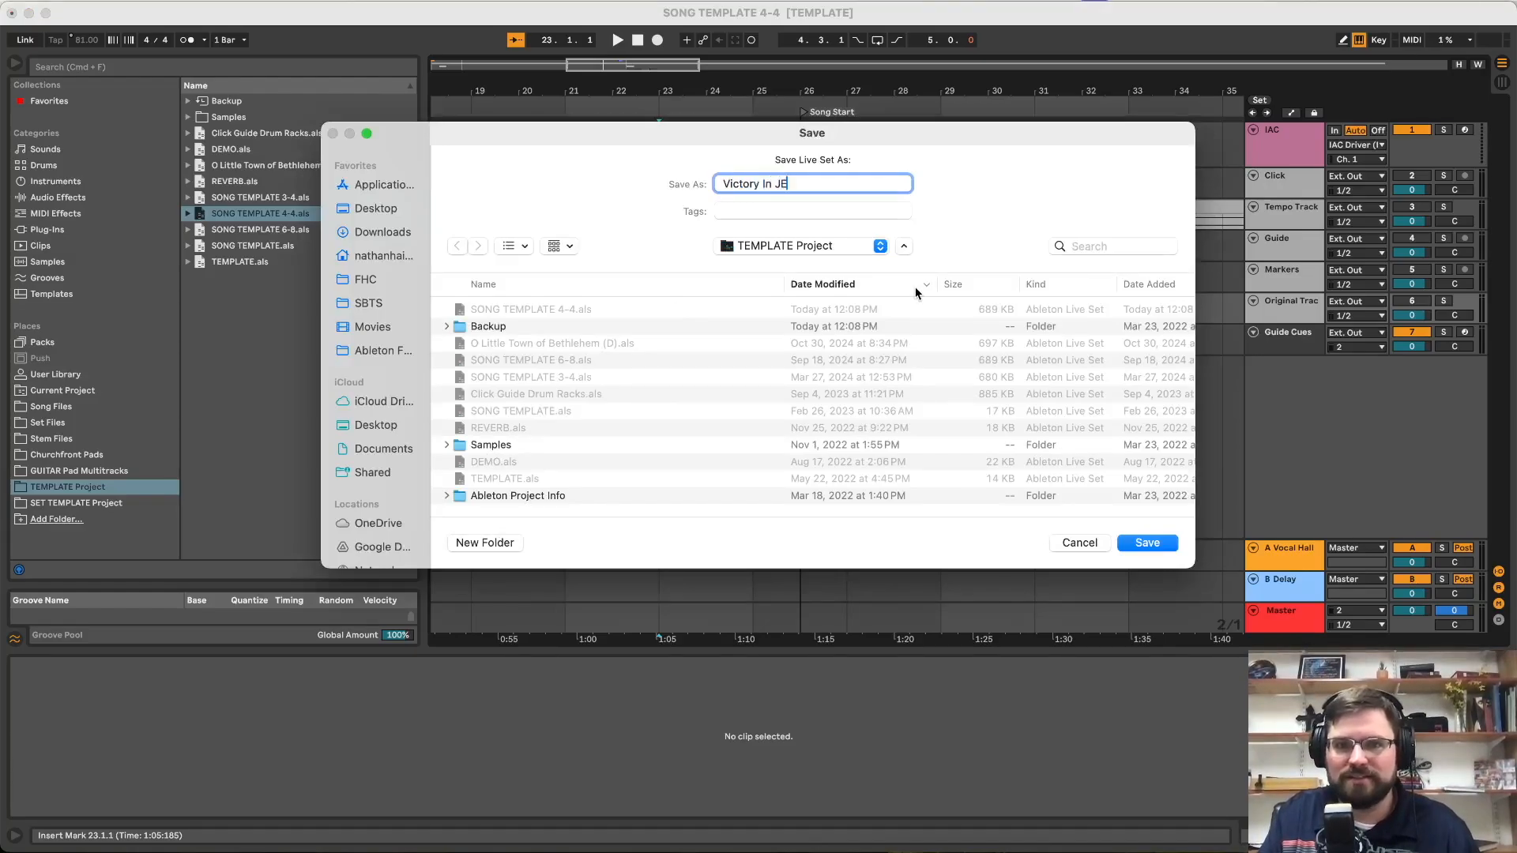
pyautogui.write('sus')
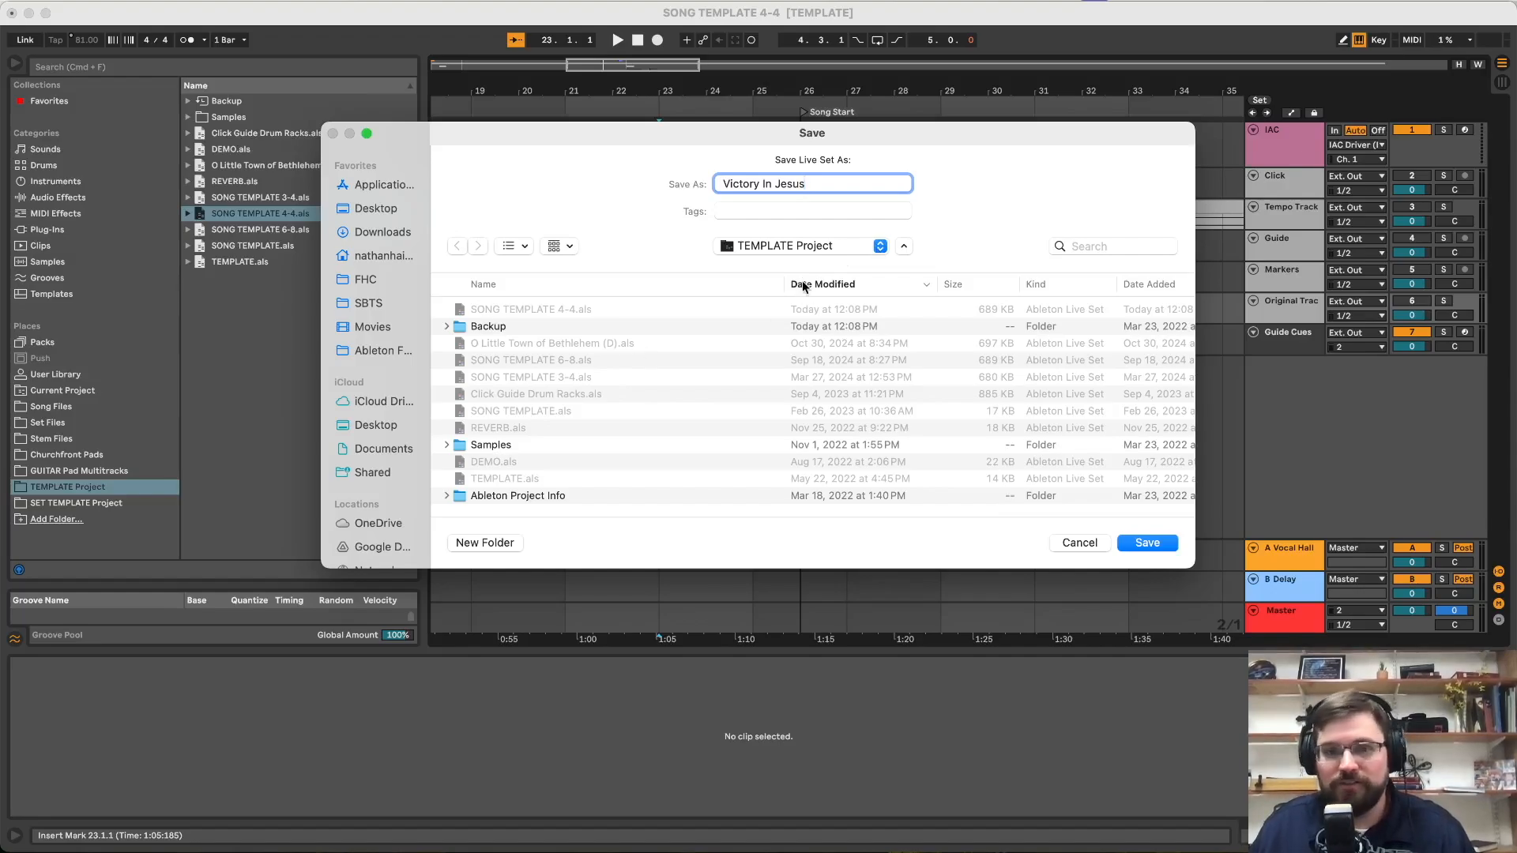
pyautogui.click(874, 246)
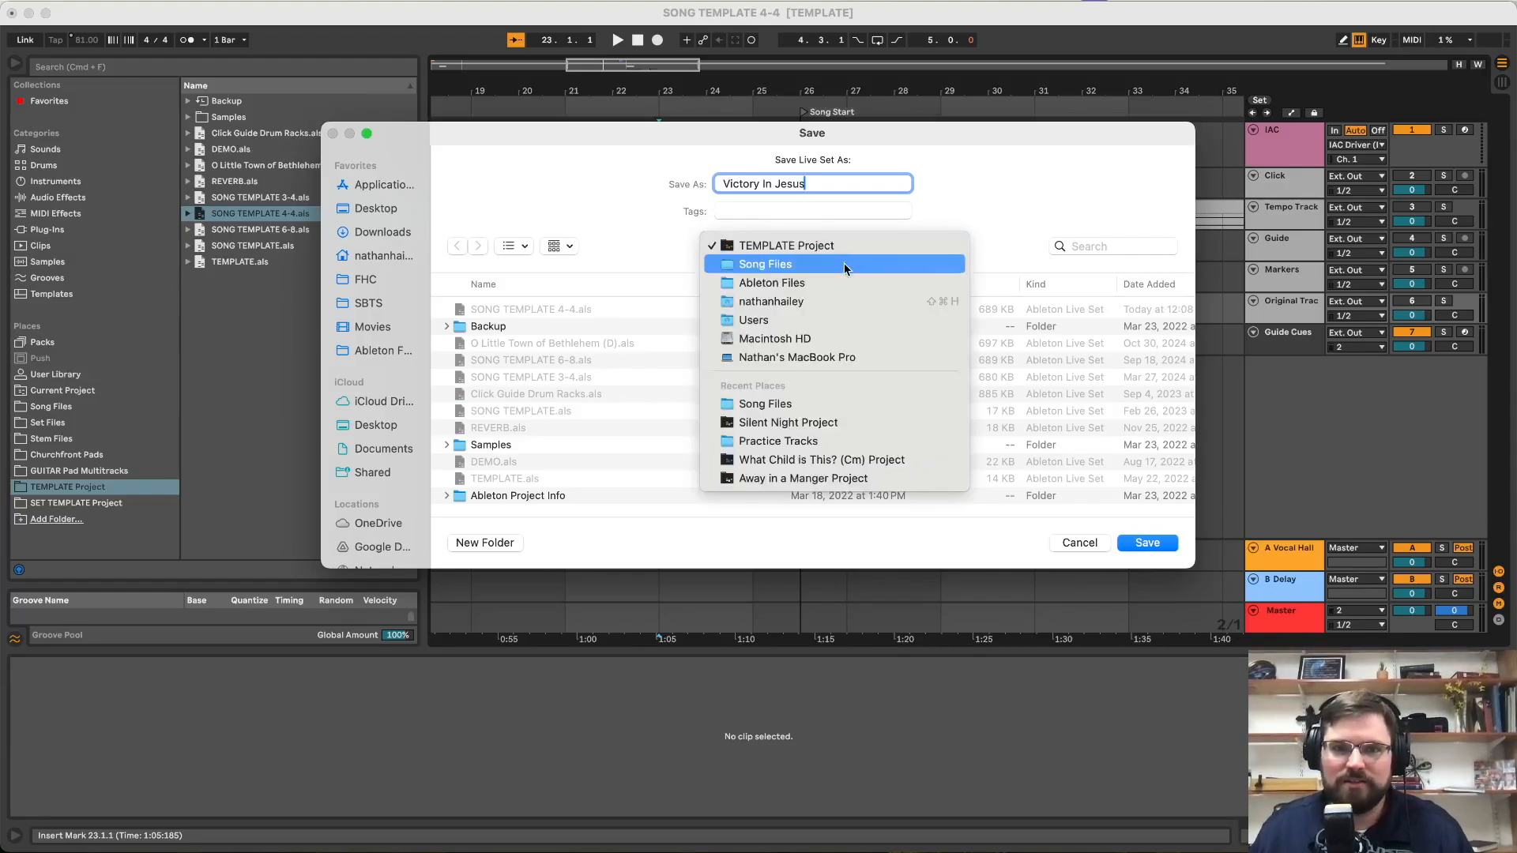
pyautogui.click(844, 264)
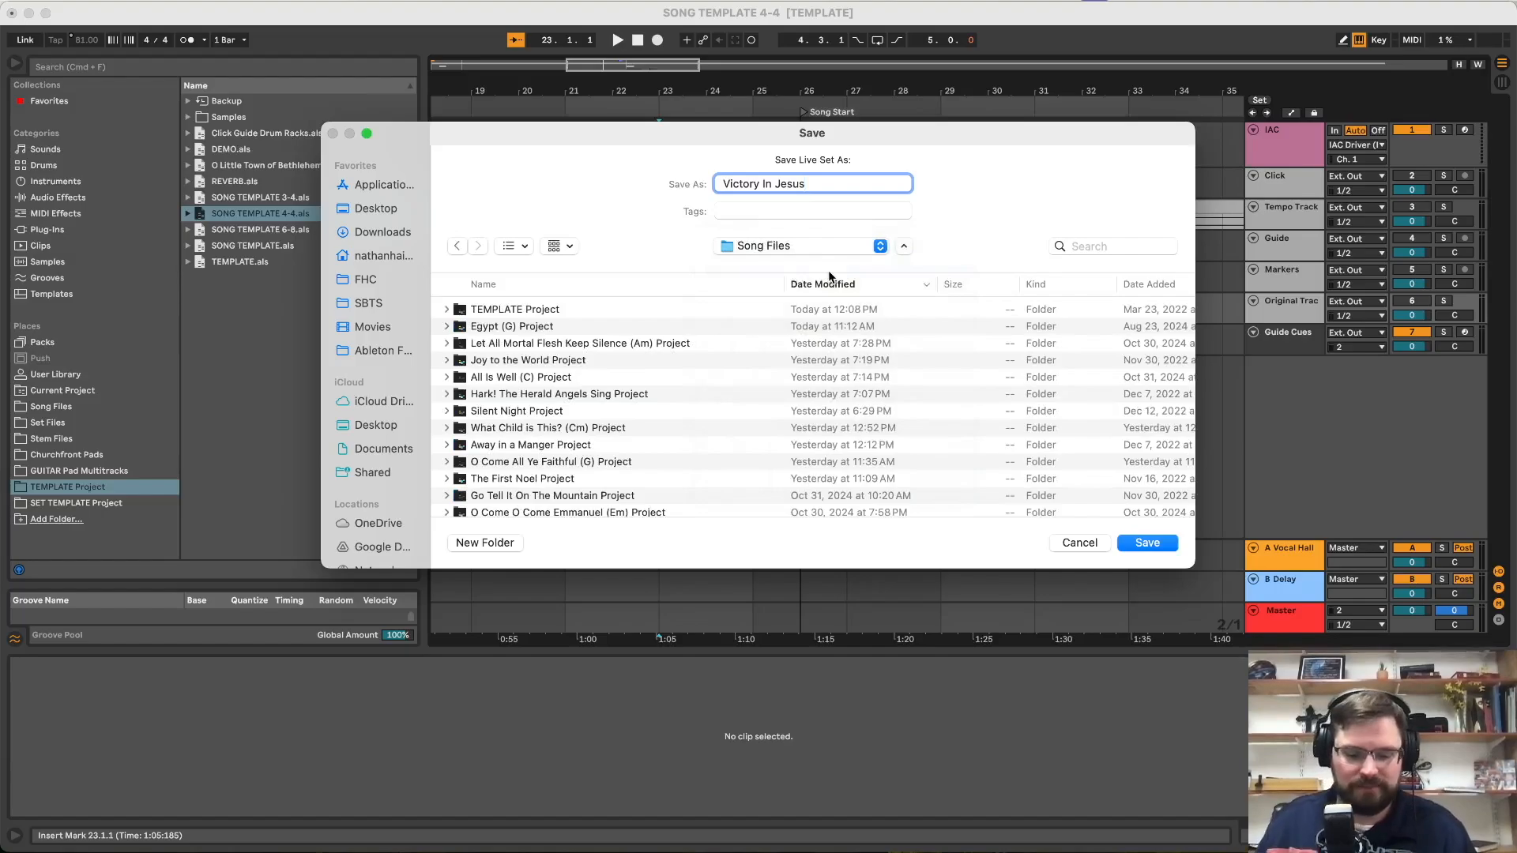
pyautogui.write('(G')
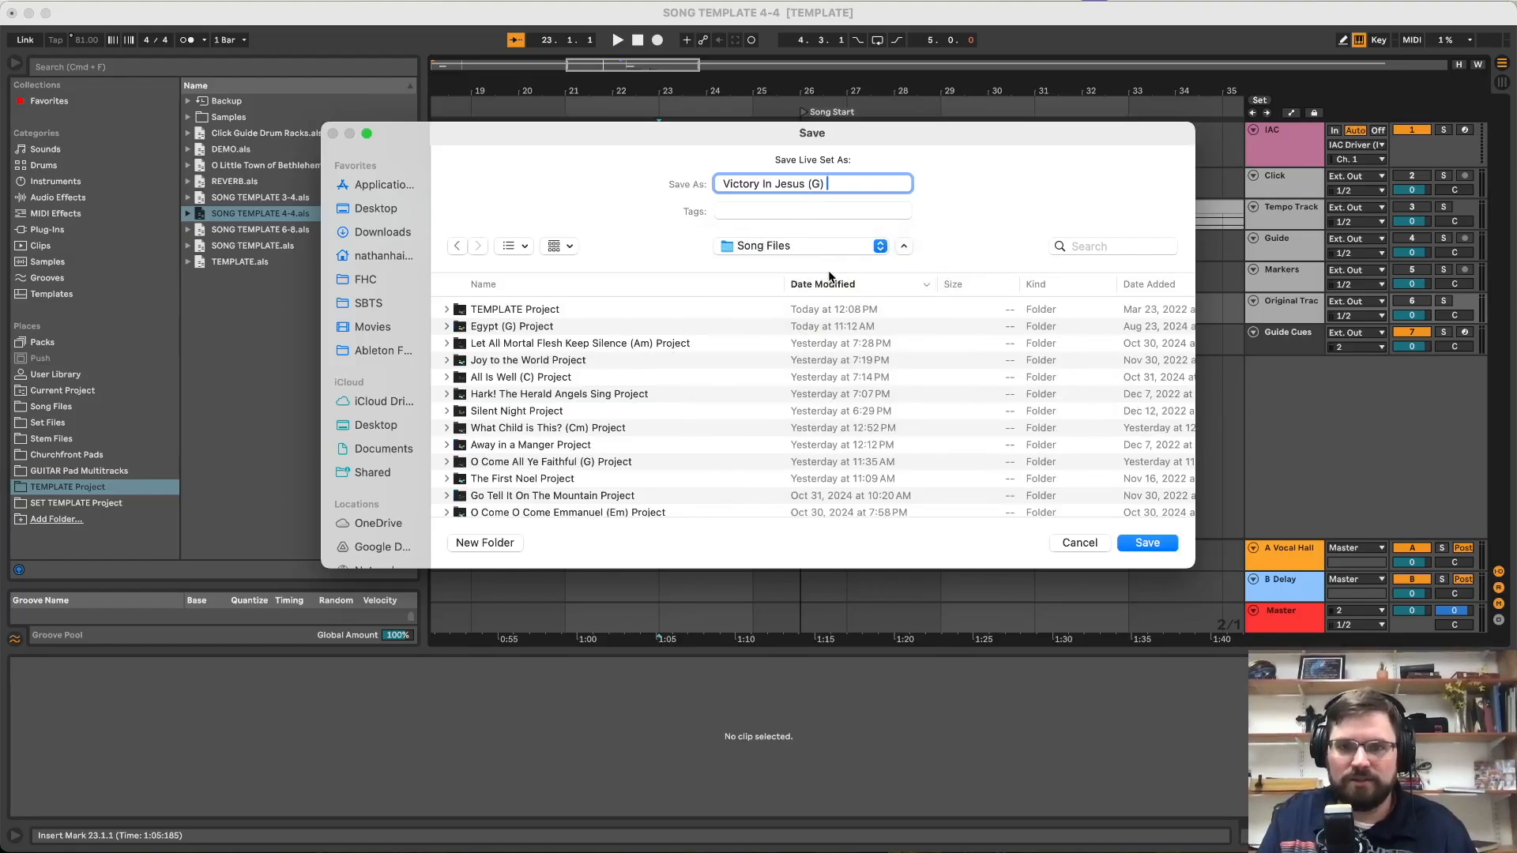
pyautogui.write(') – C')
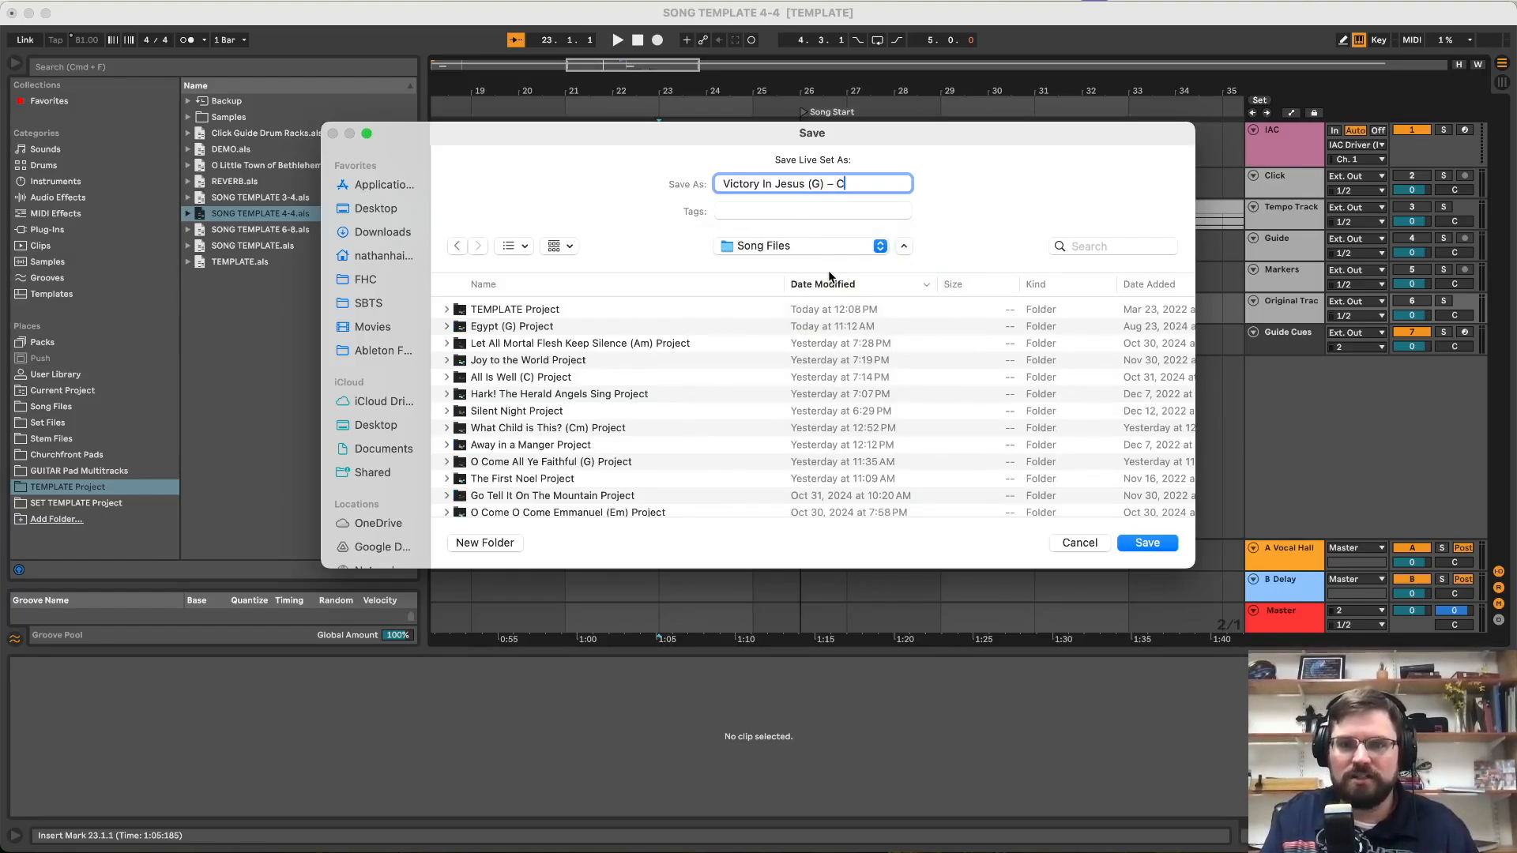
pyautogui.write('lick & Pad')
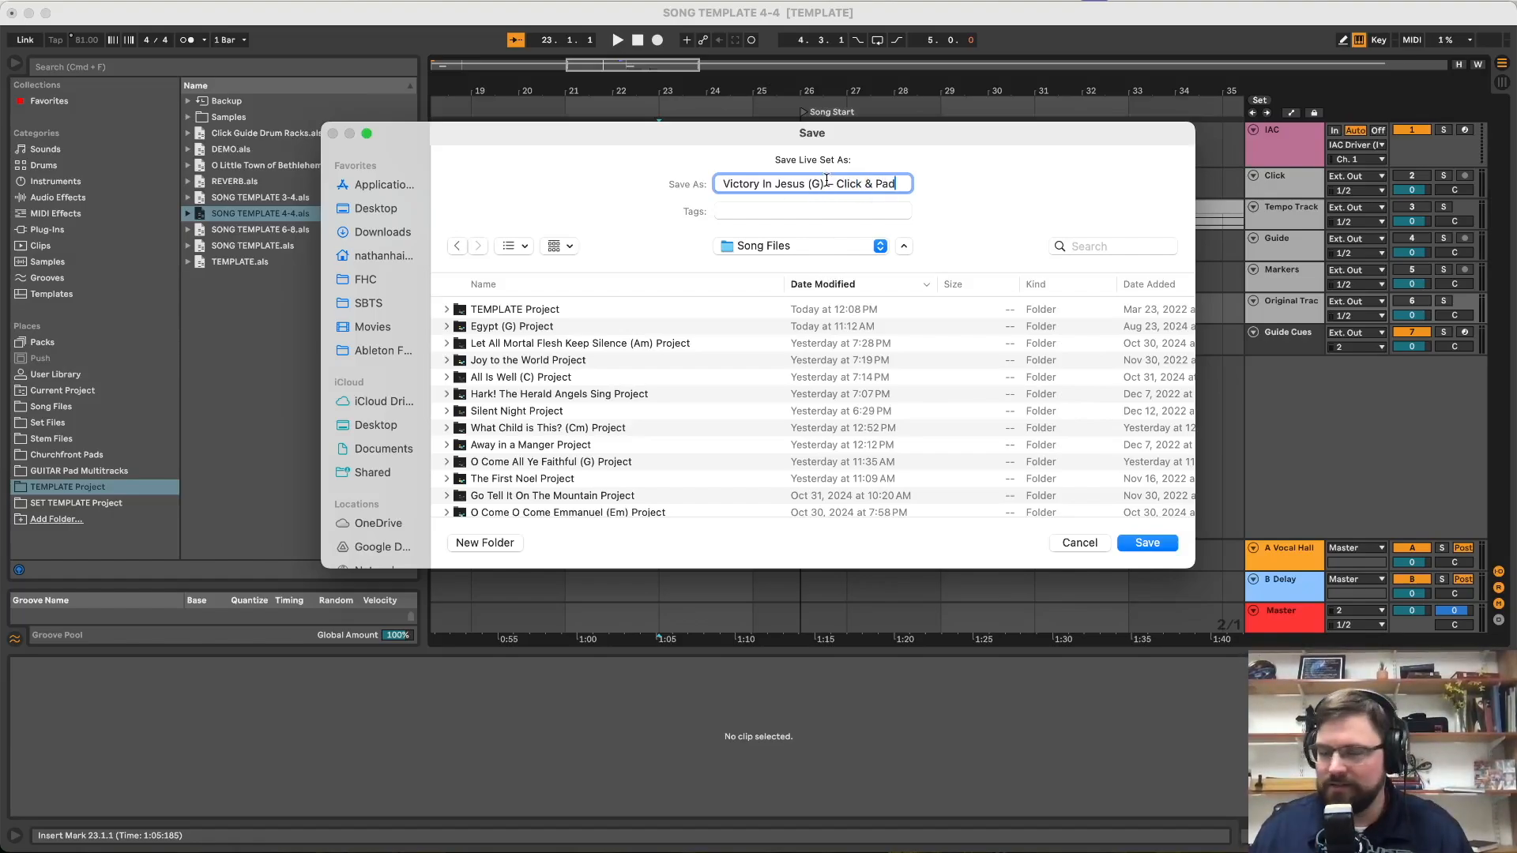
pyautogui.click(1162, 544)
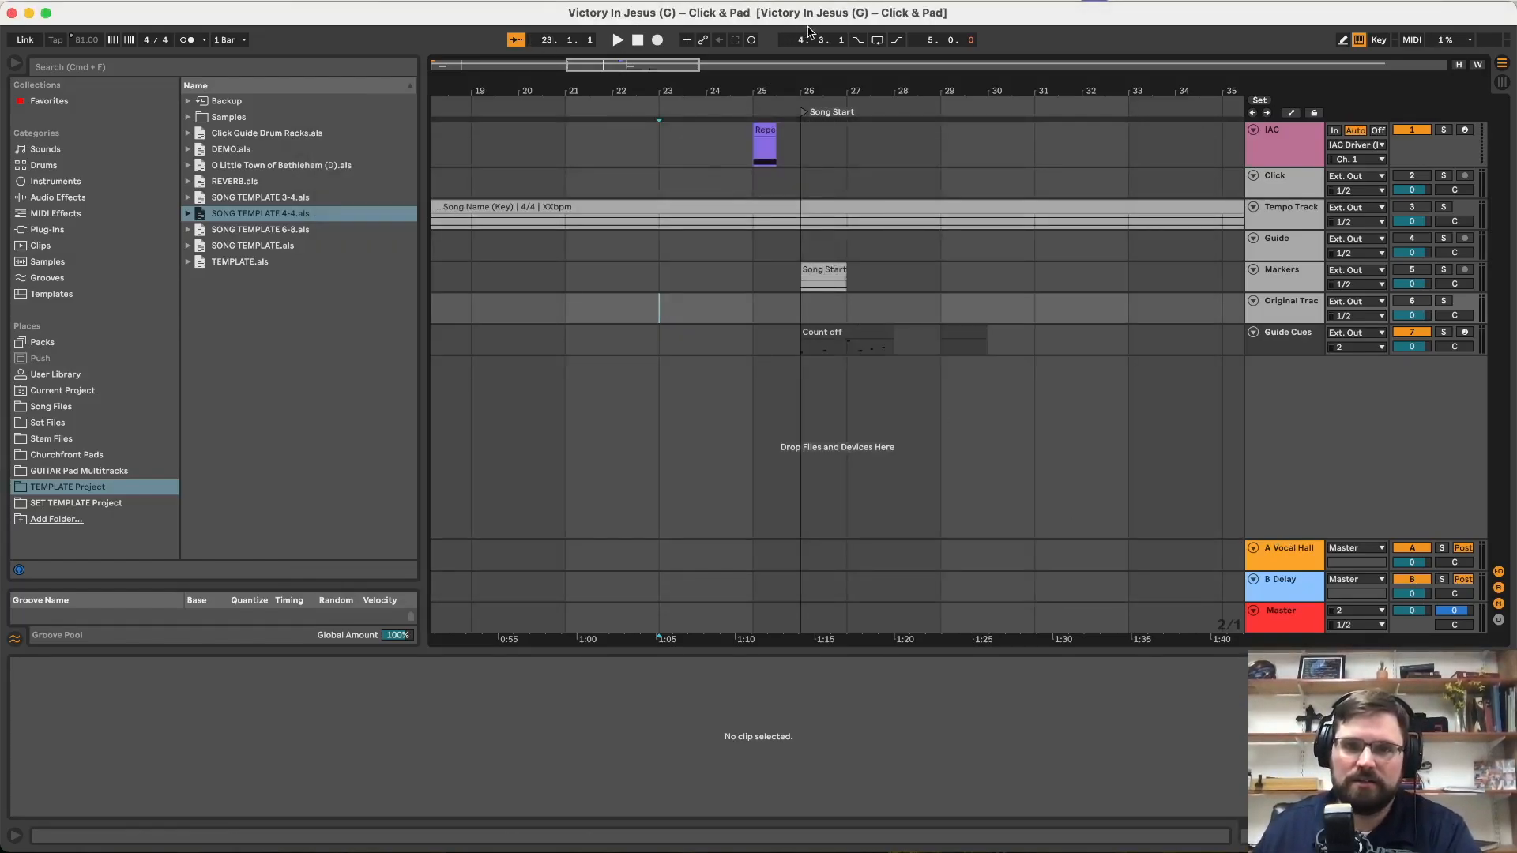
# Step: Rename the placeholder clip on the Tempo Track to "Victory In Jesus (G) | 4/4 | 106 bpm"
pyautogui.click(659, 340)
pyautogui.hscroll(-5, 634, 327)
pyautogui.hscroll(-4, 626, 335)
pyautogui.click(643, 210)
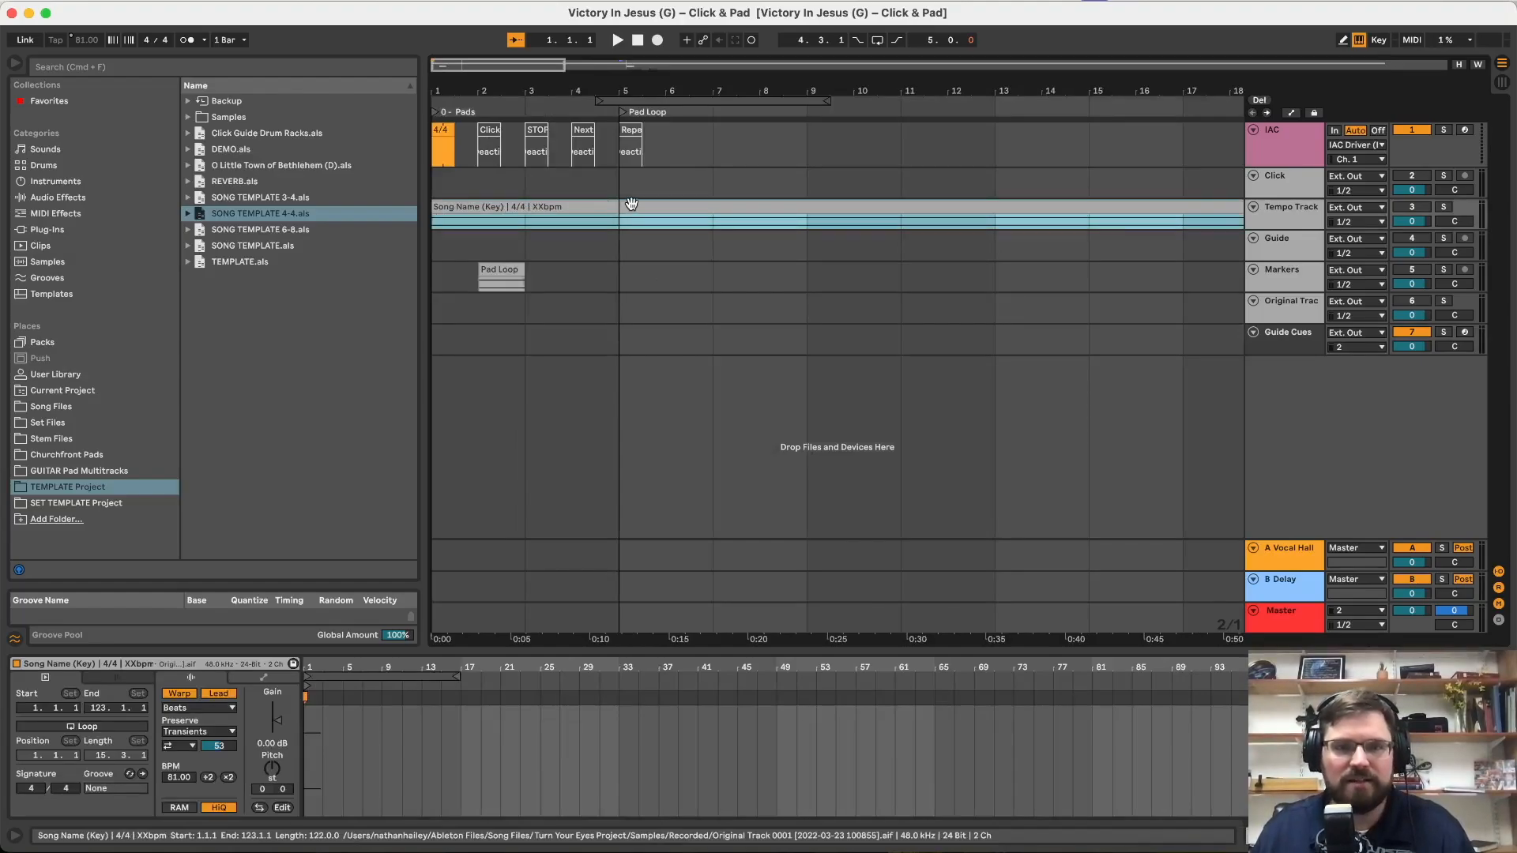
pyautogui.press('super+r')
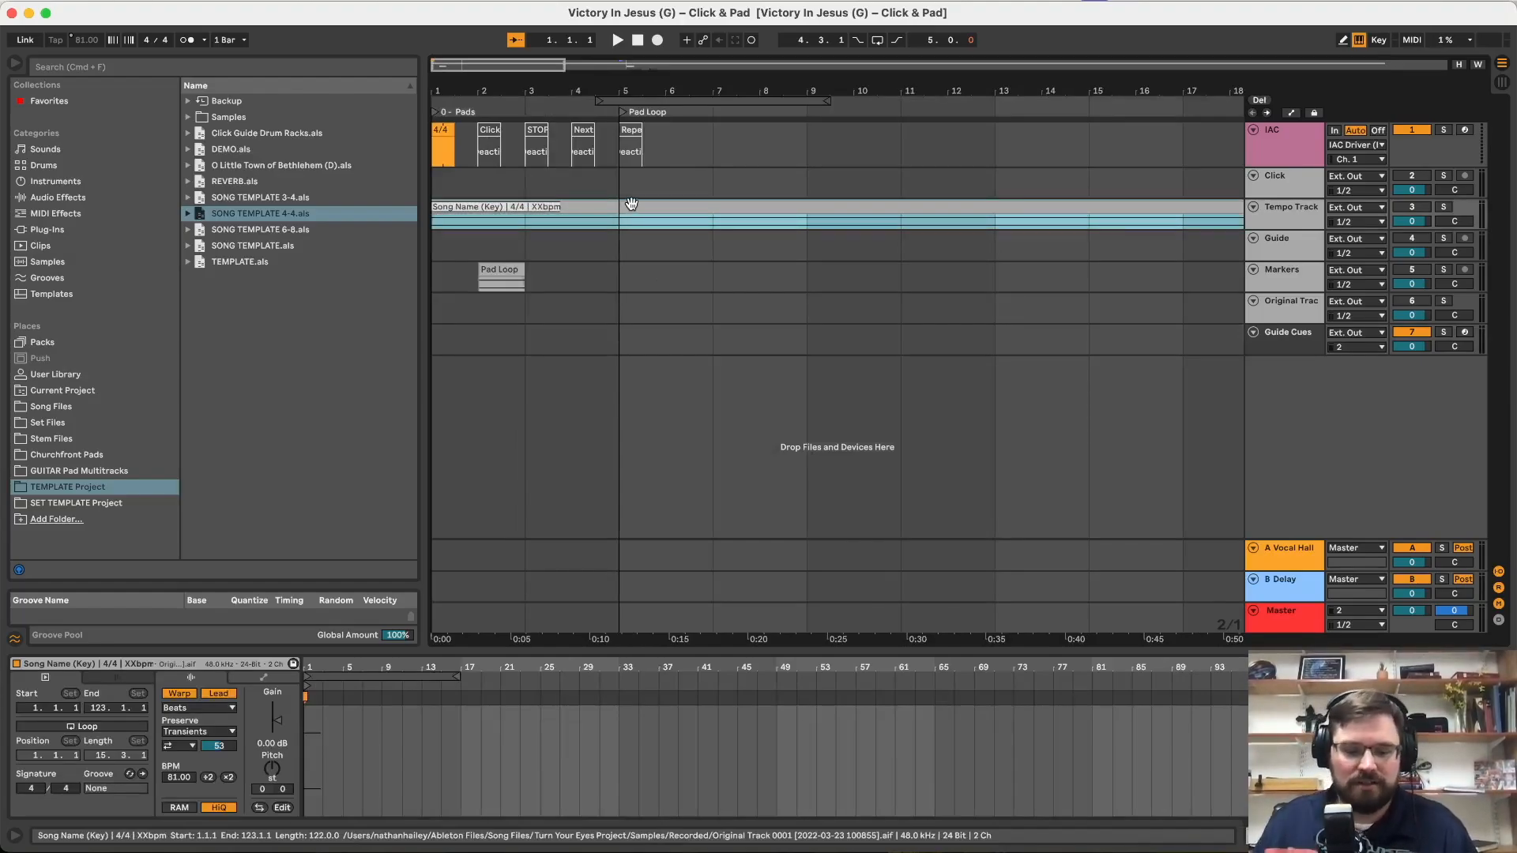
pyautogui.write('V')
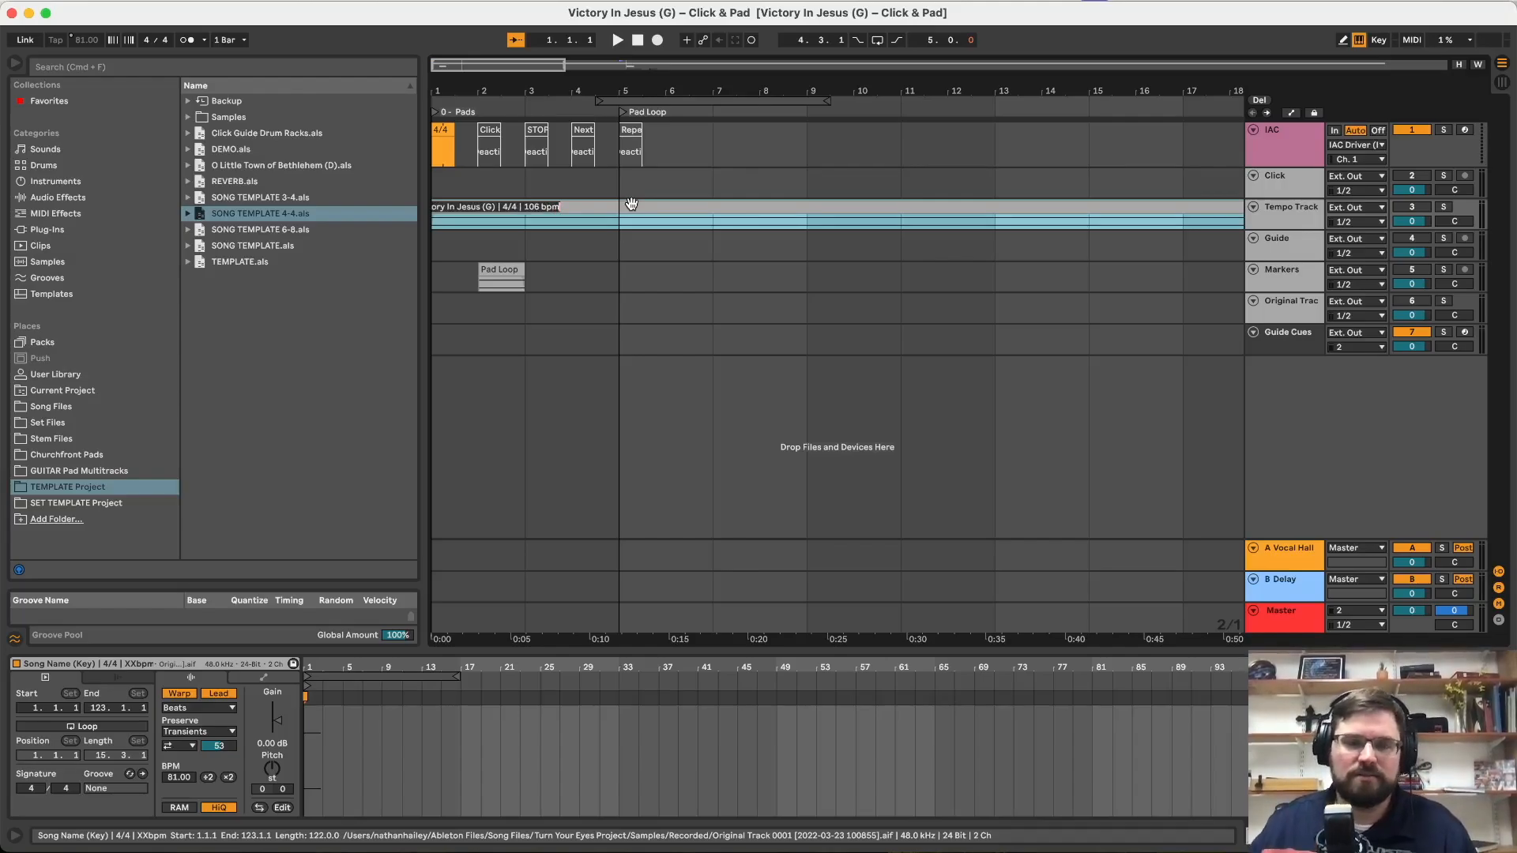
pyautogui.click(589, 237)
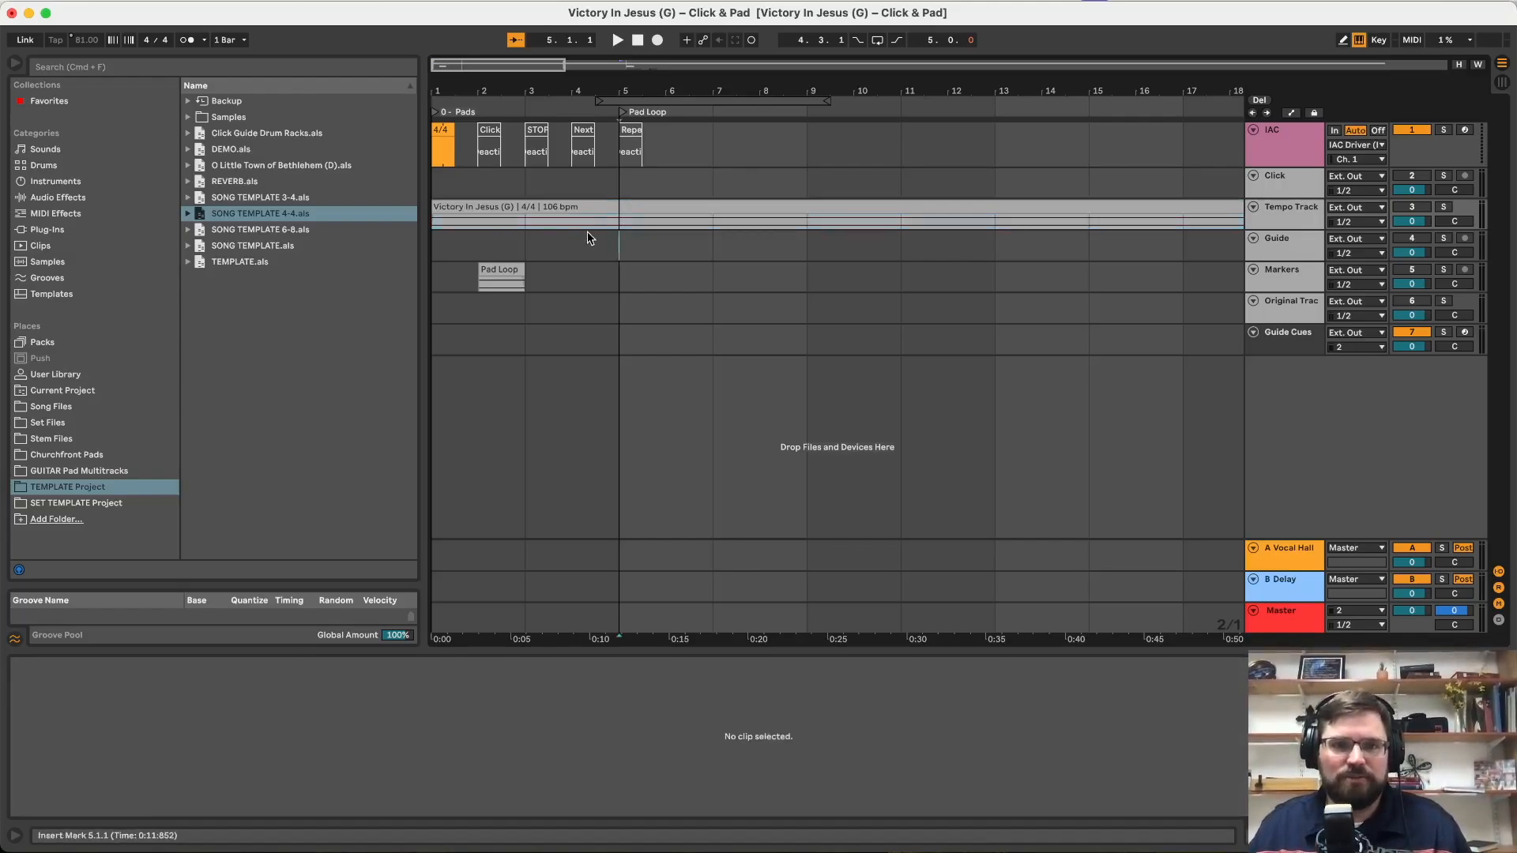
# Step: Color the Victory In Jesus clip on the Tempo Track blue
pyautogui.click(602, 206)
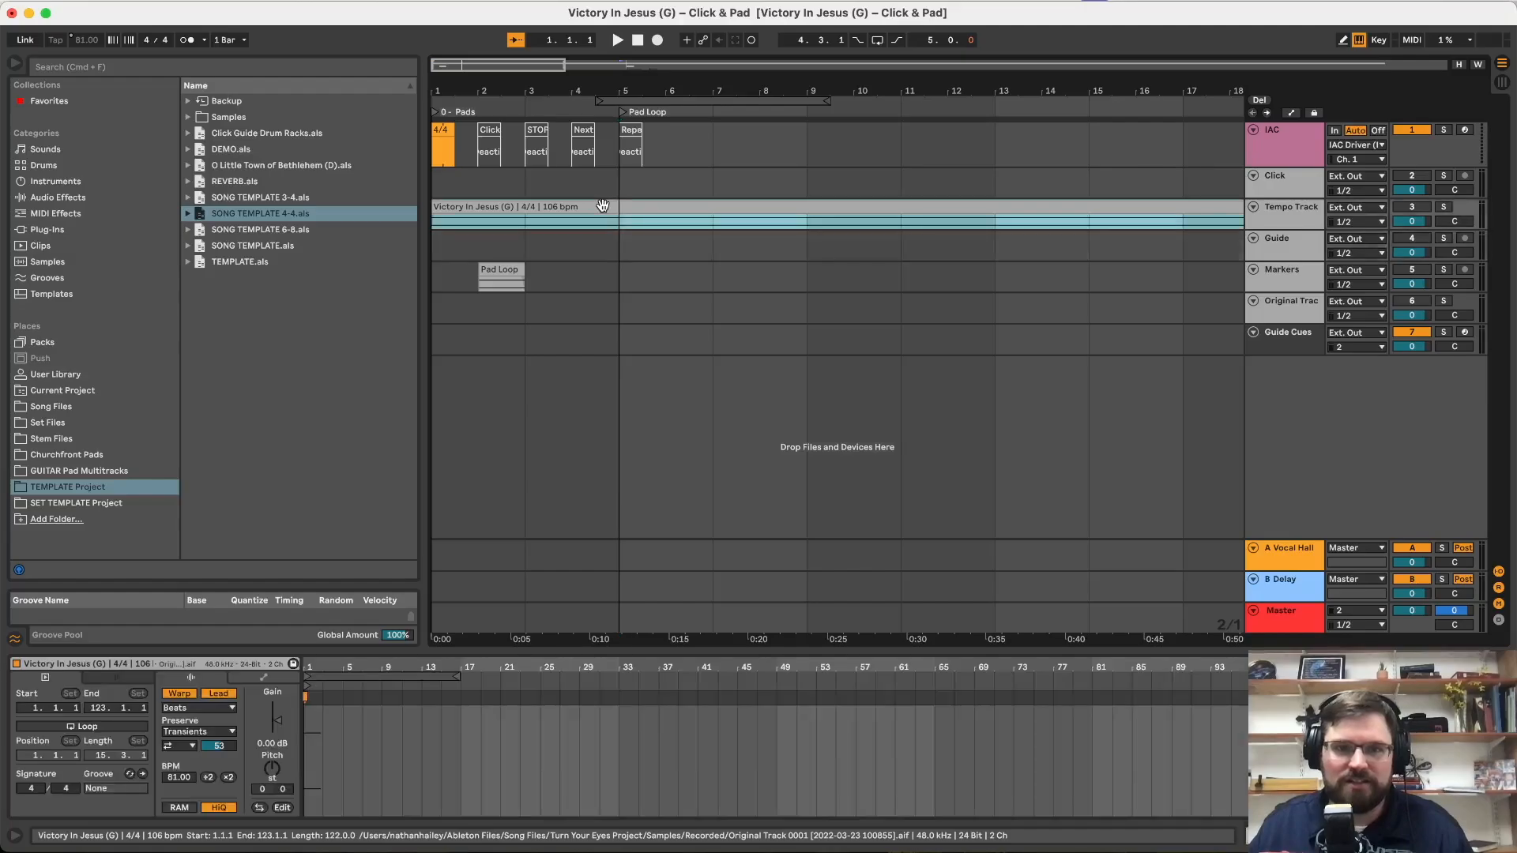
pyautogui.rightClick(974, 207)
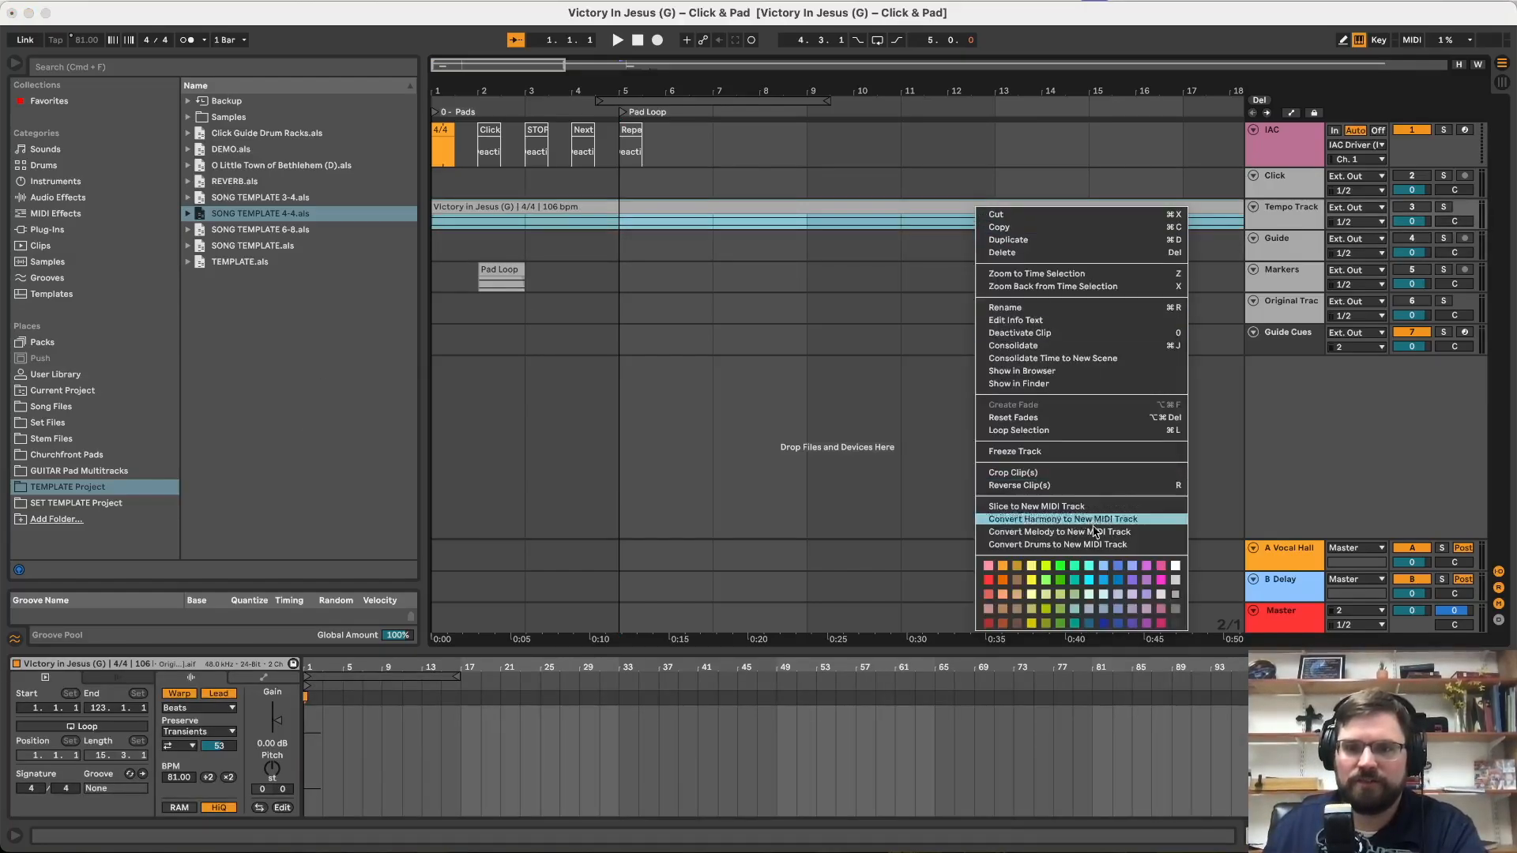
pyautogui.click(1118, 567)
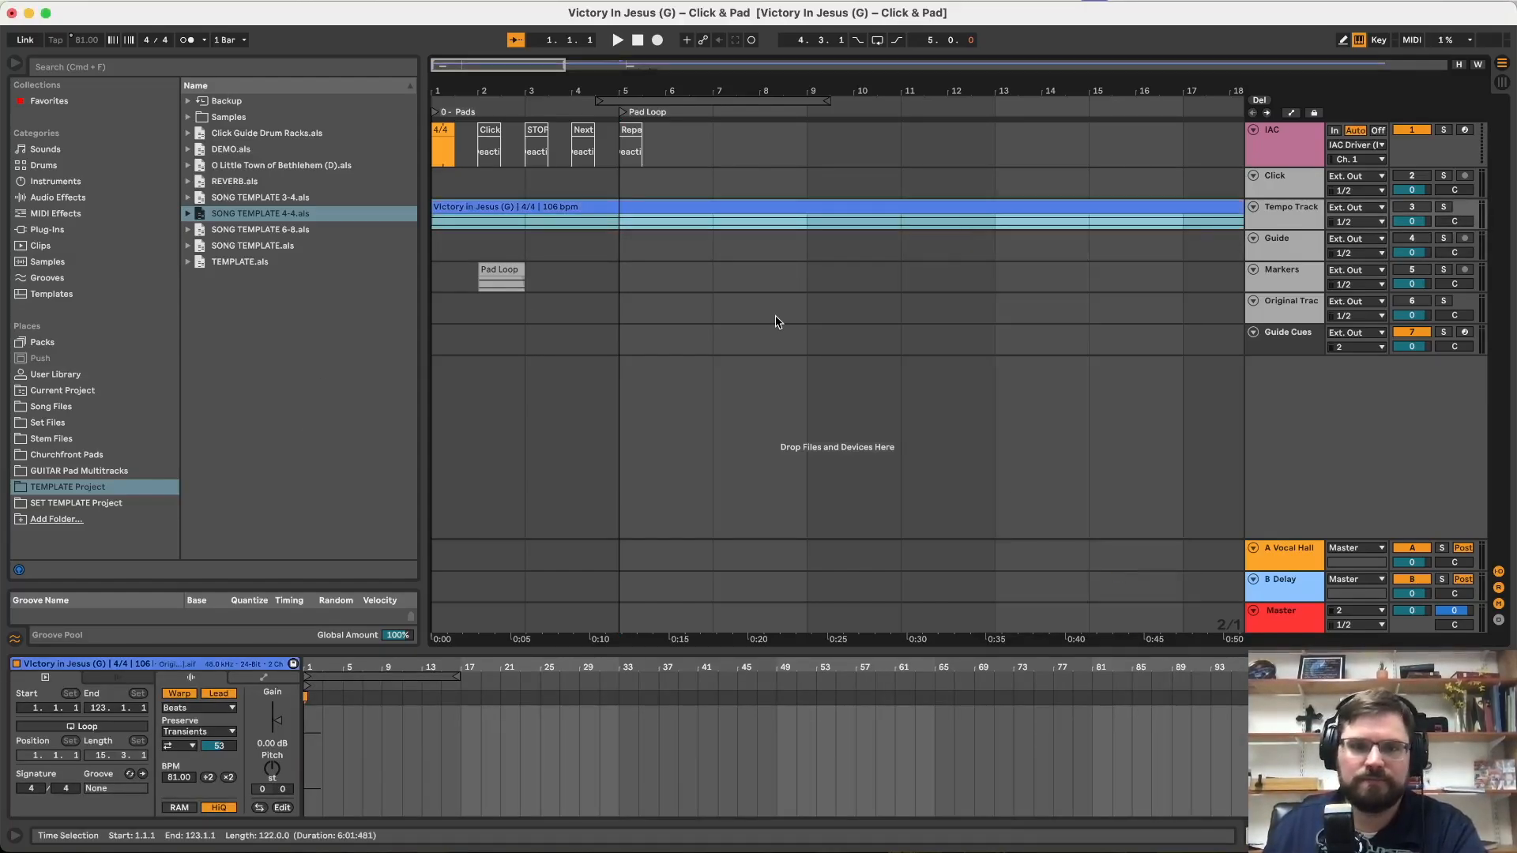
pyautogui.click(776, 323)
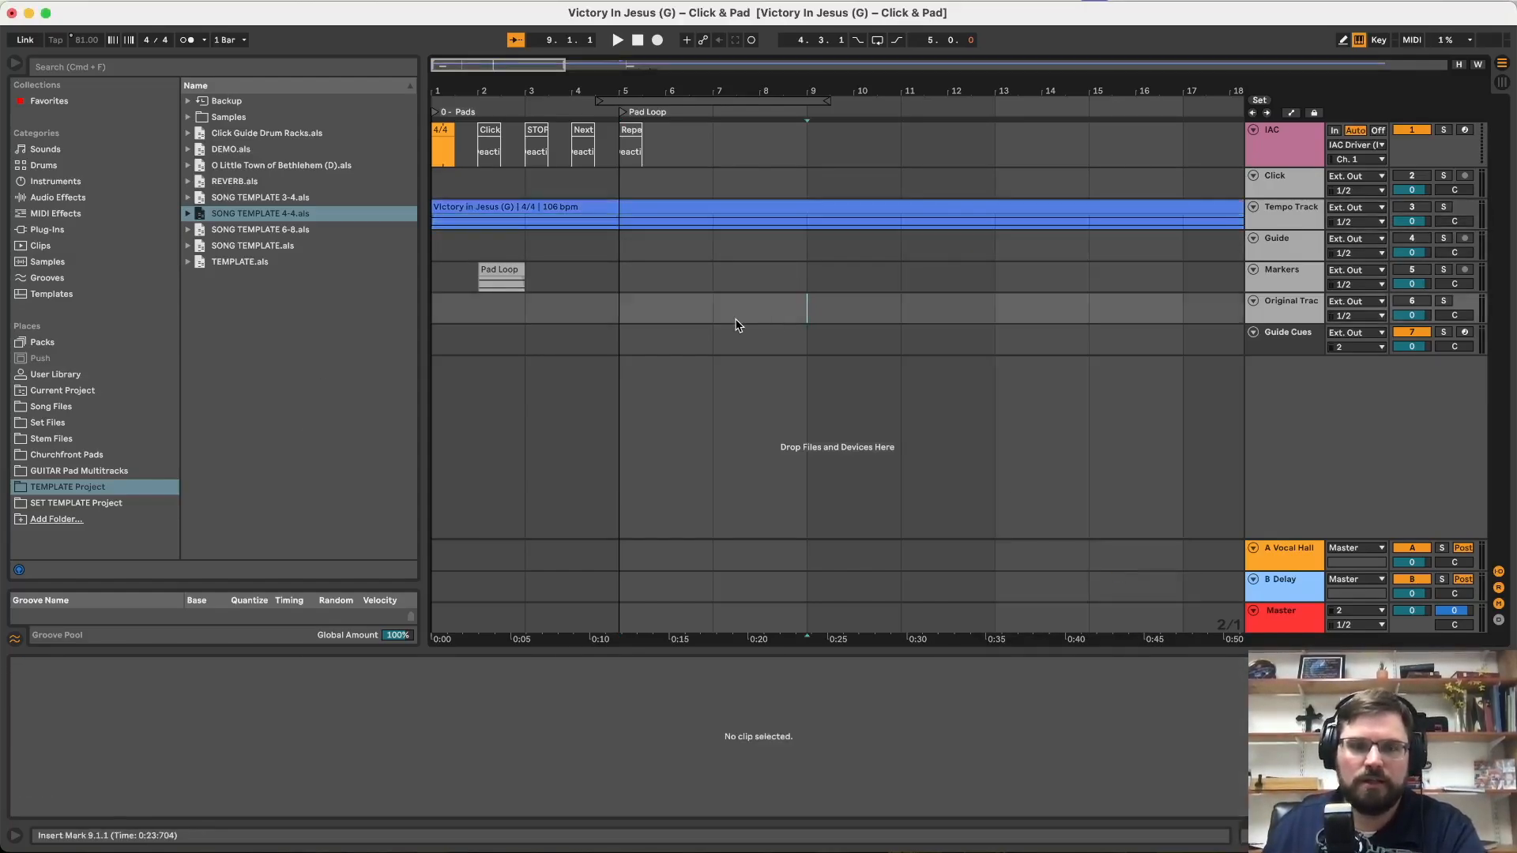
# Step: Set the BPM of the Victory In Jesus clip on the Tempo Track to 106, with the clip as tempo leader
pyautogui.click(701, 206)
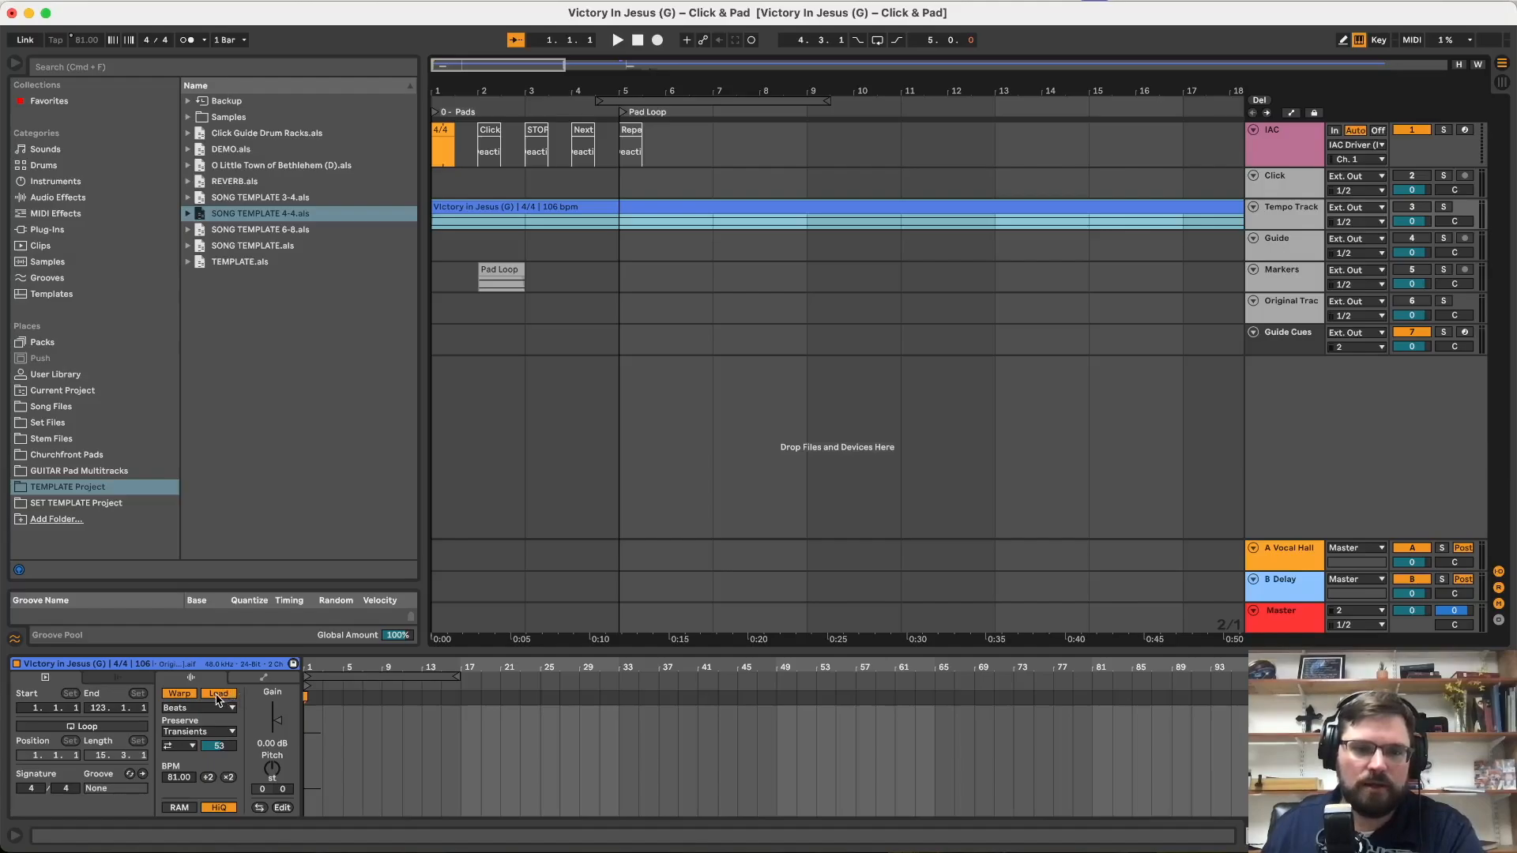
pyautogui.click(174, 779)
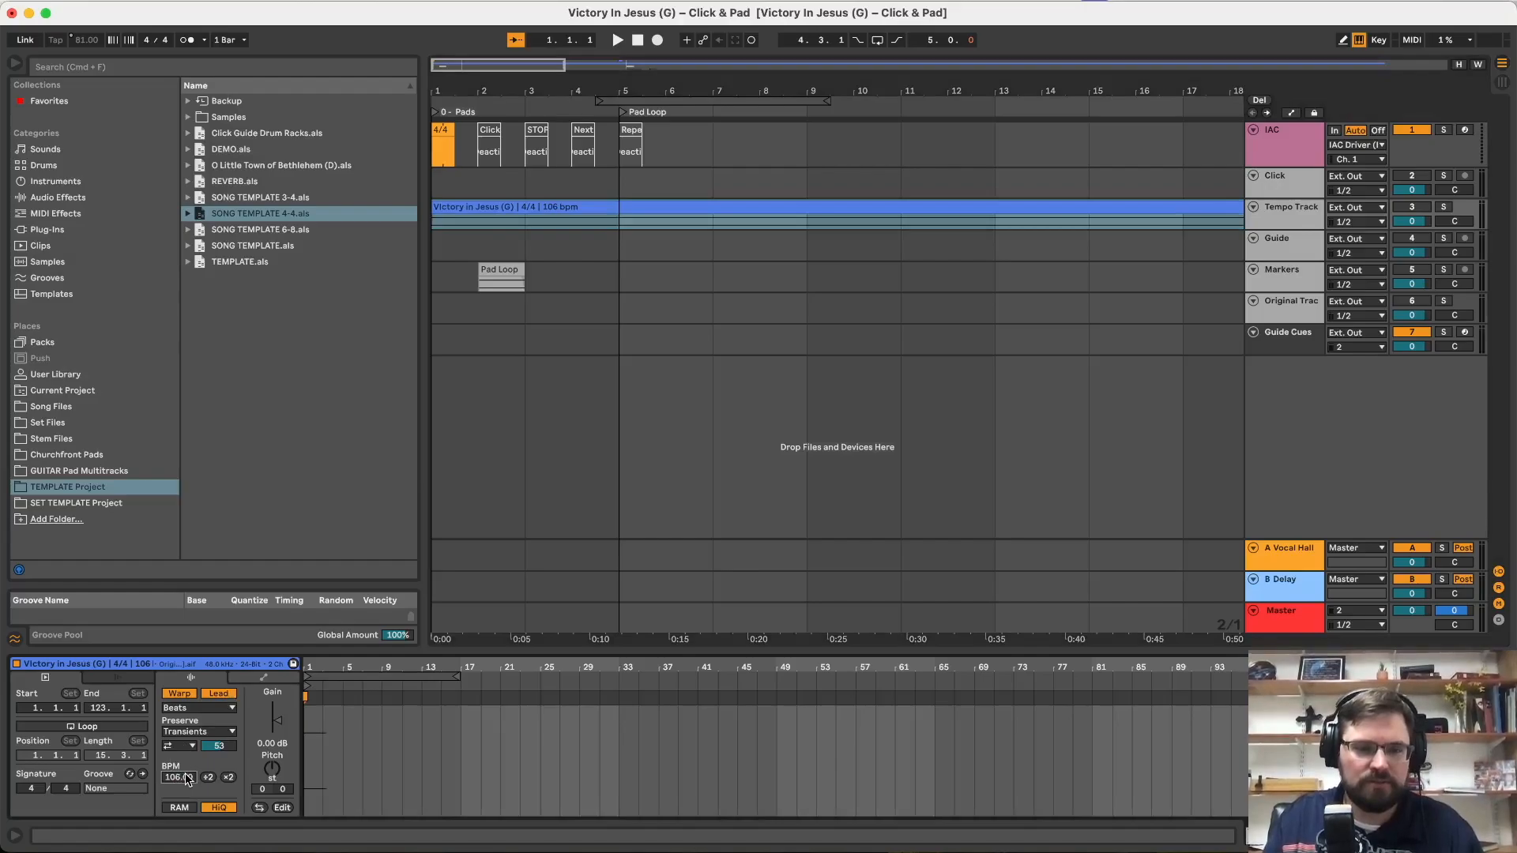
pyautogui.click(225, 694)
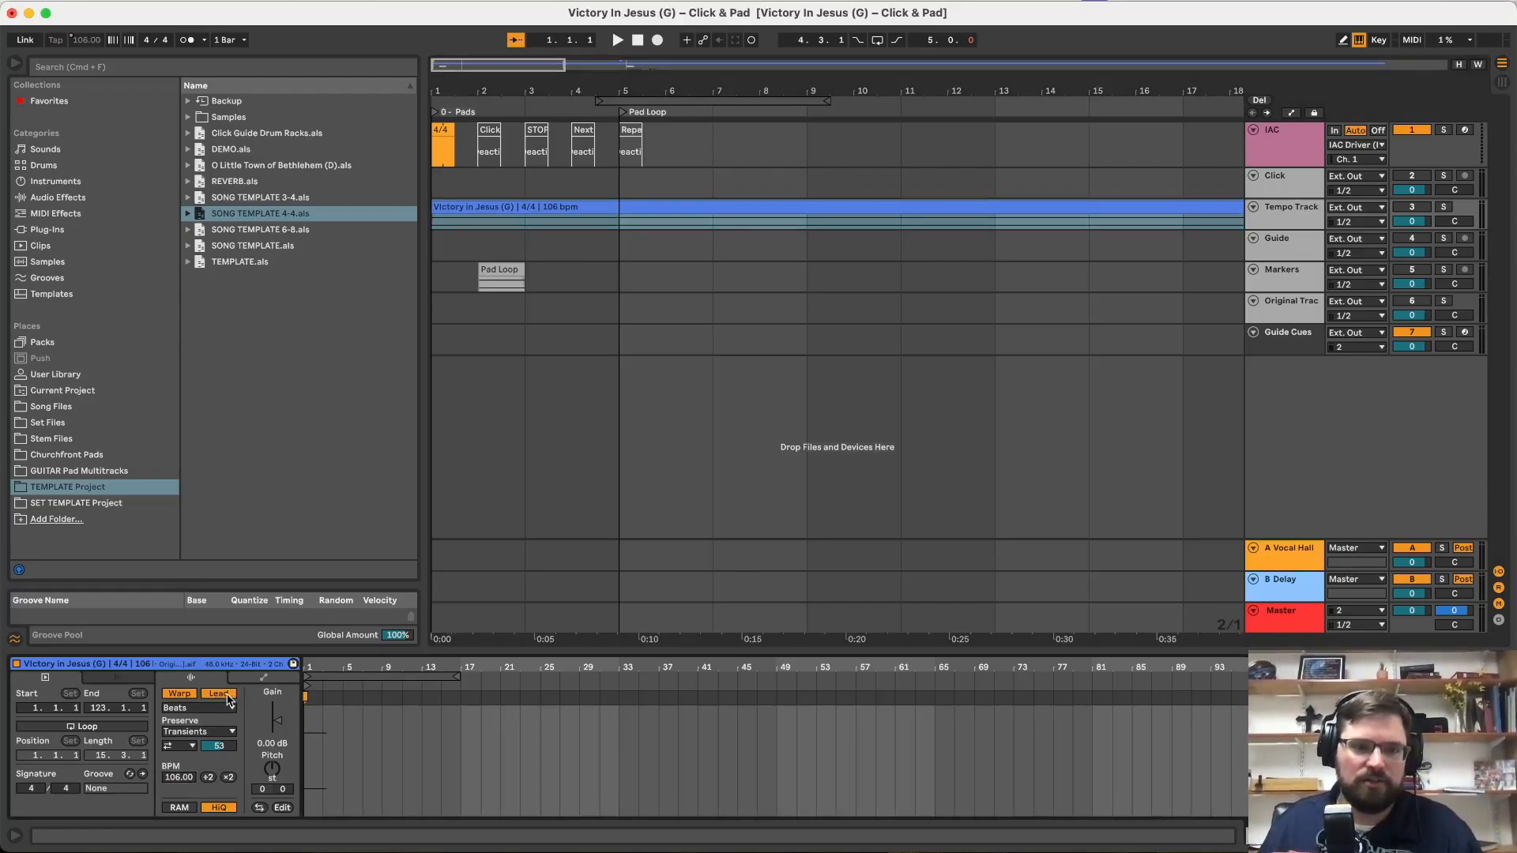
pyautogui.click(901, 340)
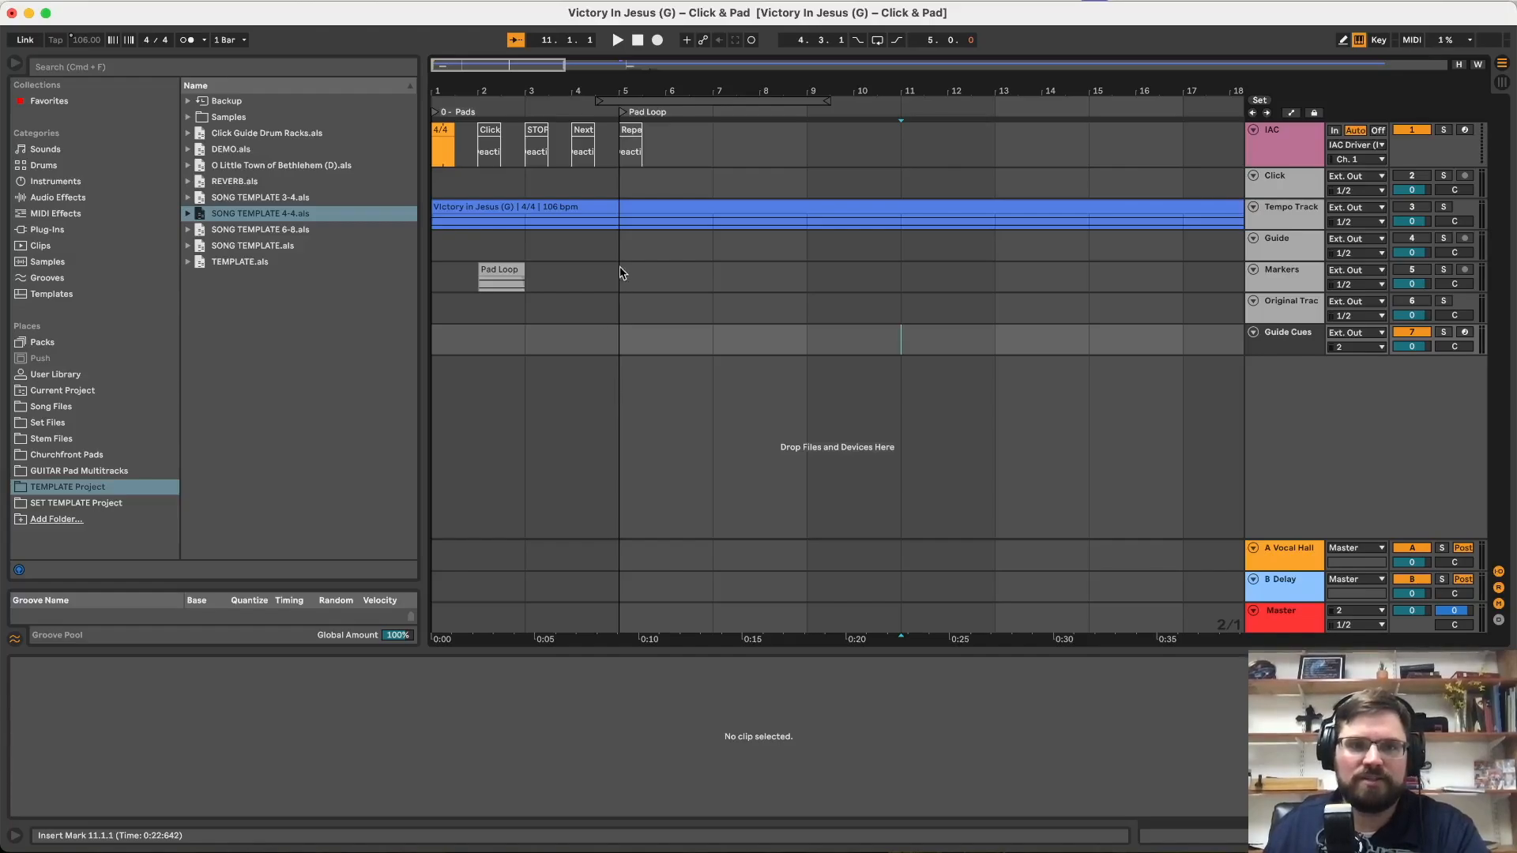
pyautogui.click(620, 241)
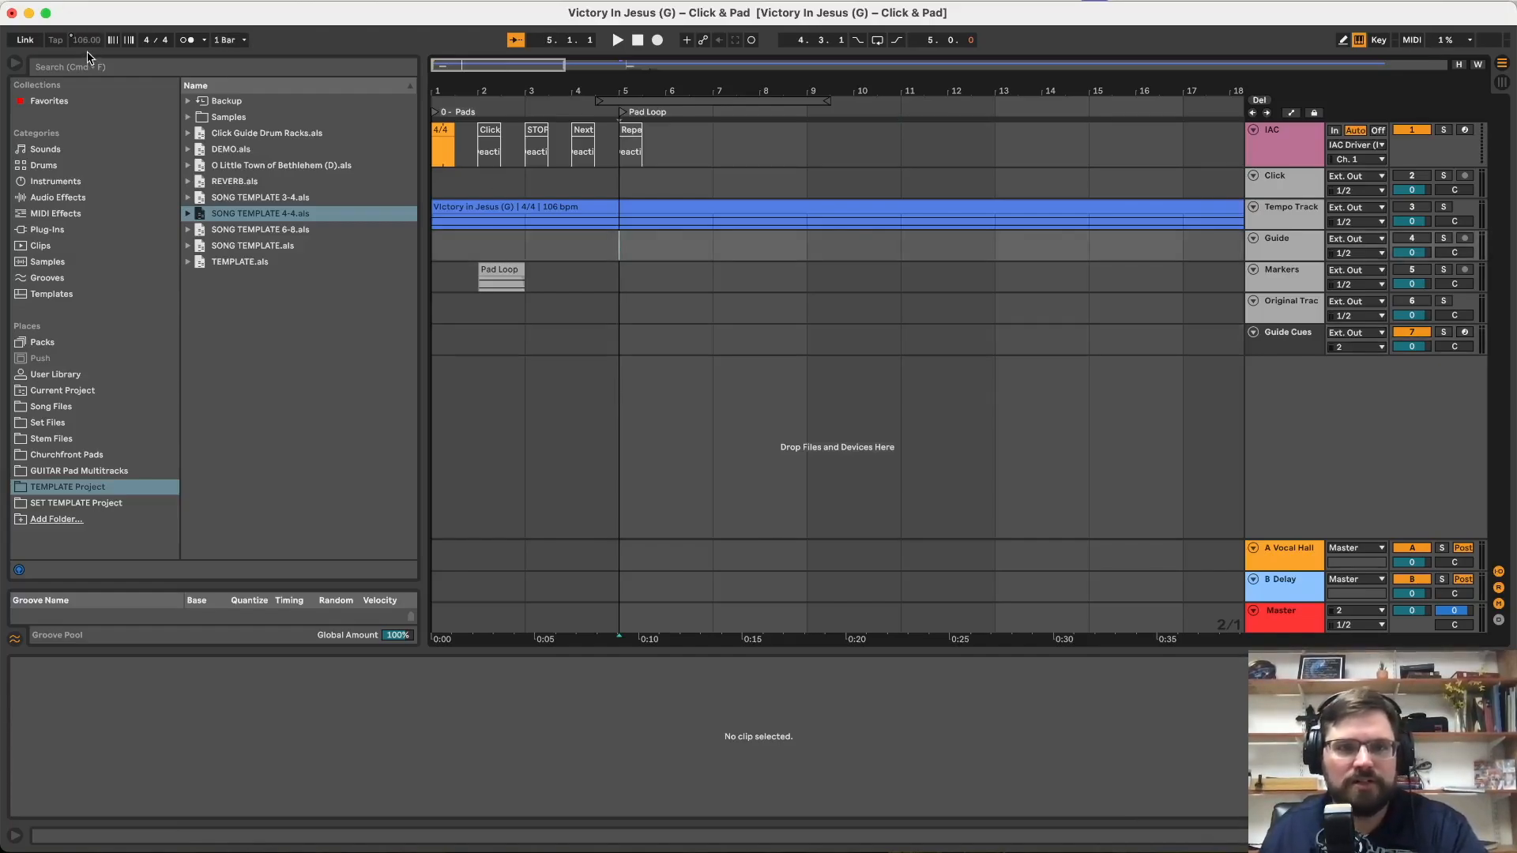
# Step: Move the Pad Loop clip on the Markers track to bar 5, in line with the Pad Loop locator
pyautogui.click(675, 286)
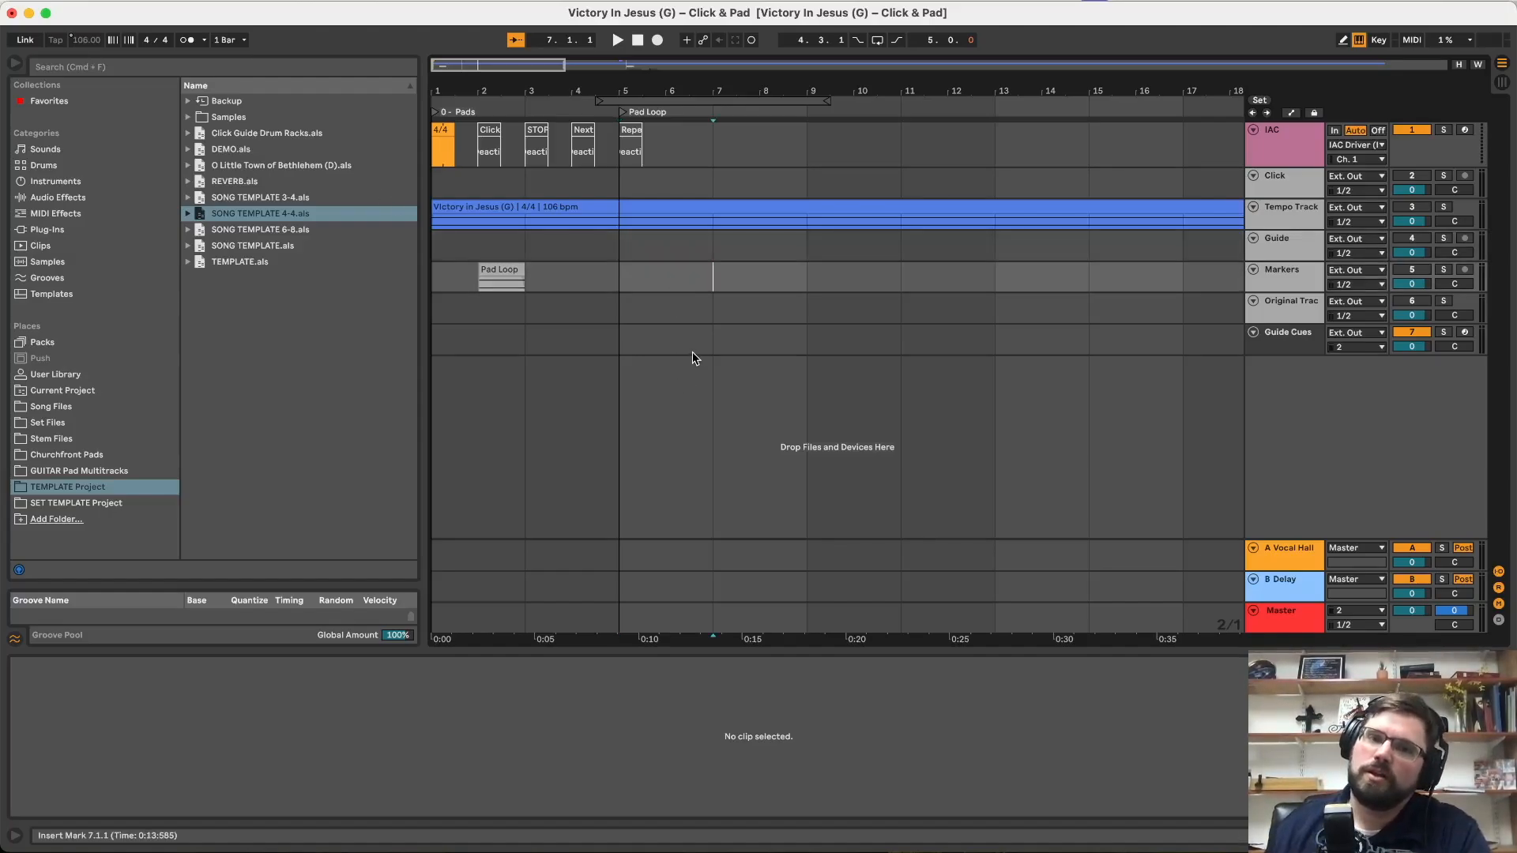
pyautogui.click(497, 271)
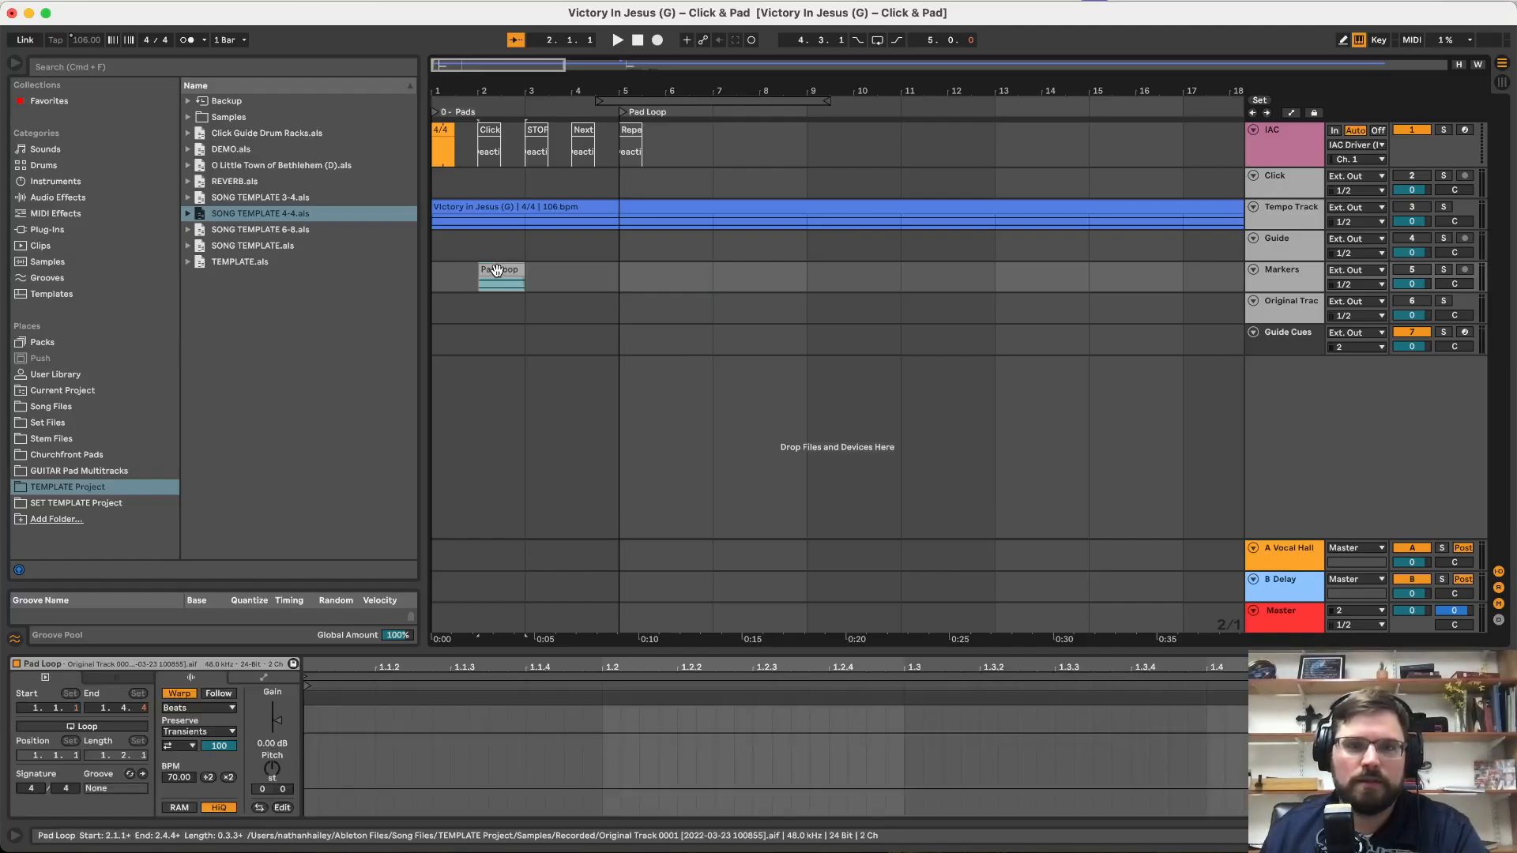
pyautogui.moveTo(496, 271); pyautogui.dragTo(637, 274)
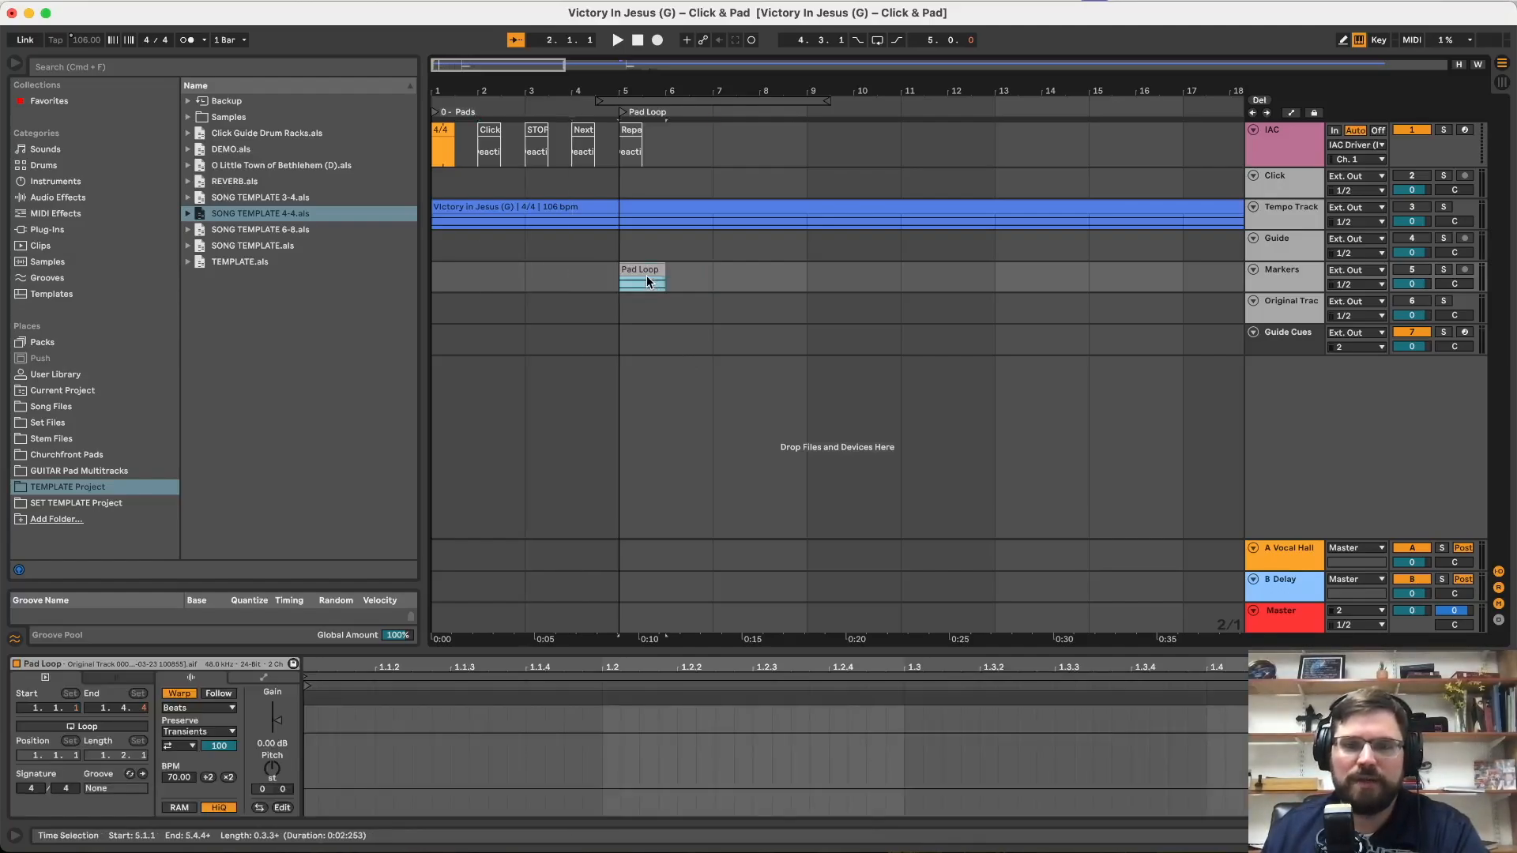
# Step: Play the arrangement from bar 1 and turn on the metronome
pyautogui.click(456, 286)
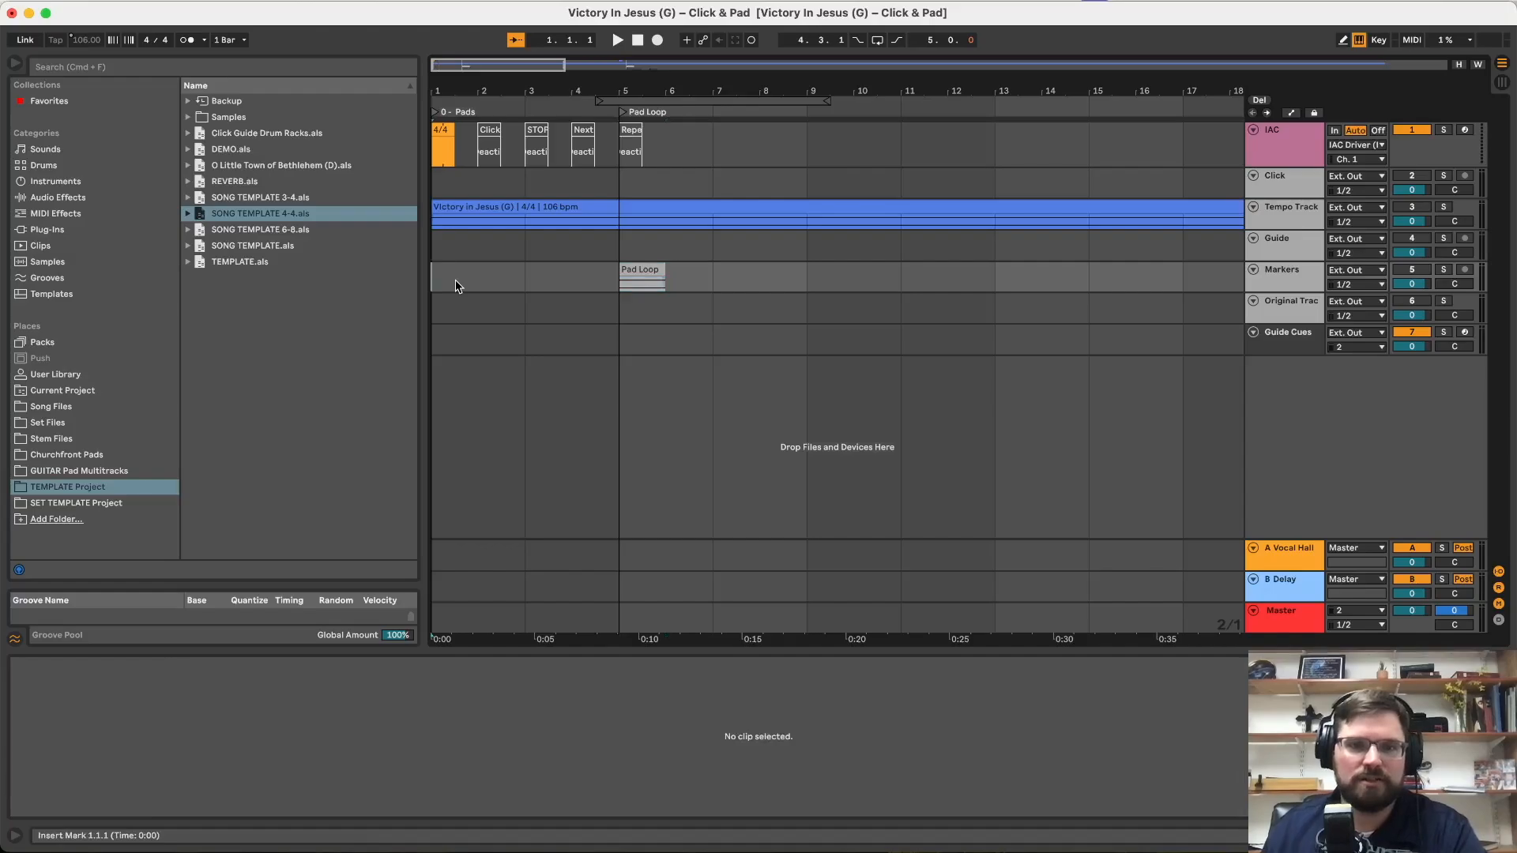
pyautogui.press('space')
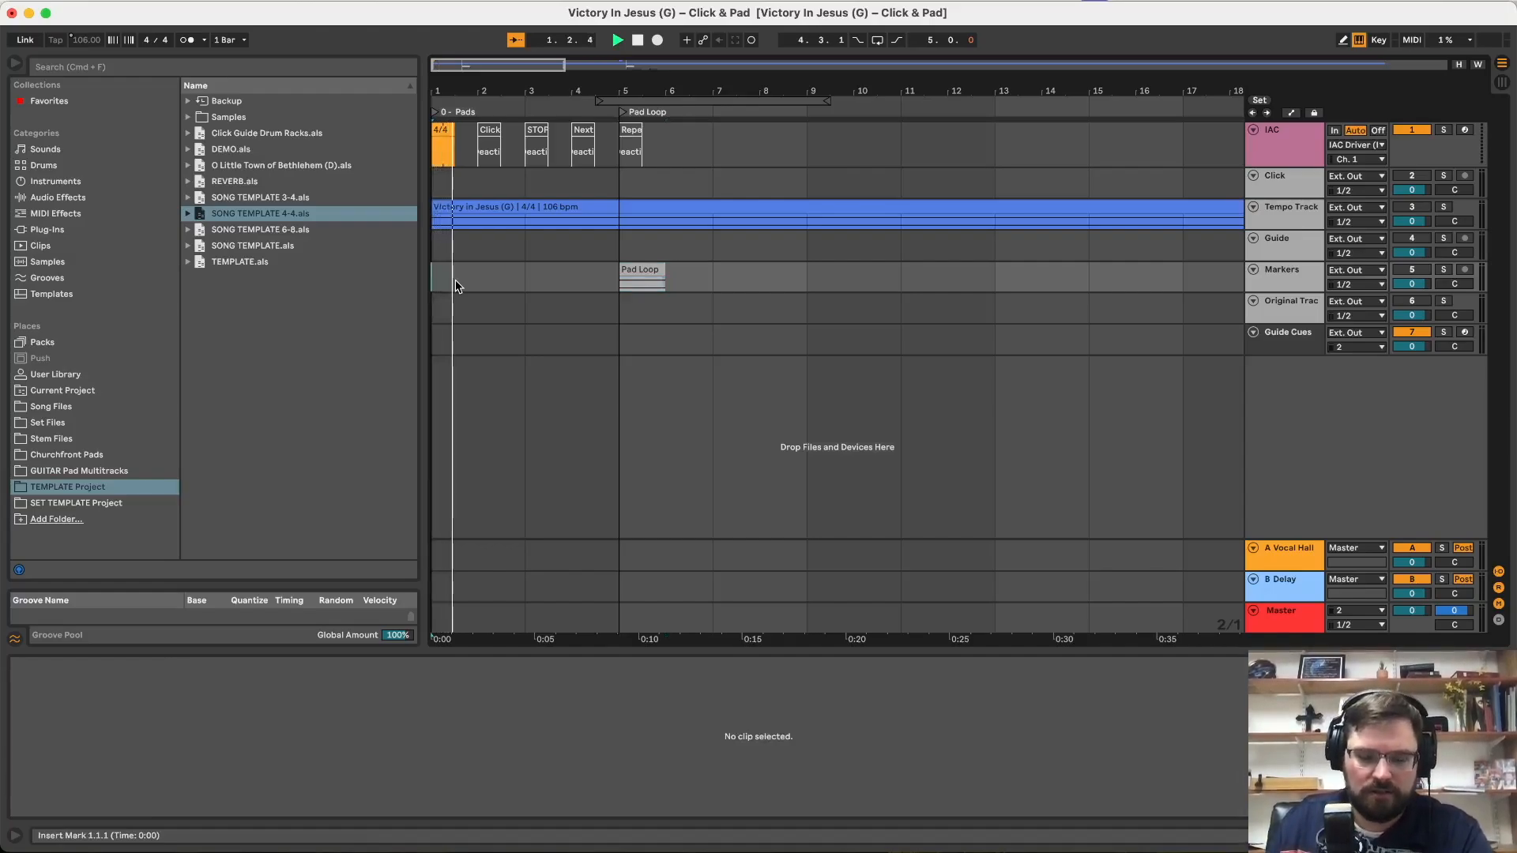
pyautogui.click(190, 40)
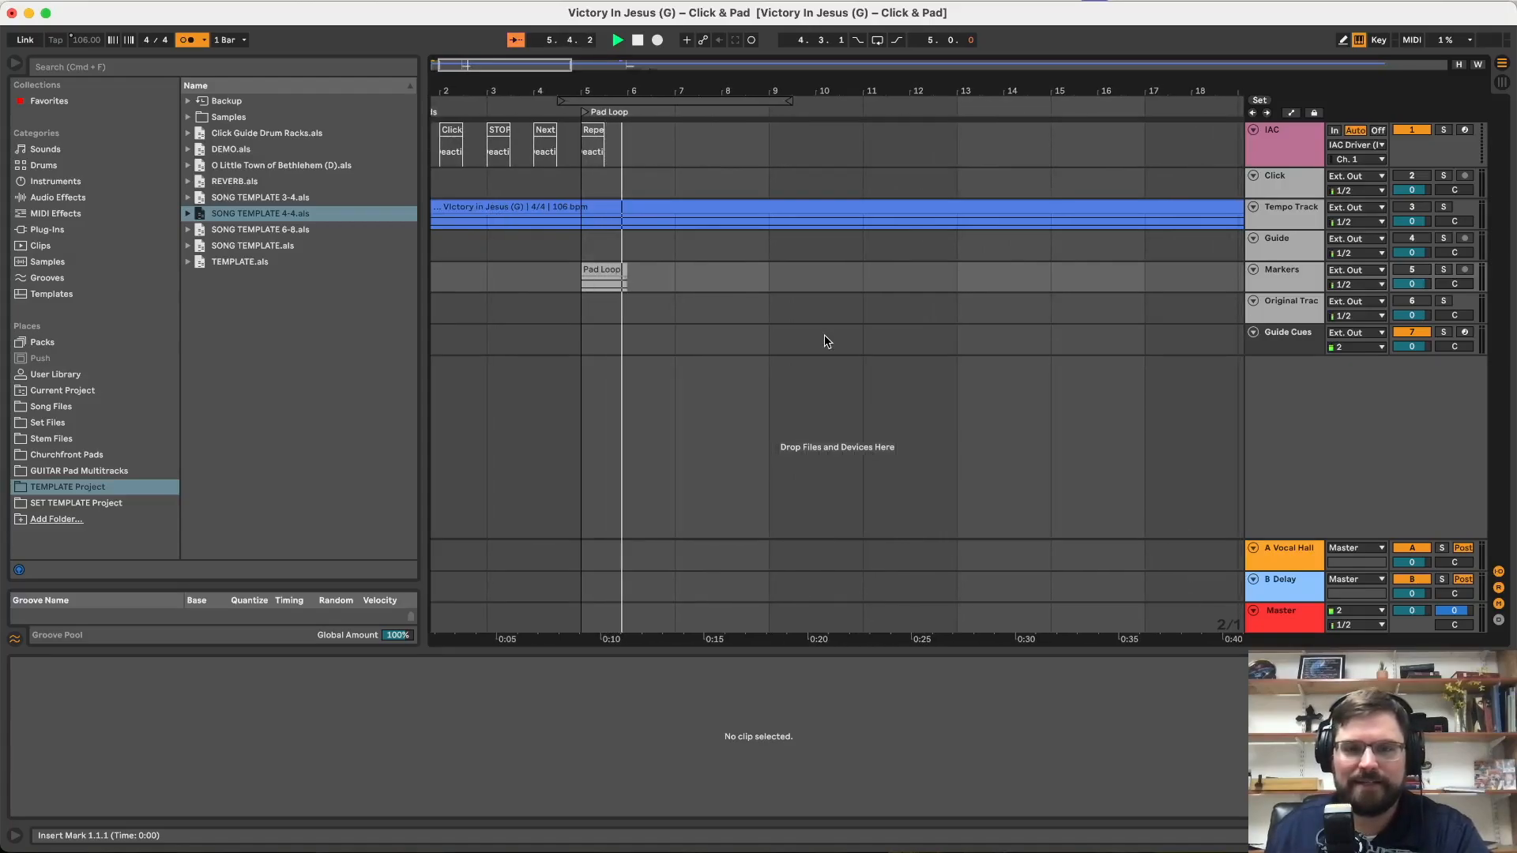
# Step: Examine the section from Pad Loop to Song Start, including the Repeat clip at bar 25, and stop playback
pyautogui.hscroll(5, 800, 338)
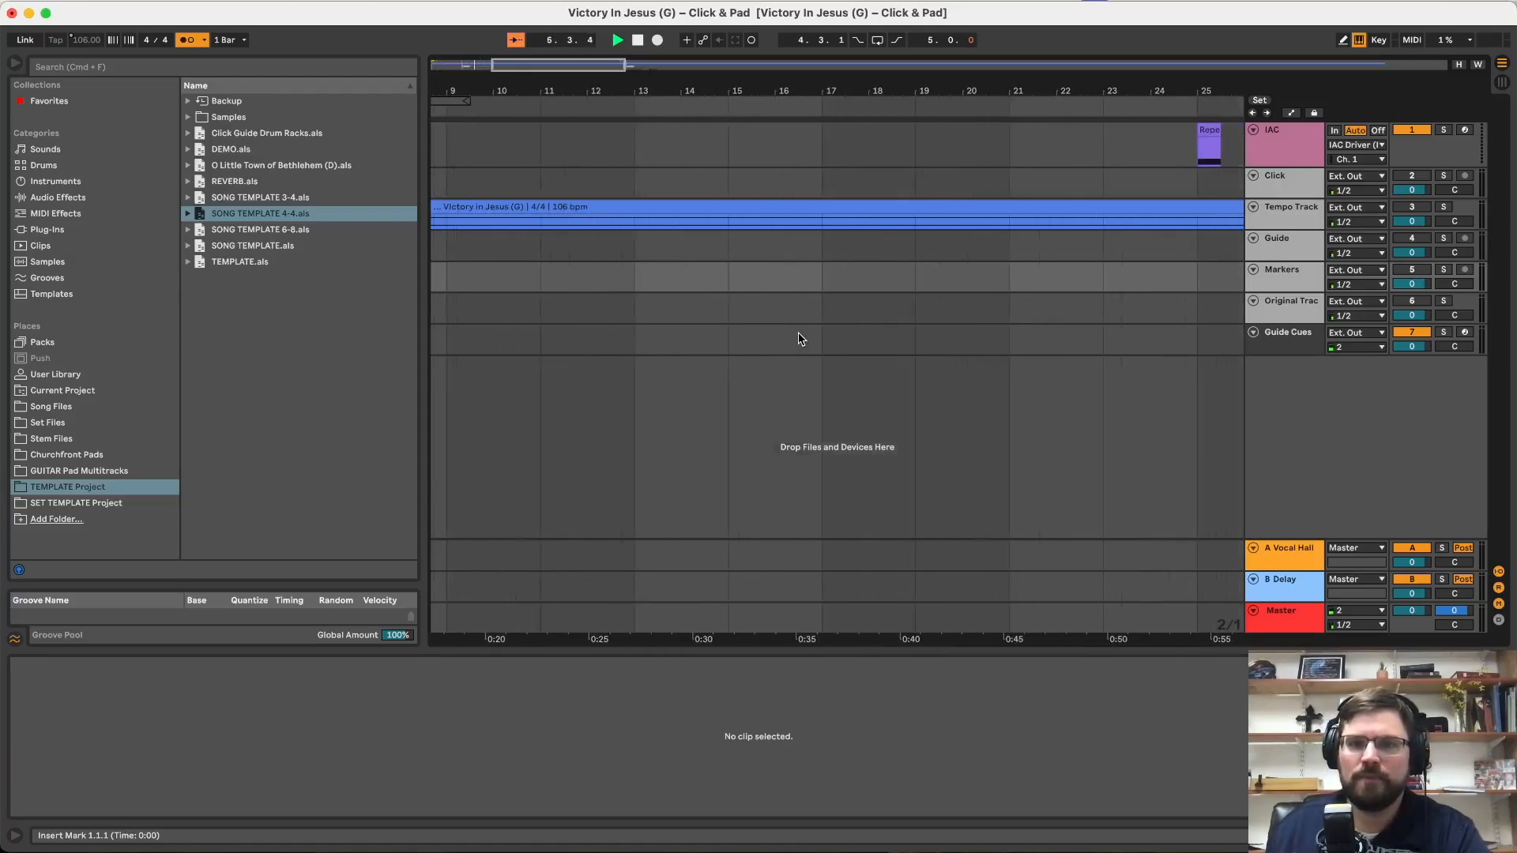
pyautogui.scroll(-3, 776, 319)
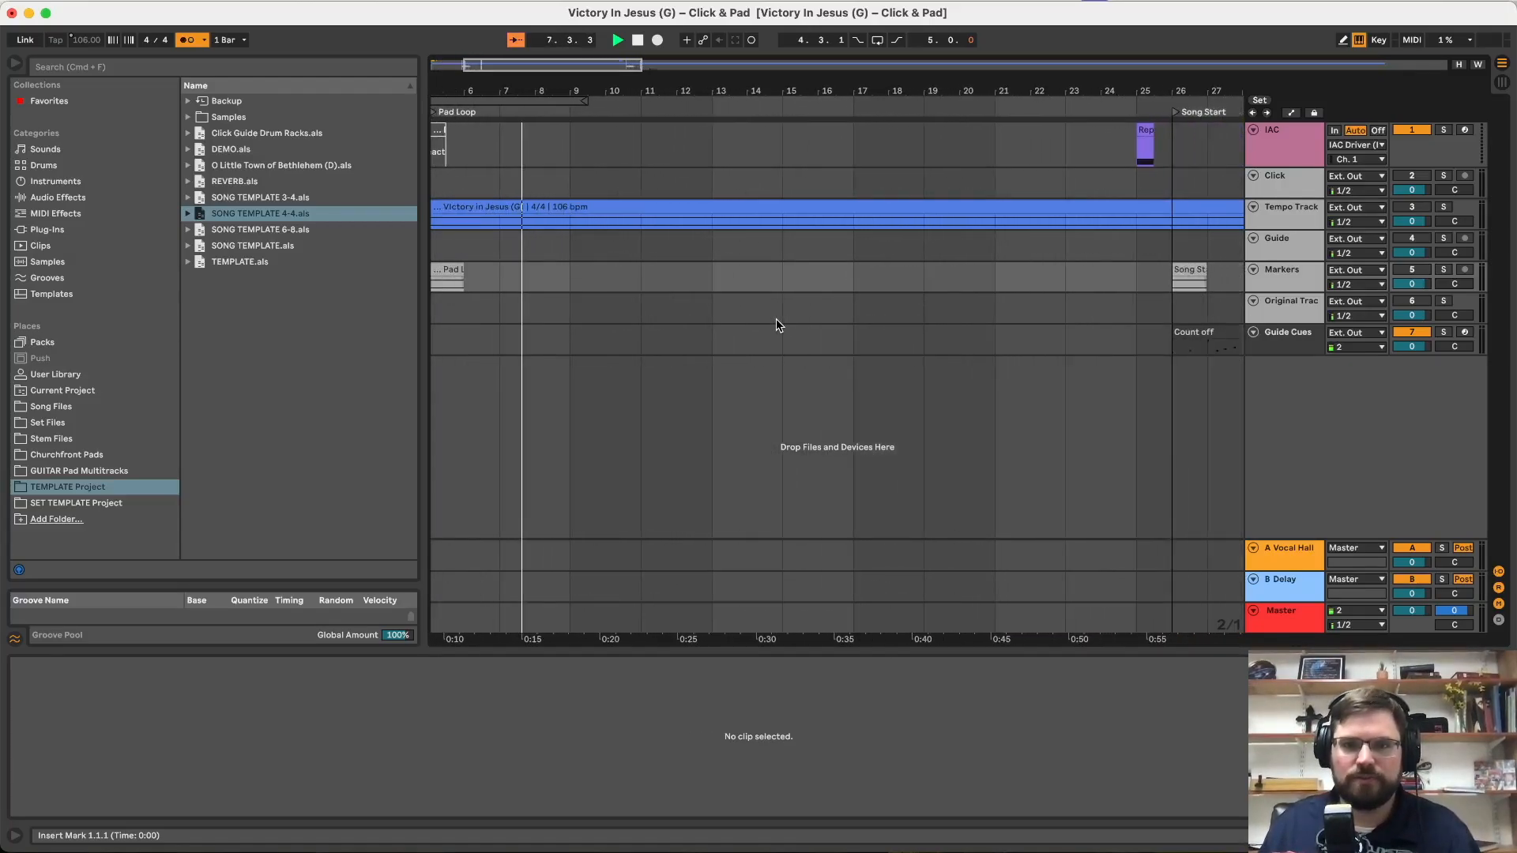
pyautogui.scroll(-2, 776, 319)
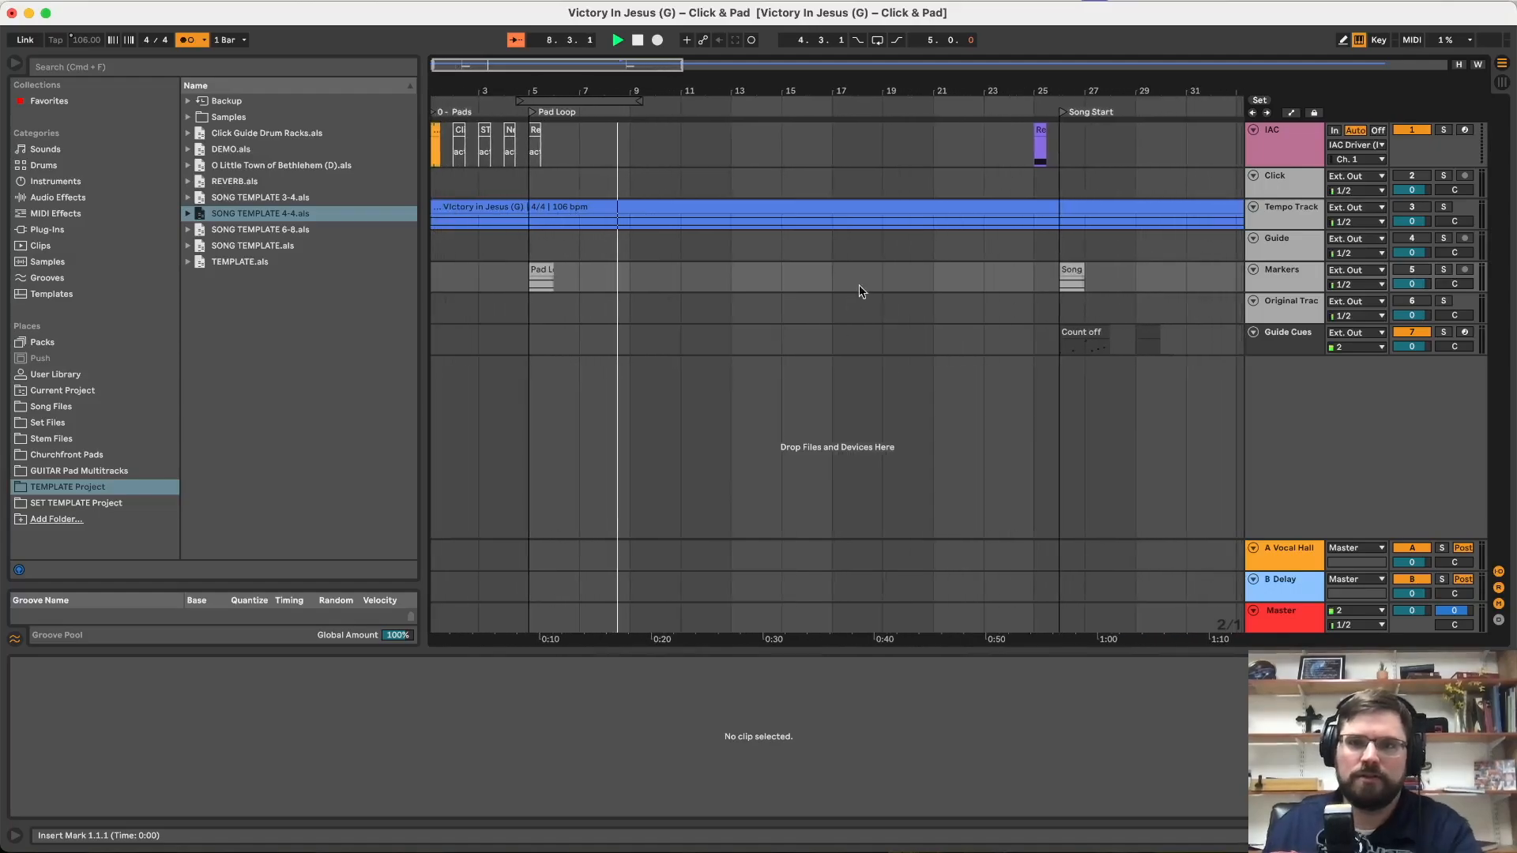
pyautogui.click(1040, 144)
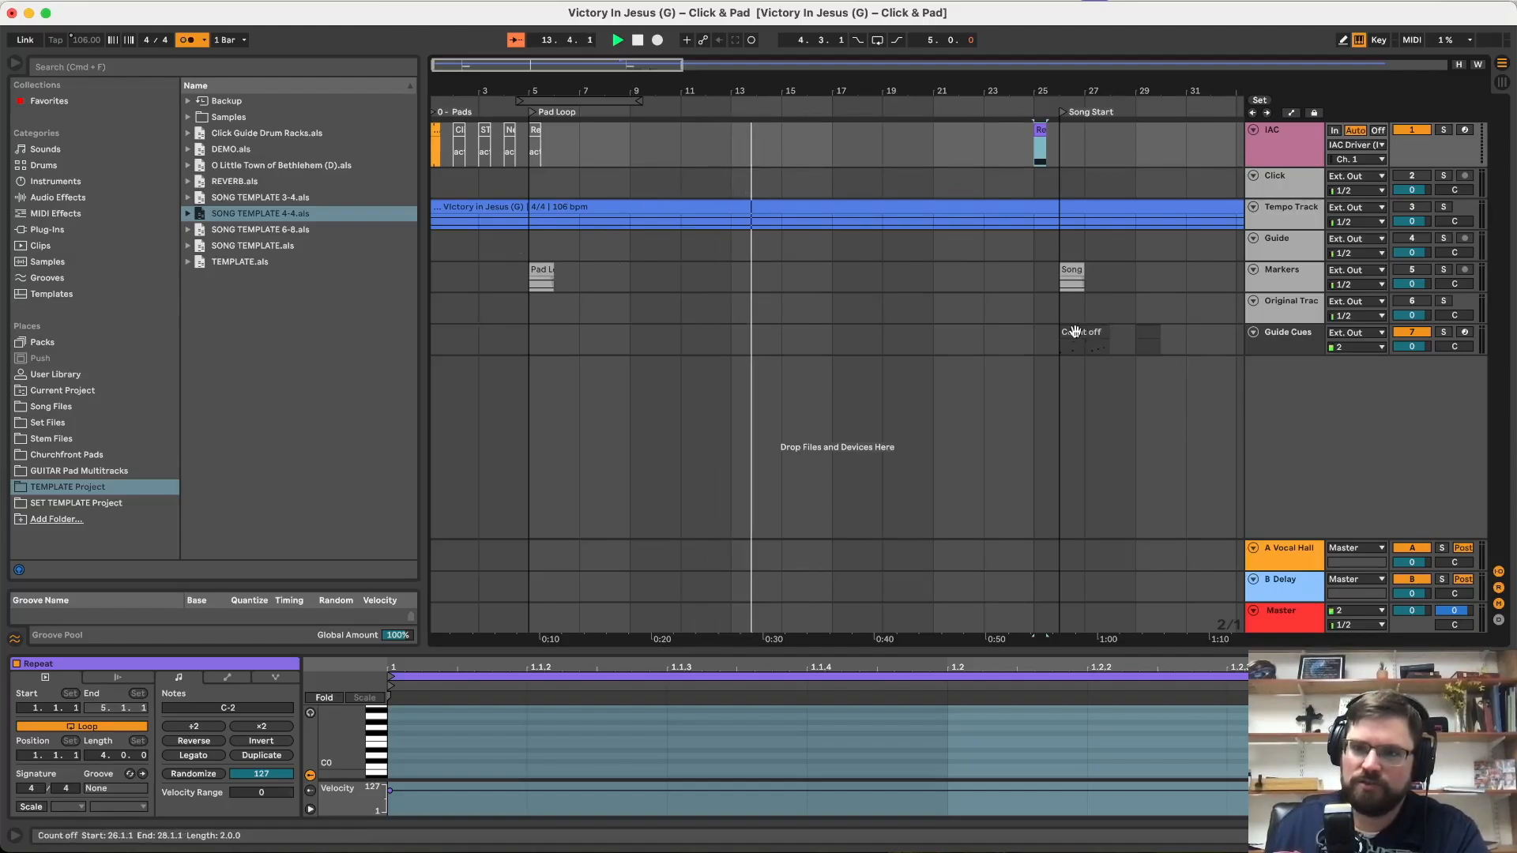
pyautogui.hscroll(10, 1090, 336)
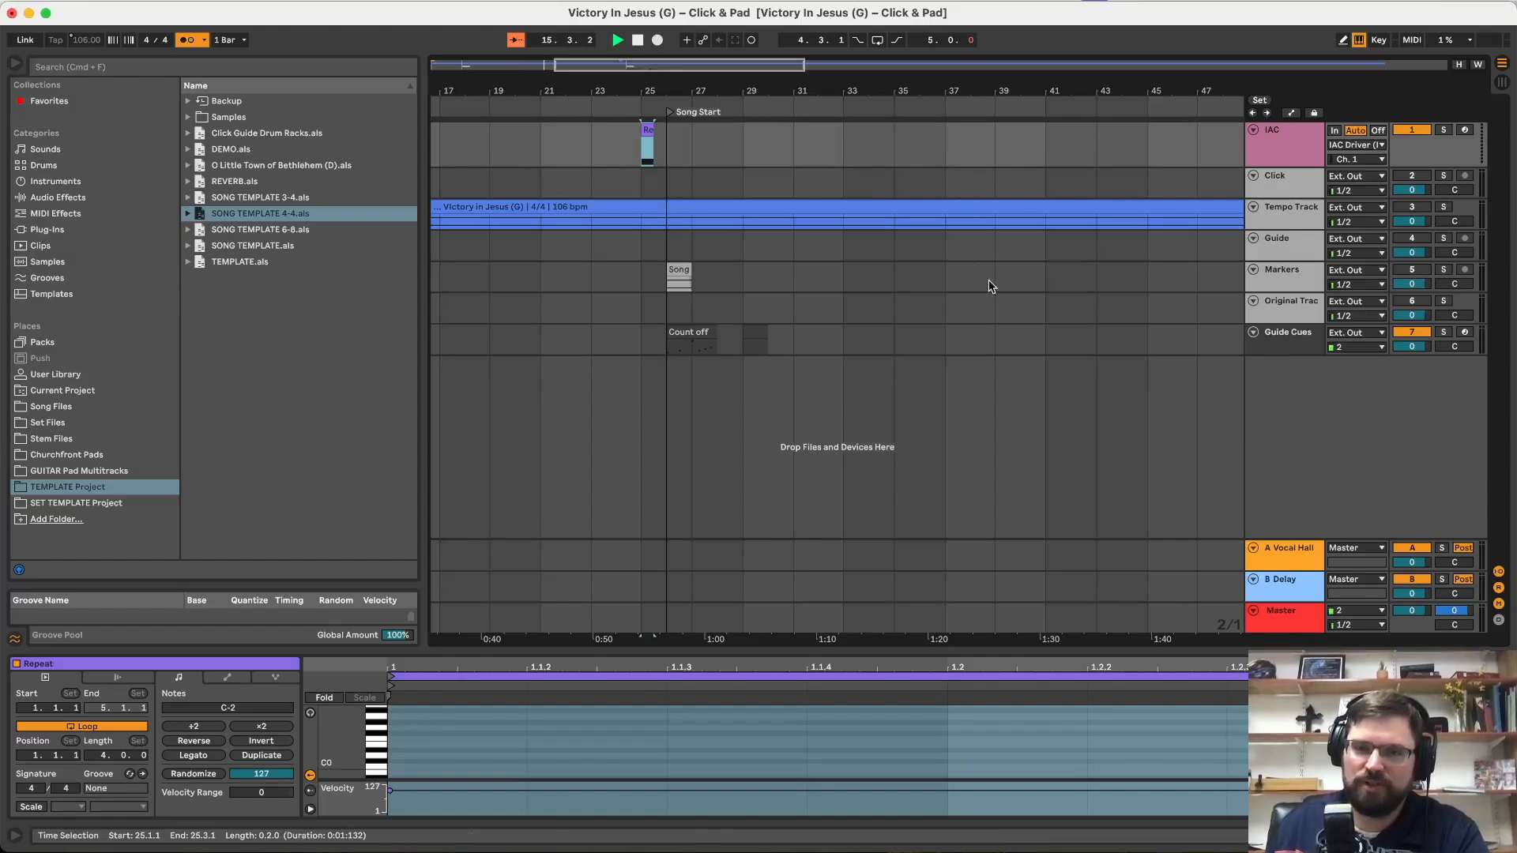
pyautogui.hscroll(-10, 988, 285)
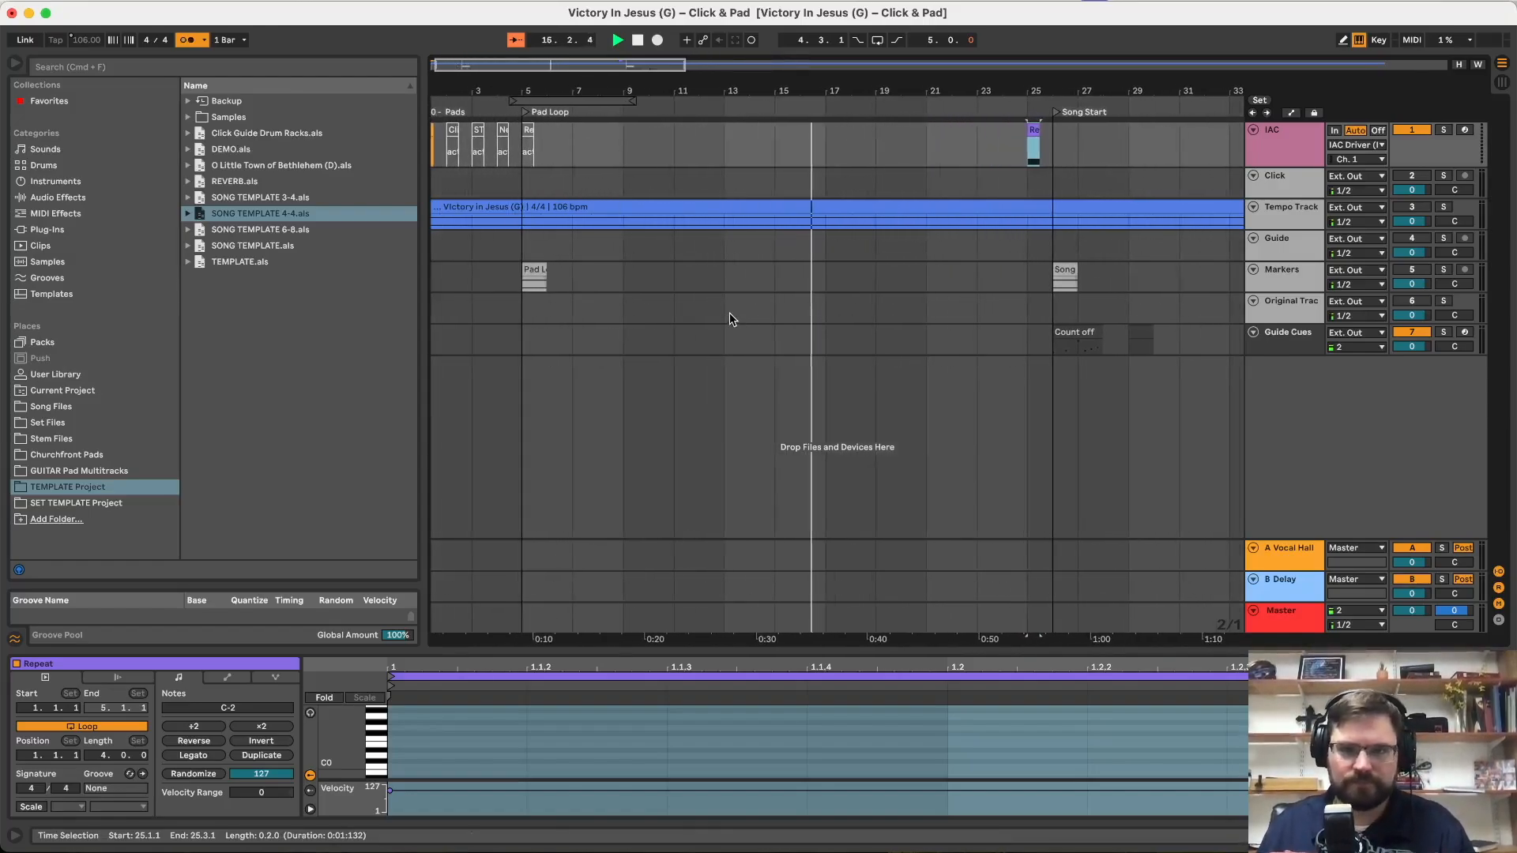
pyautogui.click(732, 319)
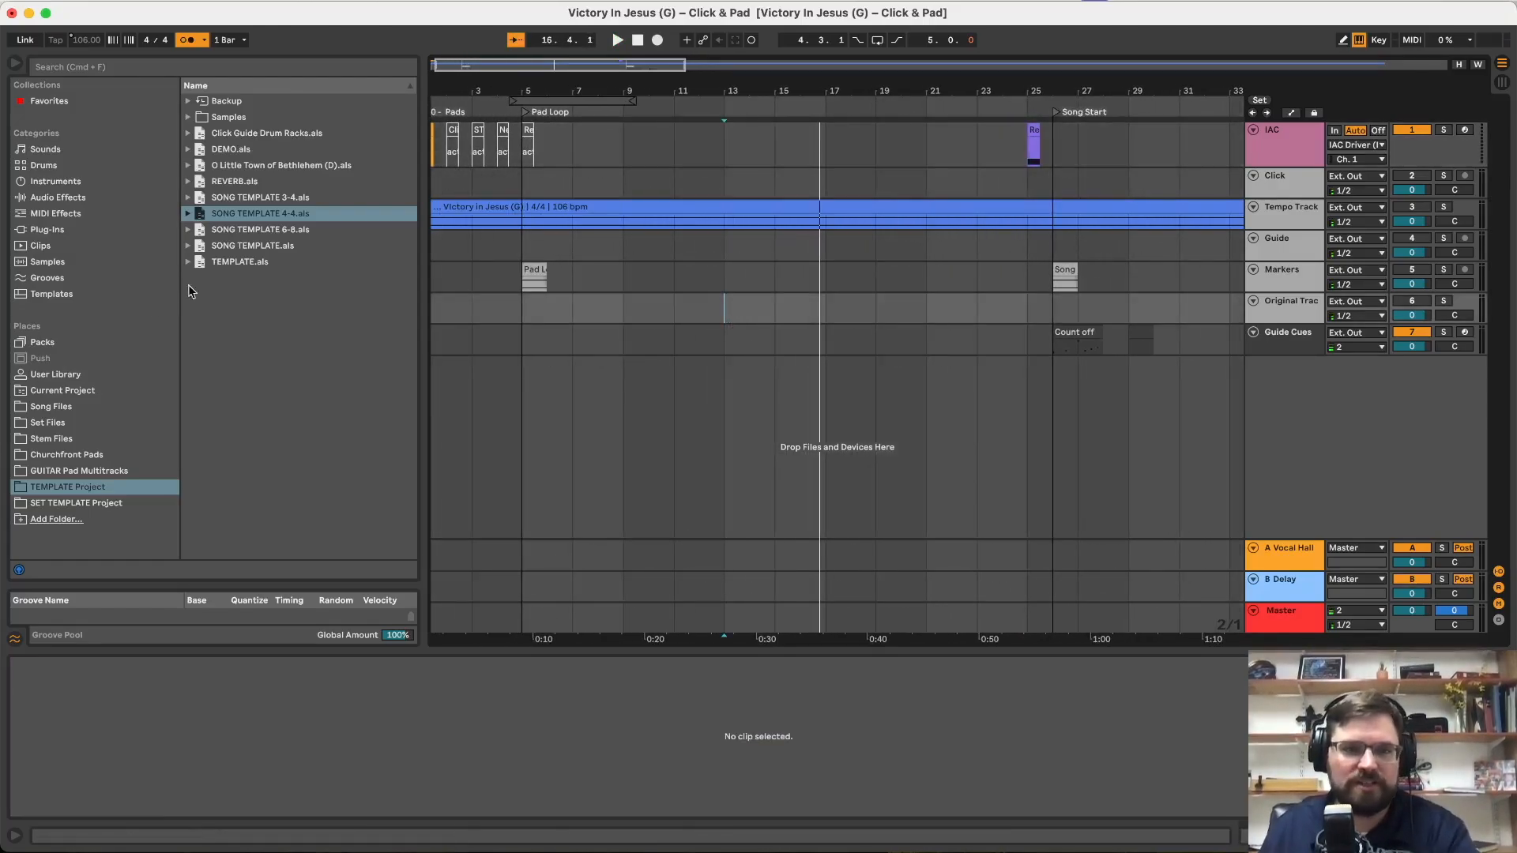
# Step: Add G - WARM - CHURCHFRONT PADS.mp3 from the Churchfront Pads folder to a new audio track, starting at bar 1
pyautogui.click(28, 457)
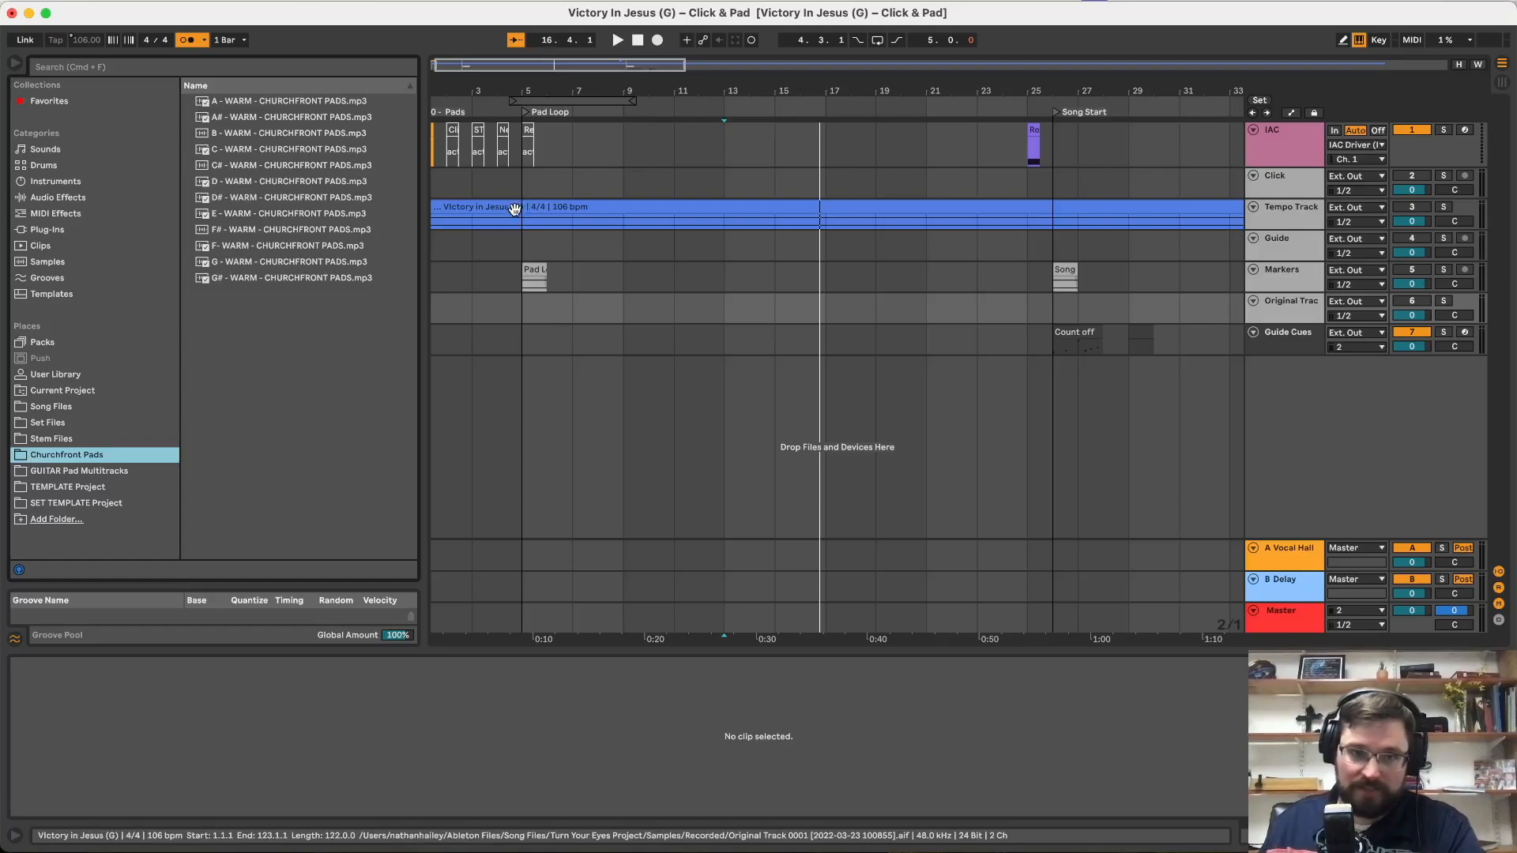
pyautogui.moveTo(243, 263); pyautogui.dragTo(251, 265)
pyautogui.moveTo(399, 280); pyautogui.dragTo(486, 381)
pyautogui.scroll(3, 491, 376)
pyautogui.hscroll(-1, 492, 376)
pyautogui.moveTo(518, 363); pyautogui.dragTo(512, 371)
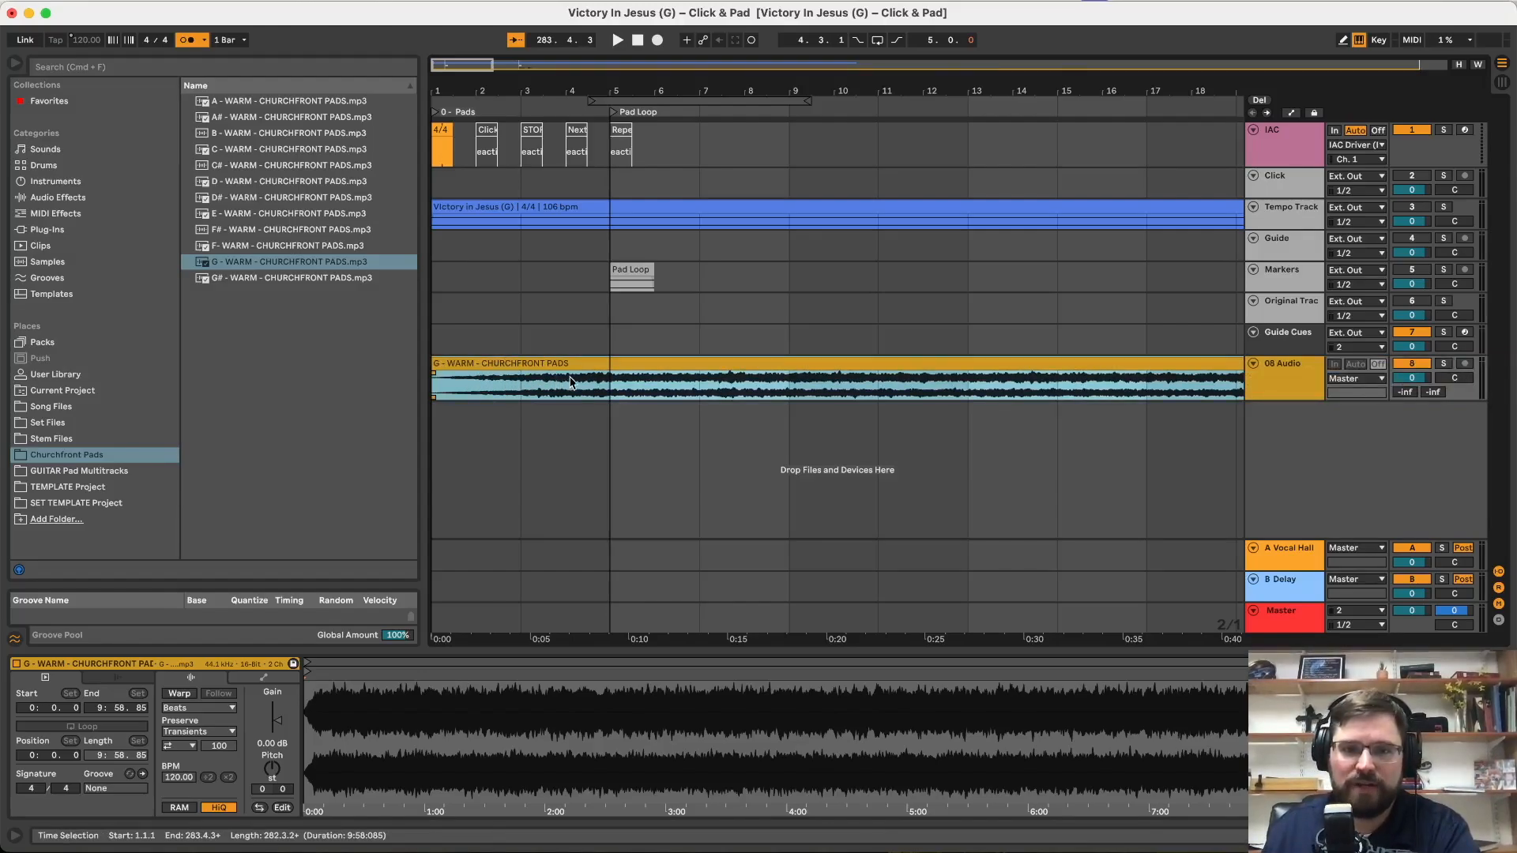
pyautogui.click(622, 267)
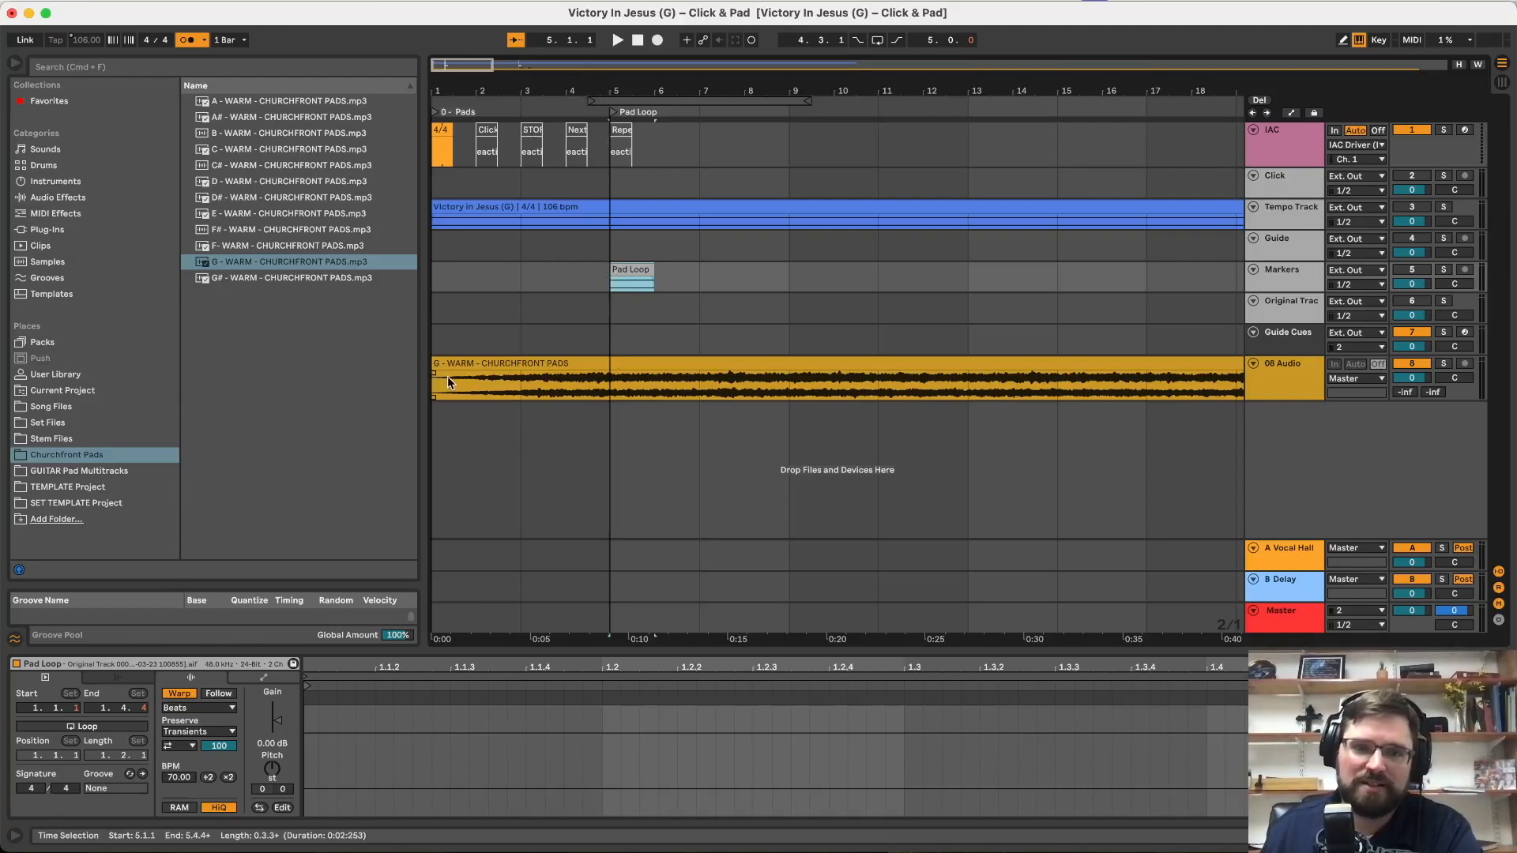
pyautogui.hscroll(5, 675, 374)
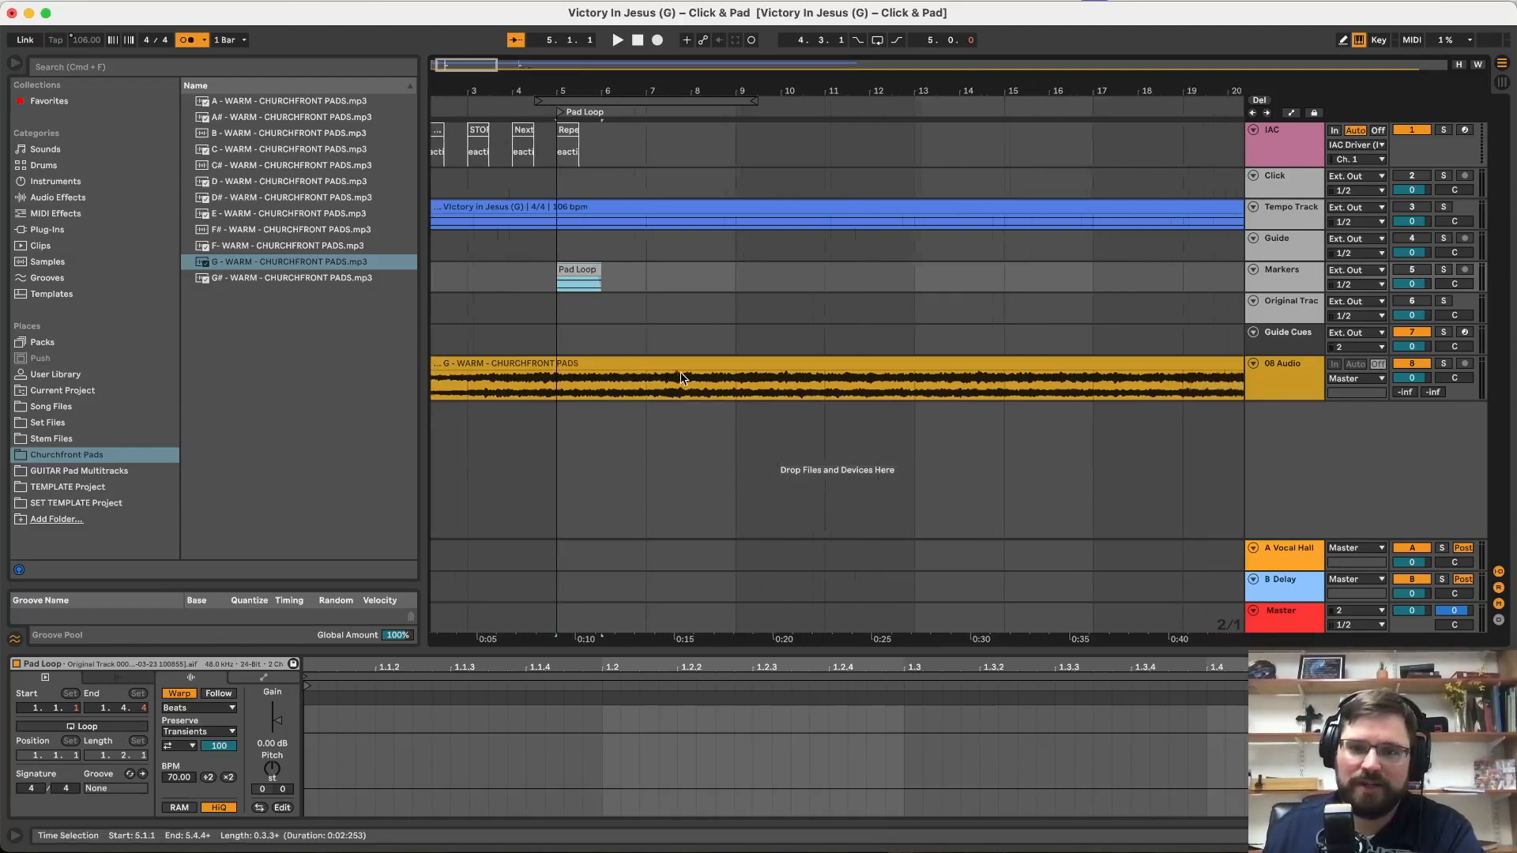
pyautogui.hscroll(-5, 681, 377)
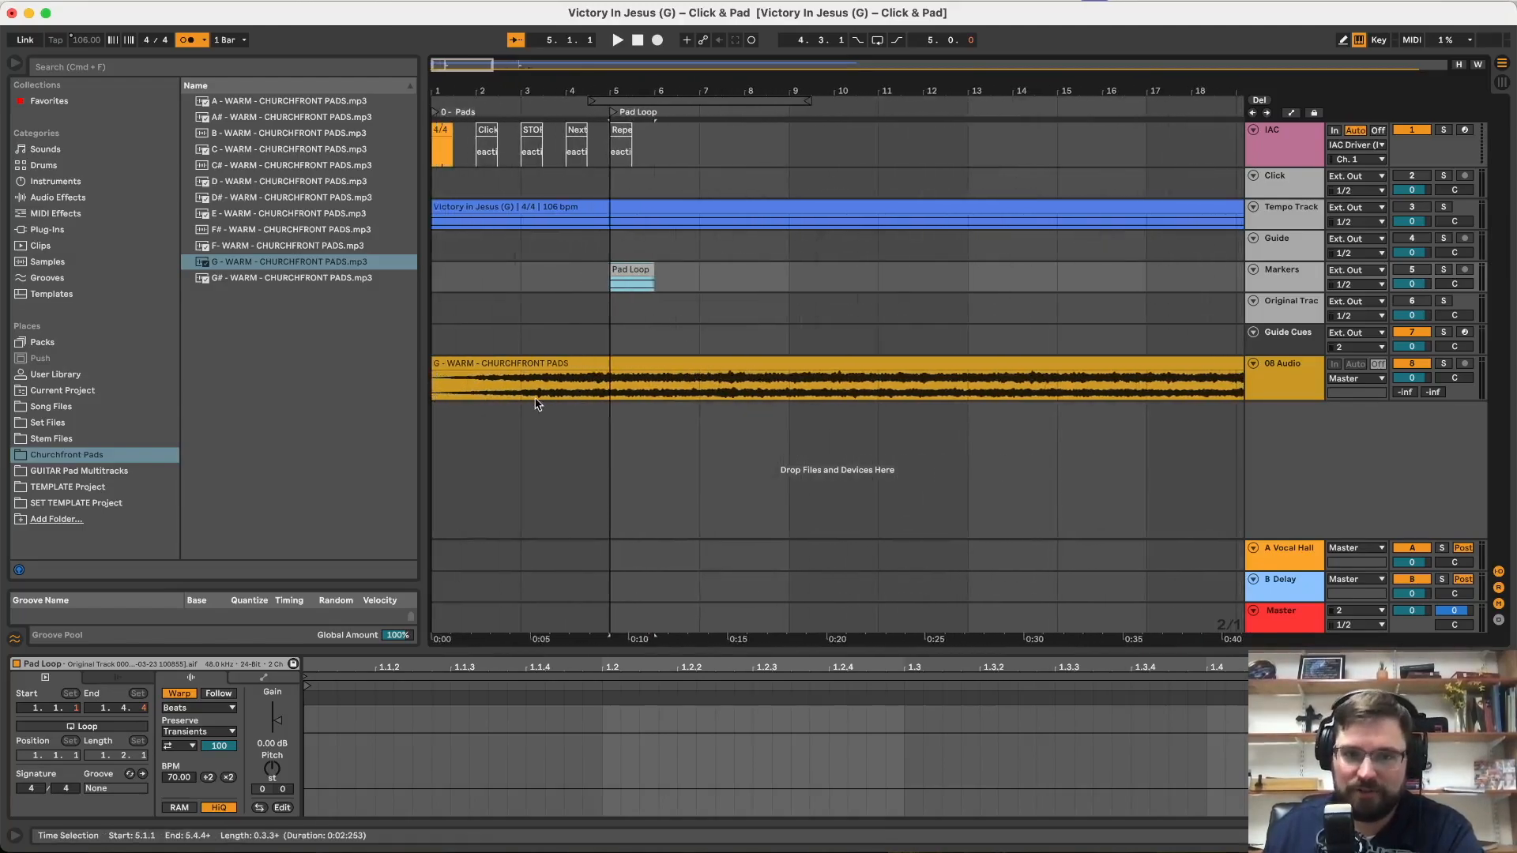
pyautogui.click(446, 284)
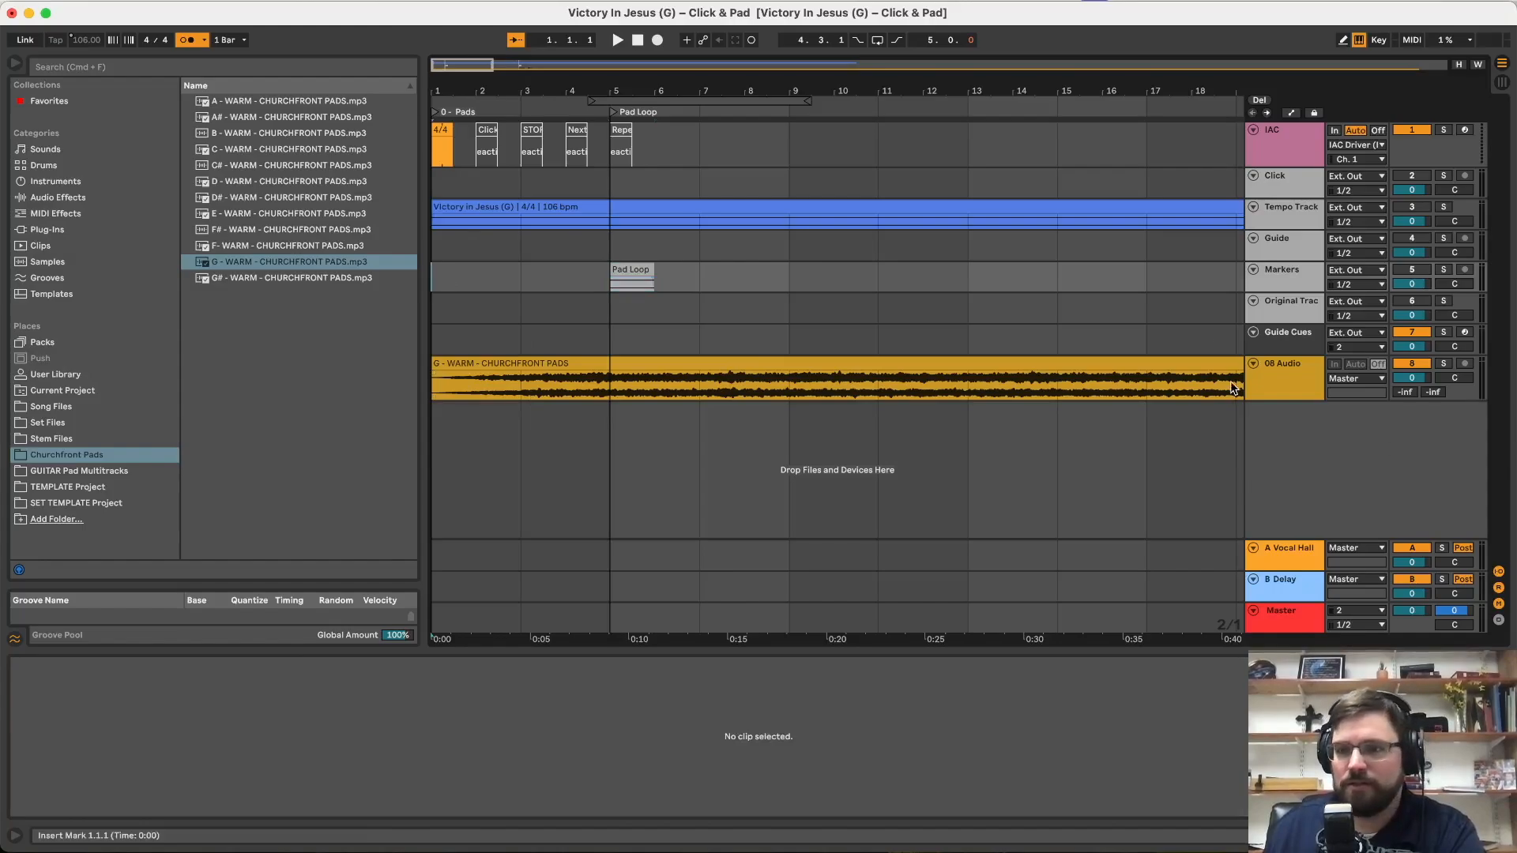
# Step: Rename the new pad audio track after the song, Victory in Jesus, and set its volume to -25 dB
pyautogui.click(1282, 393)
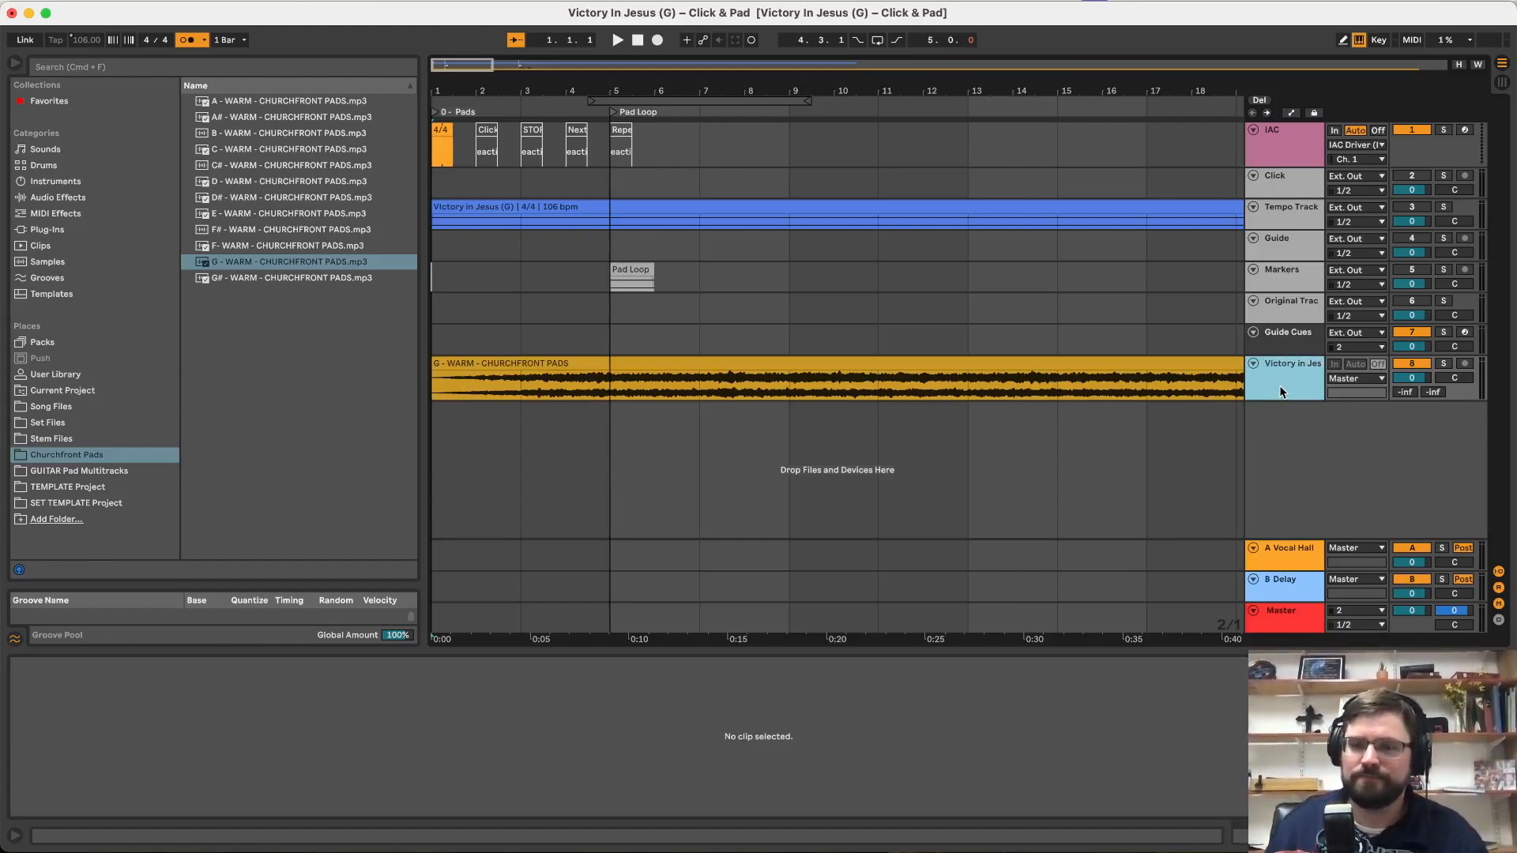
pyautogui.click(1022, 359)
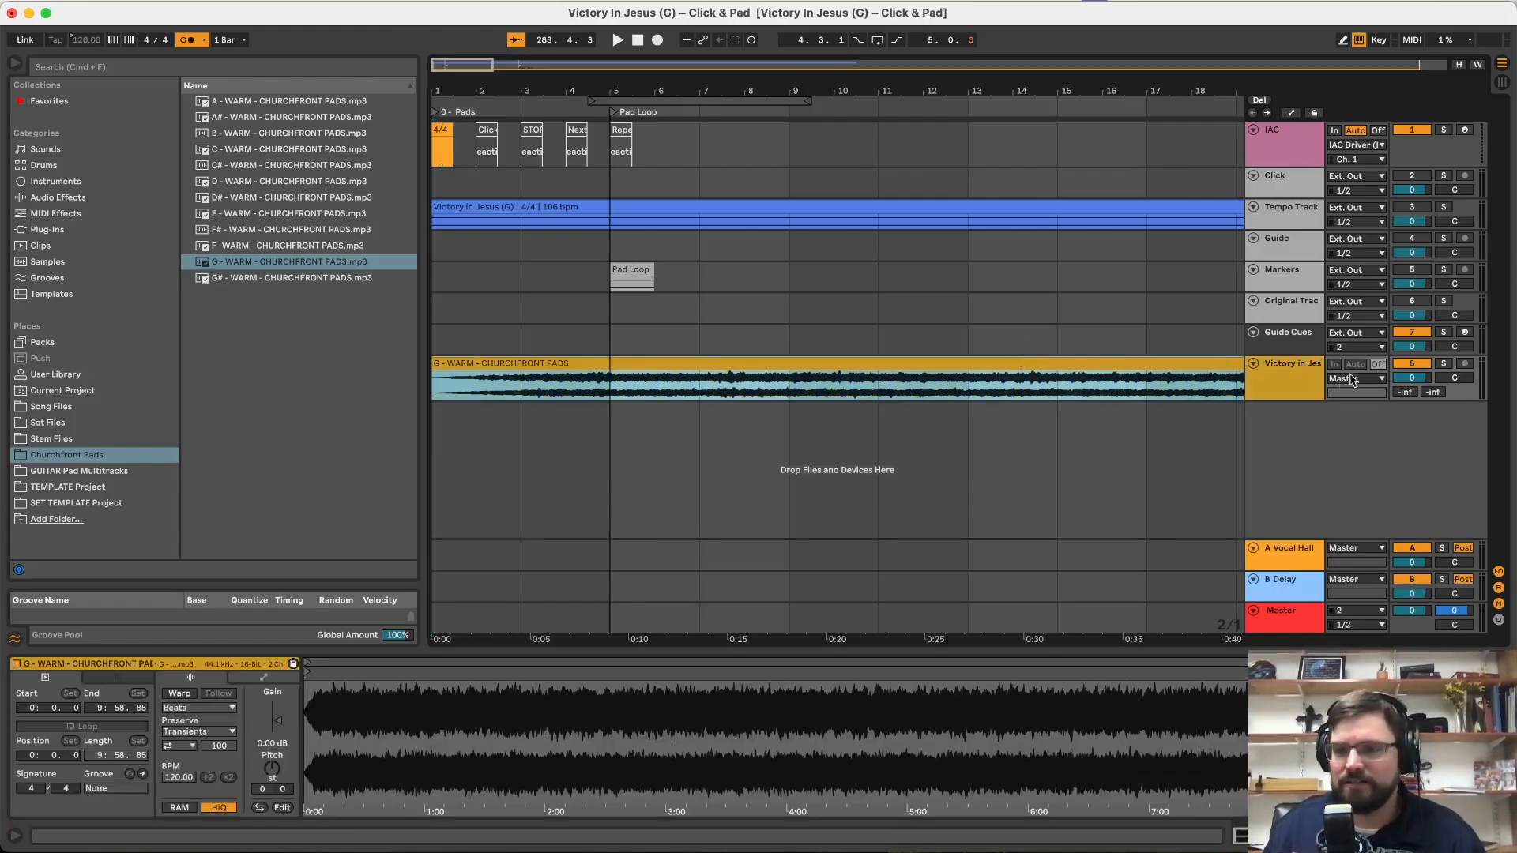
pyautogui.click(1426, 380)
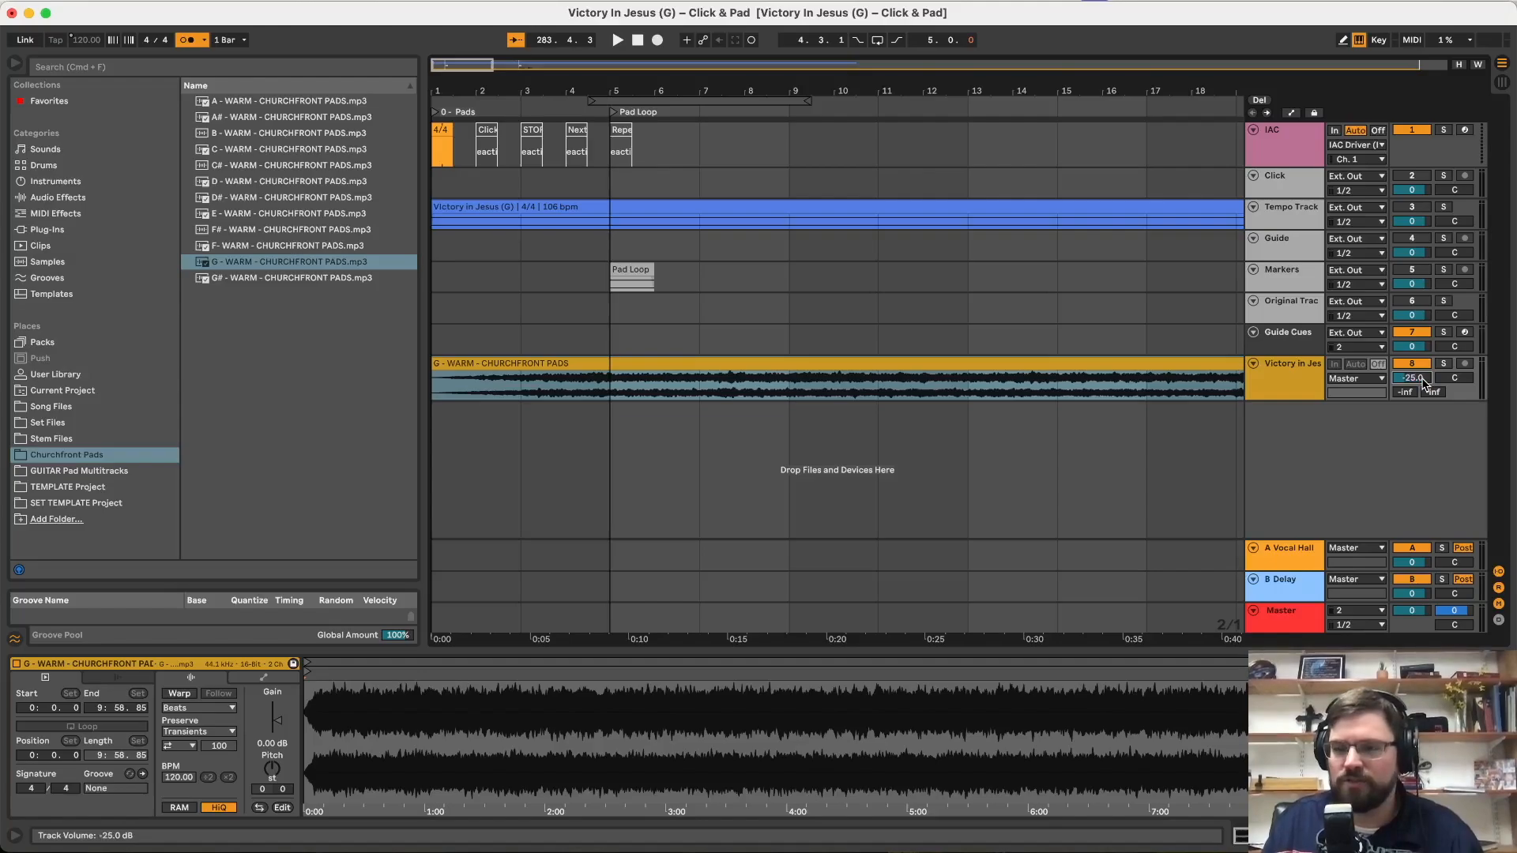
pyautogui.click(1310, 391)
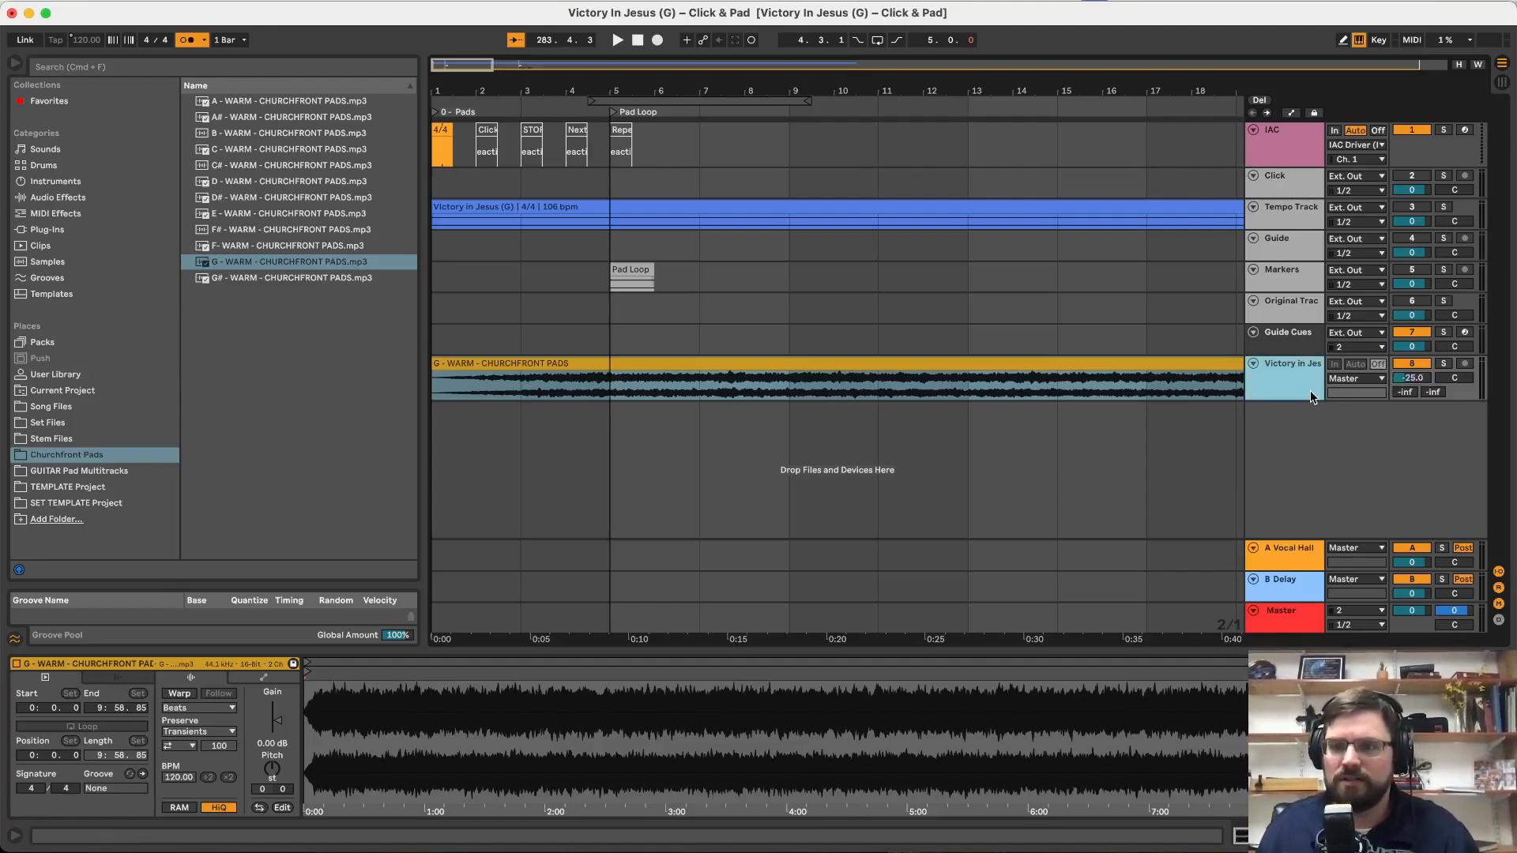
# Step: Play the arrangement from bar 1 and listen to the pad from its fade-in into the Pad Loop section
pyautogui.click(444, 264)
pyautogui.press('space')
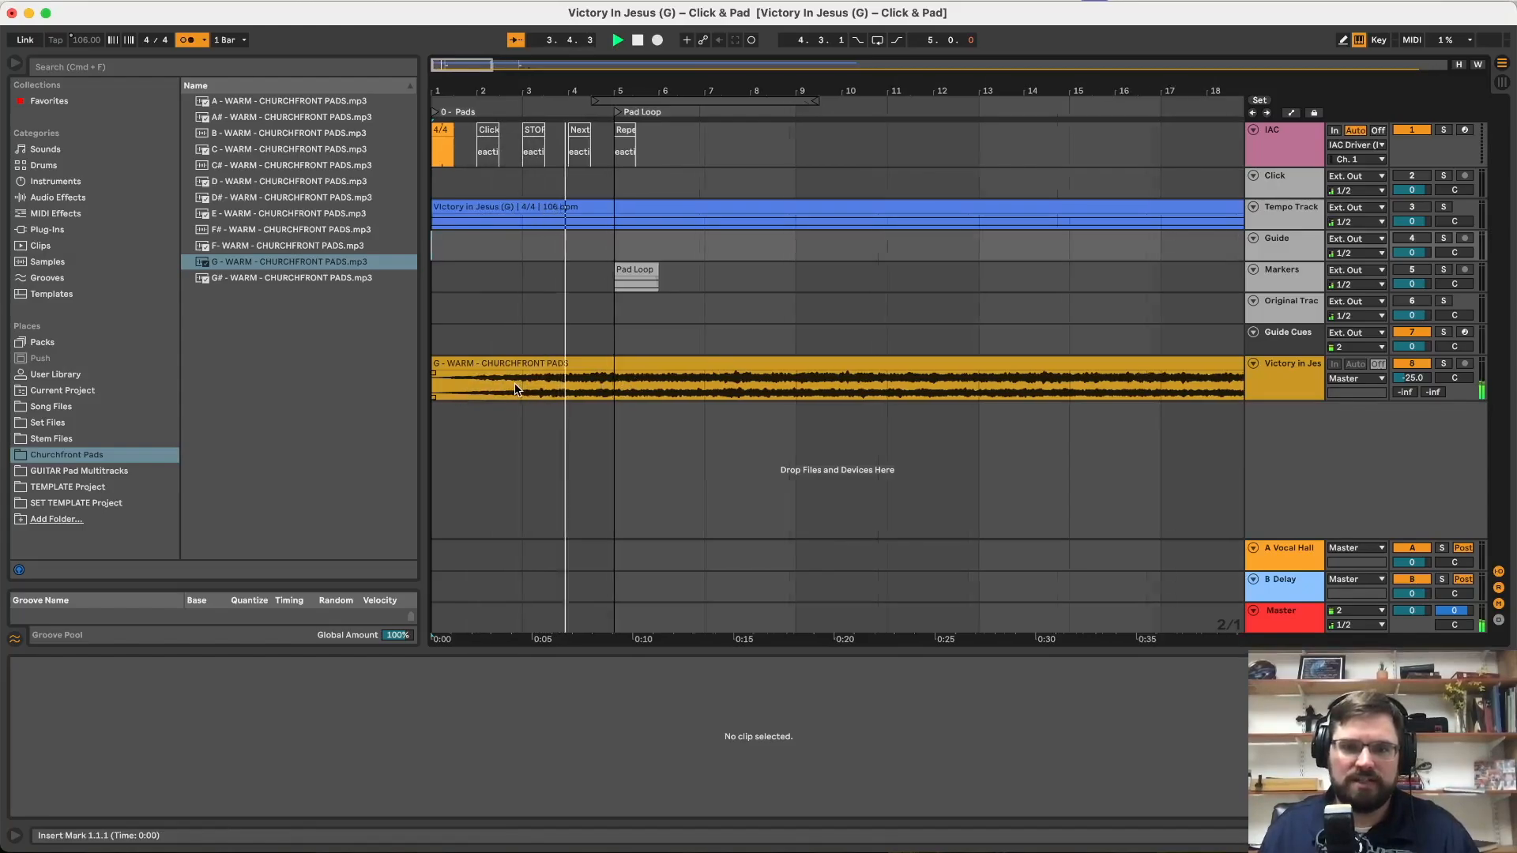
pyautogui.press('+')
pyautogui.press('+')
pyautogui.press('+')
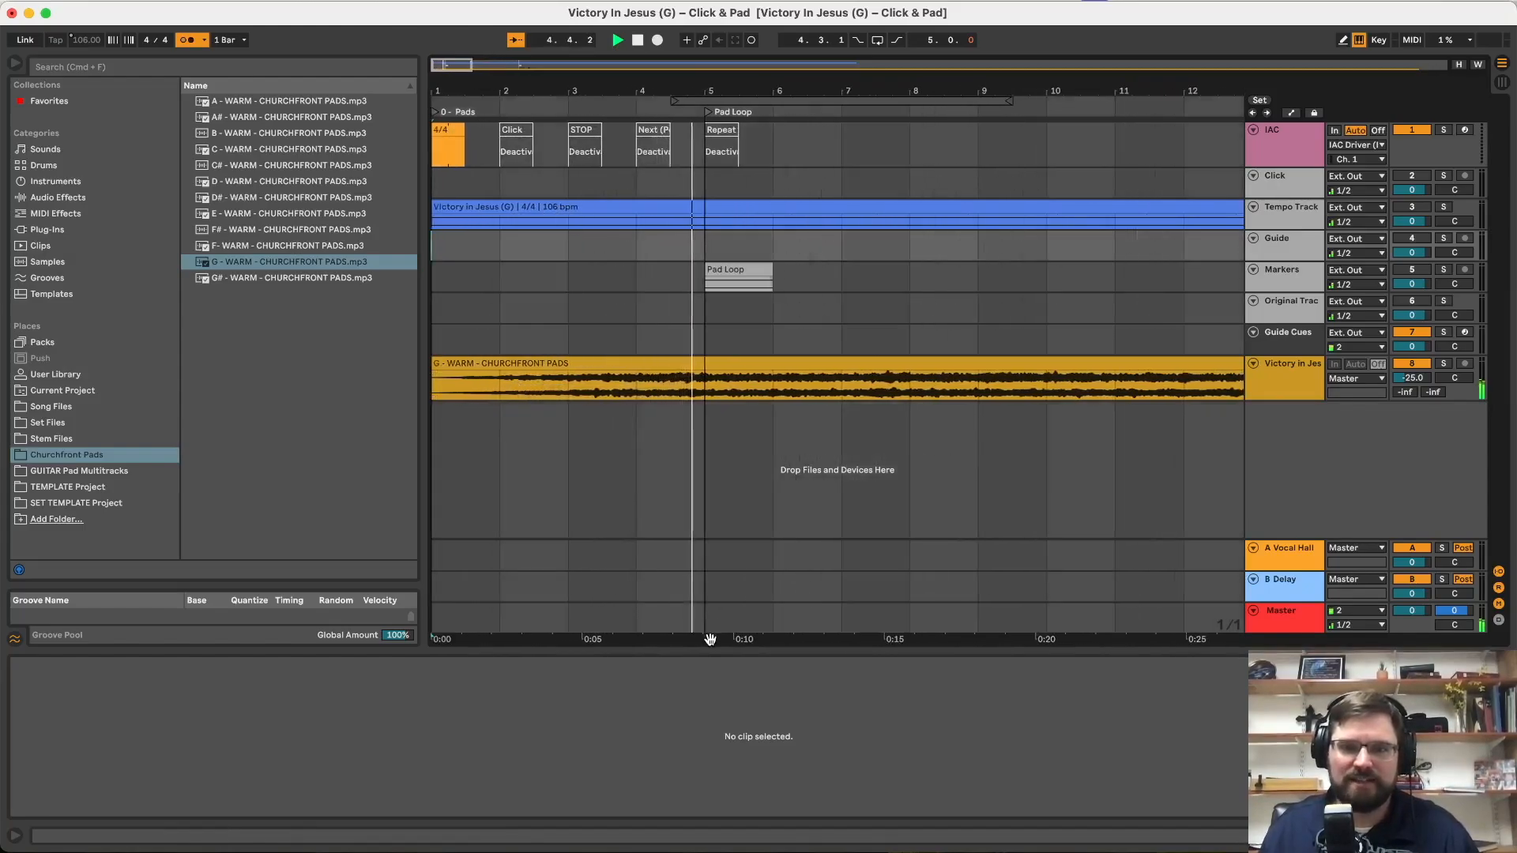
pyautogui.press('-')
pyautogui.press('-')
pyautogui.press('-')
pyautogui.press('-')
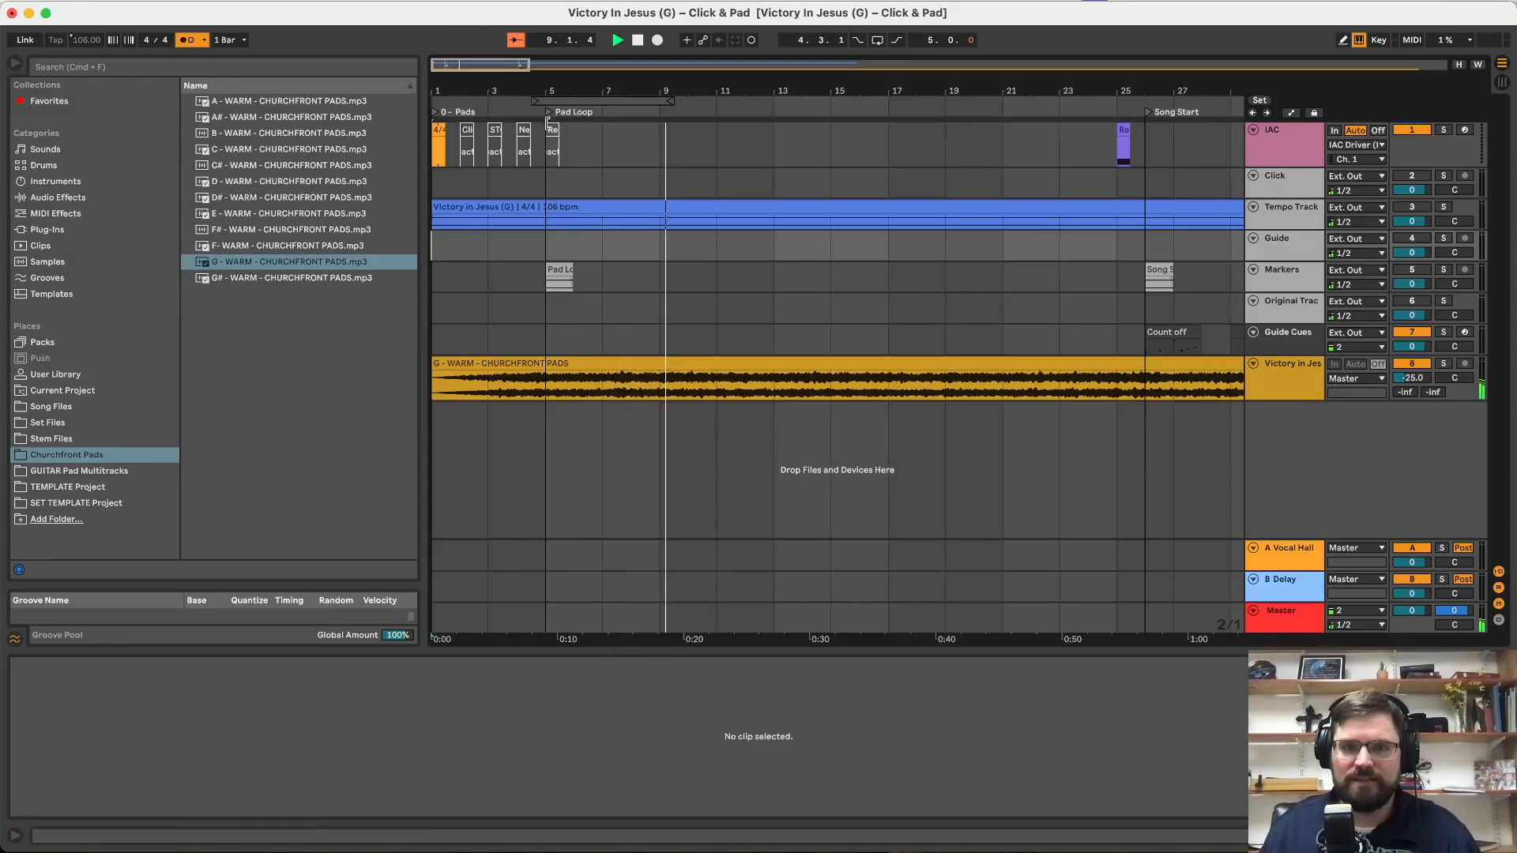
# Step: Check during playback how the Repeat clip at bar 25 on the IAC track loops the song back to Pad Loop
pyautogui.click(1123, 131)
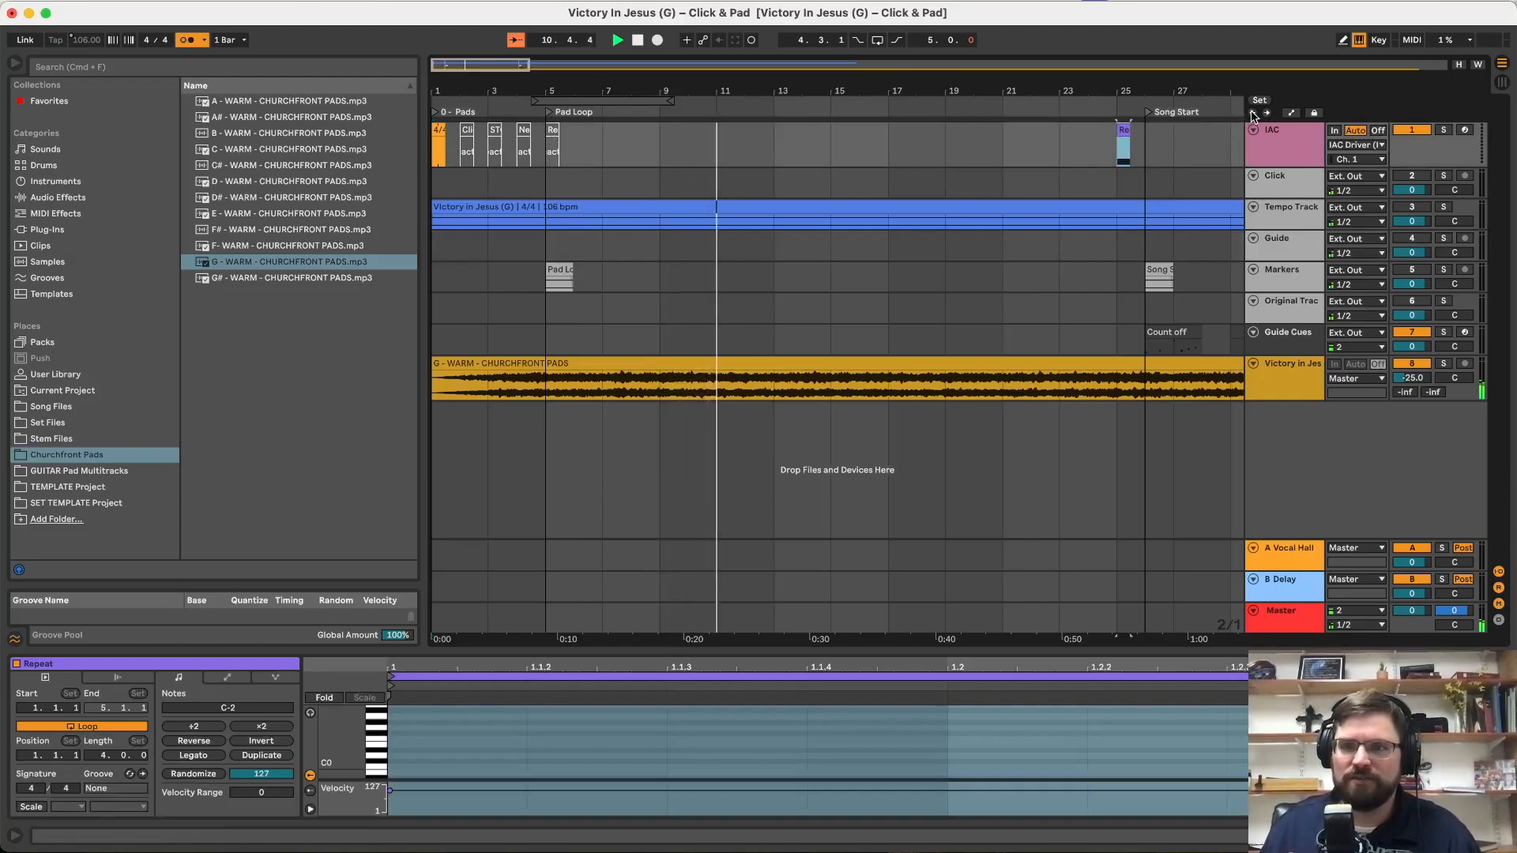
pyautogui.scroll(3, 1084, 172)
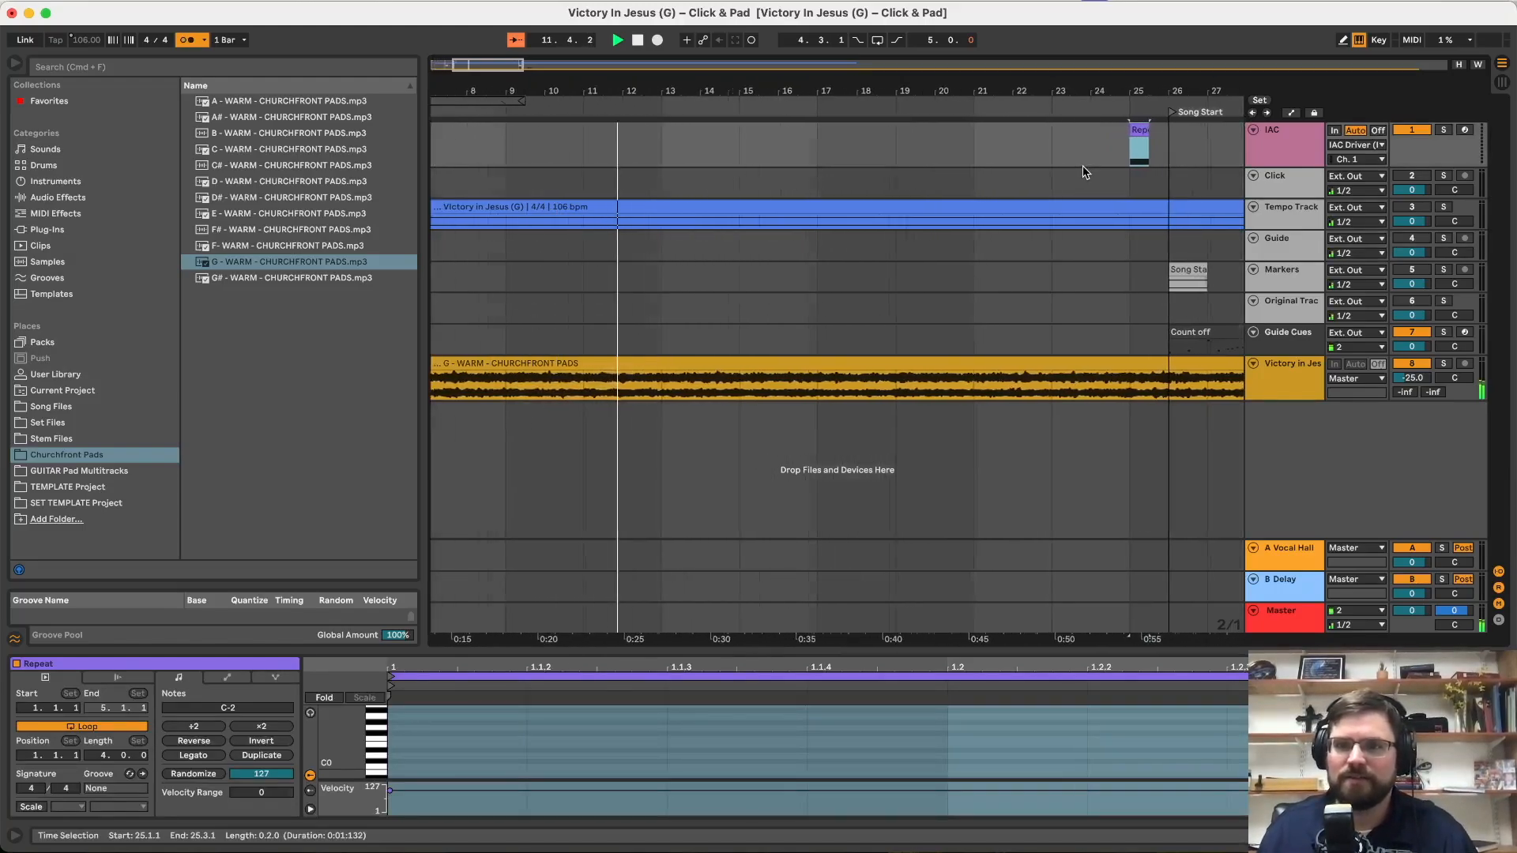
pyautogui.scroll(2, 1084, 173)
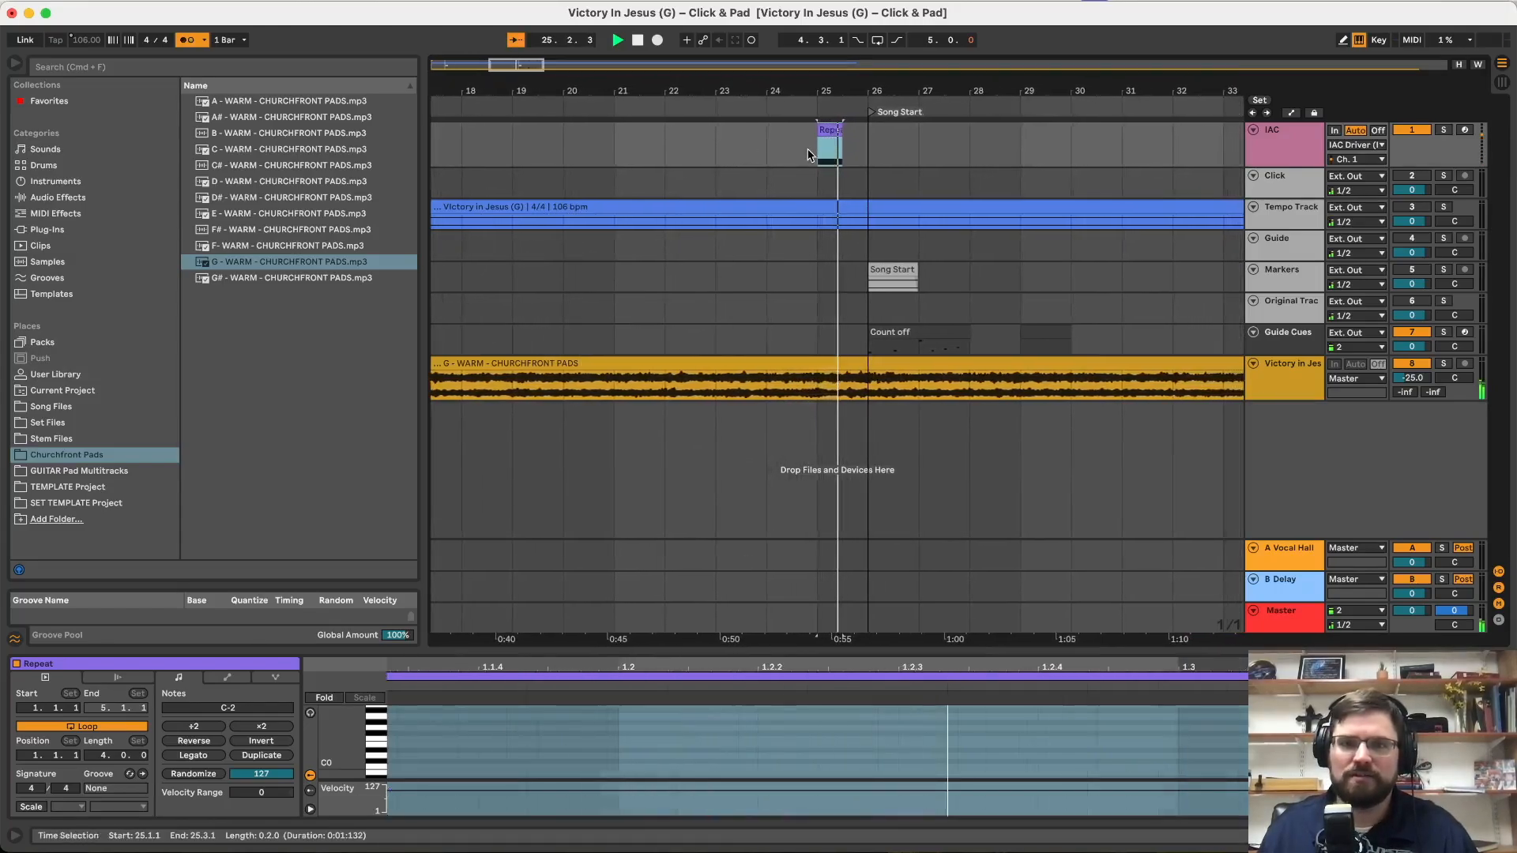
pyautogui.scroll(-5, 811, 155)
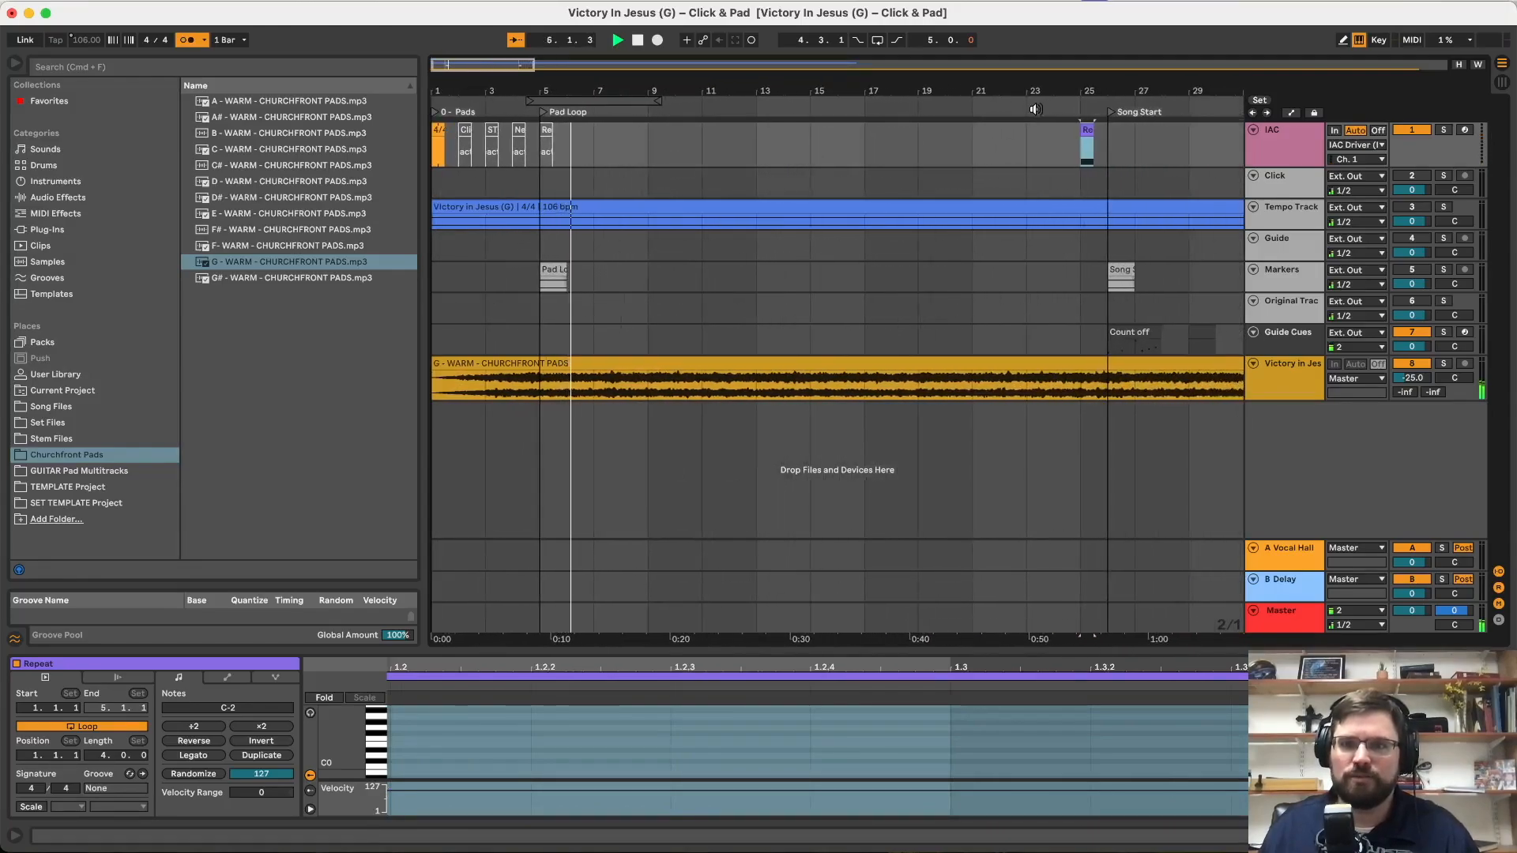
pyautogui.click(1035, 109)
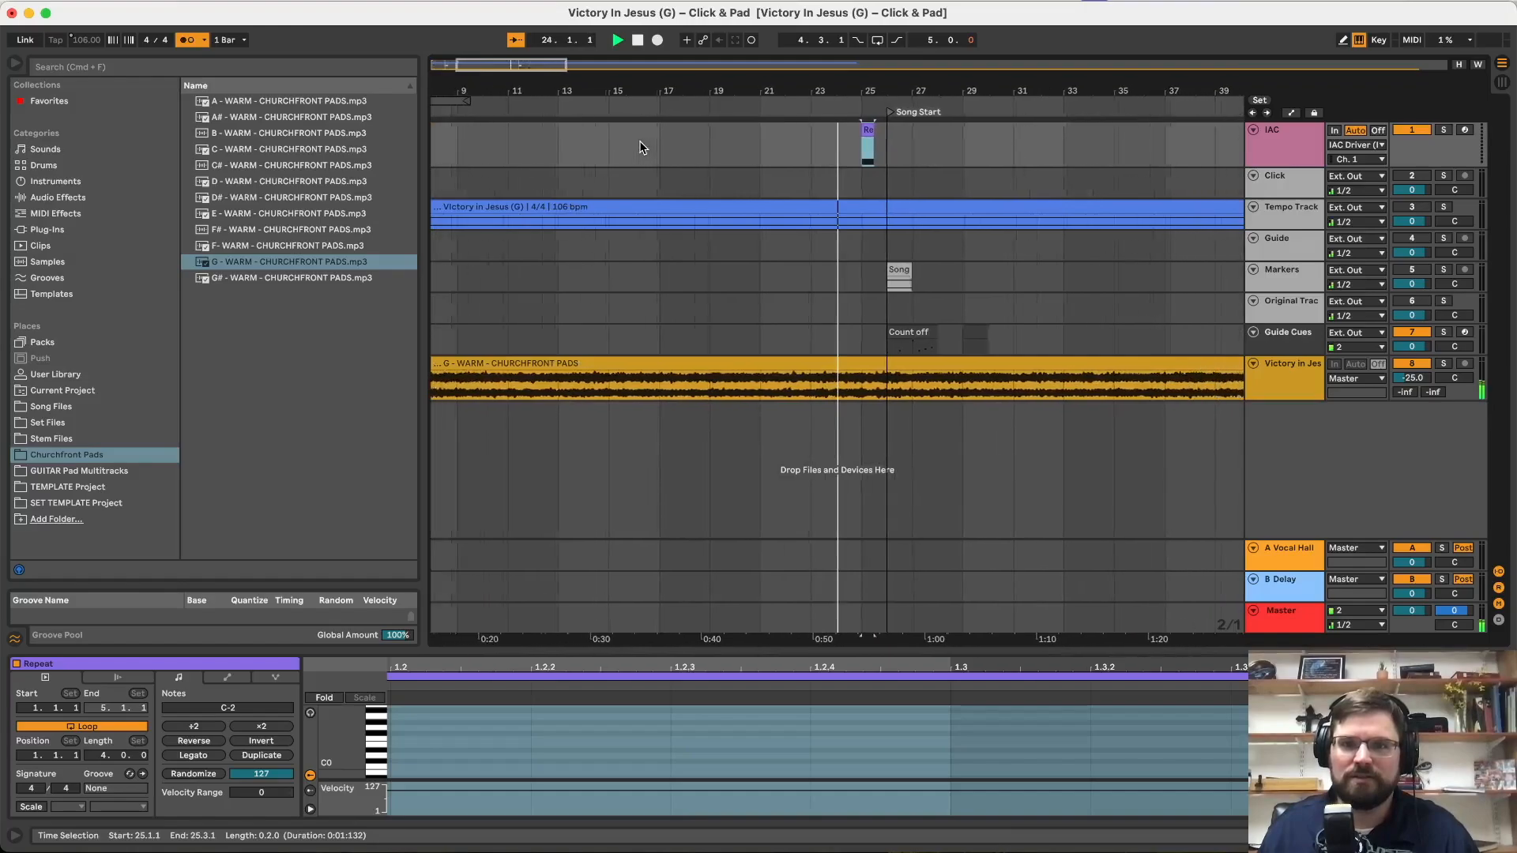
pyautogui.scroll(-8, 640, 147)
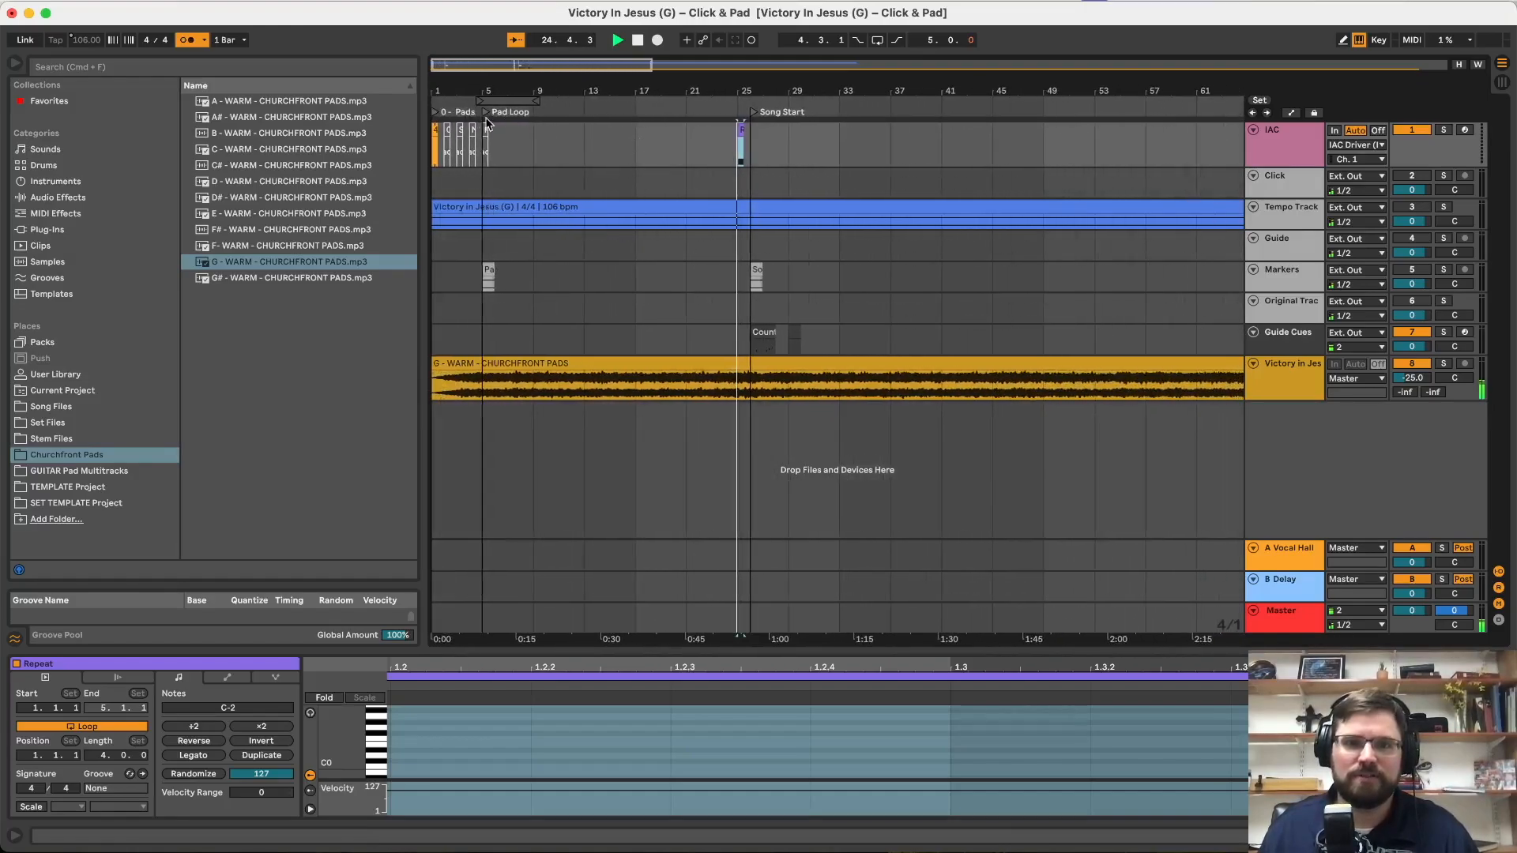
pyautogui.click(489, 117)
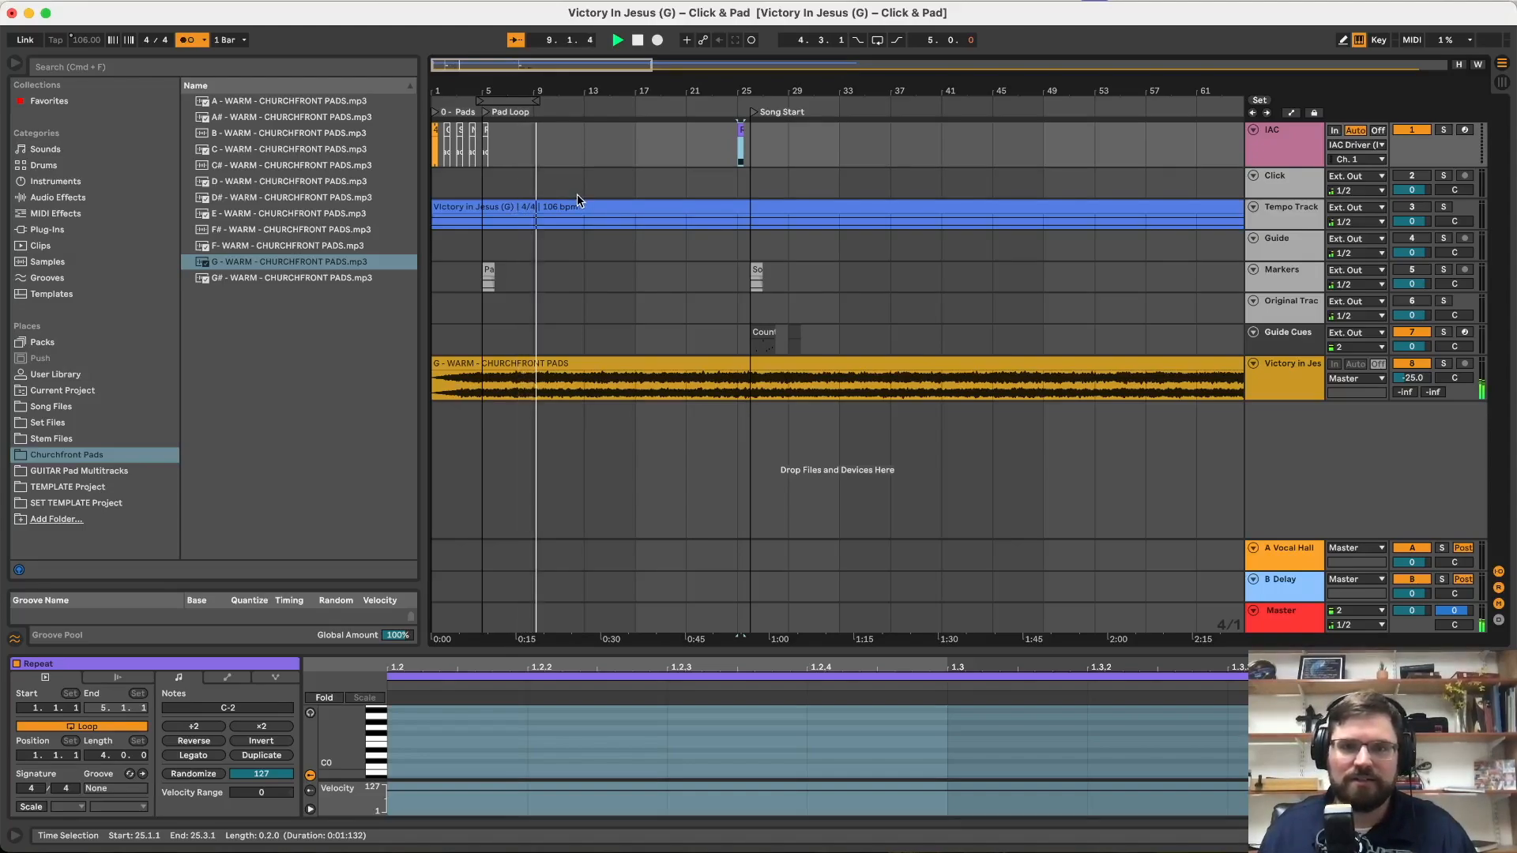
# Step: Jump playback to the Song Start locator, listen to the count-off up to bar 30, and stop playback
pyautogui.scroll(5, 578, 200)
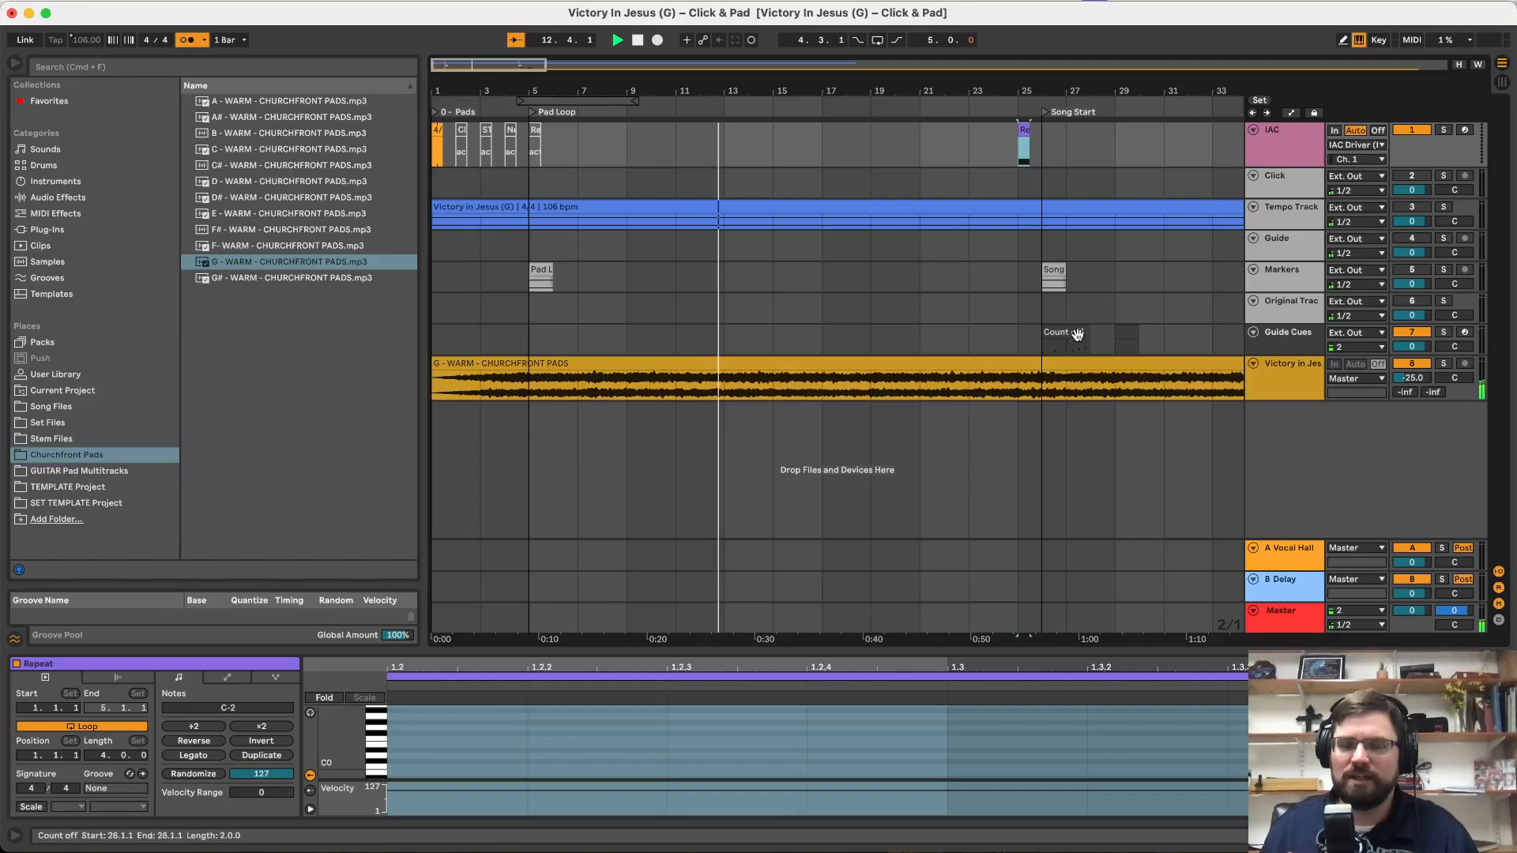
pyautogui.click(1268, 115)
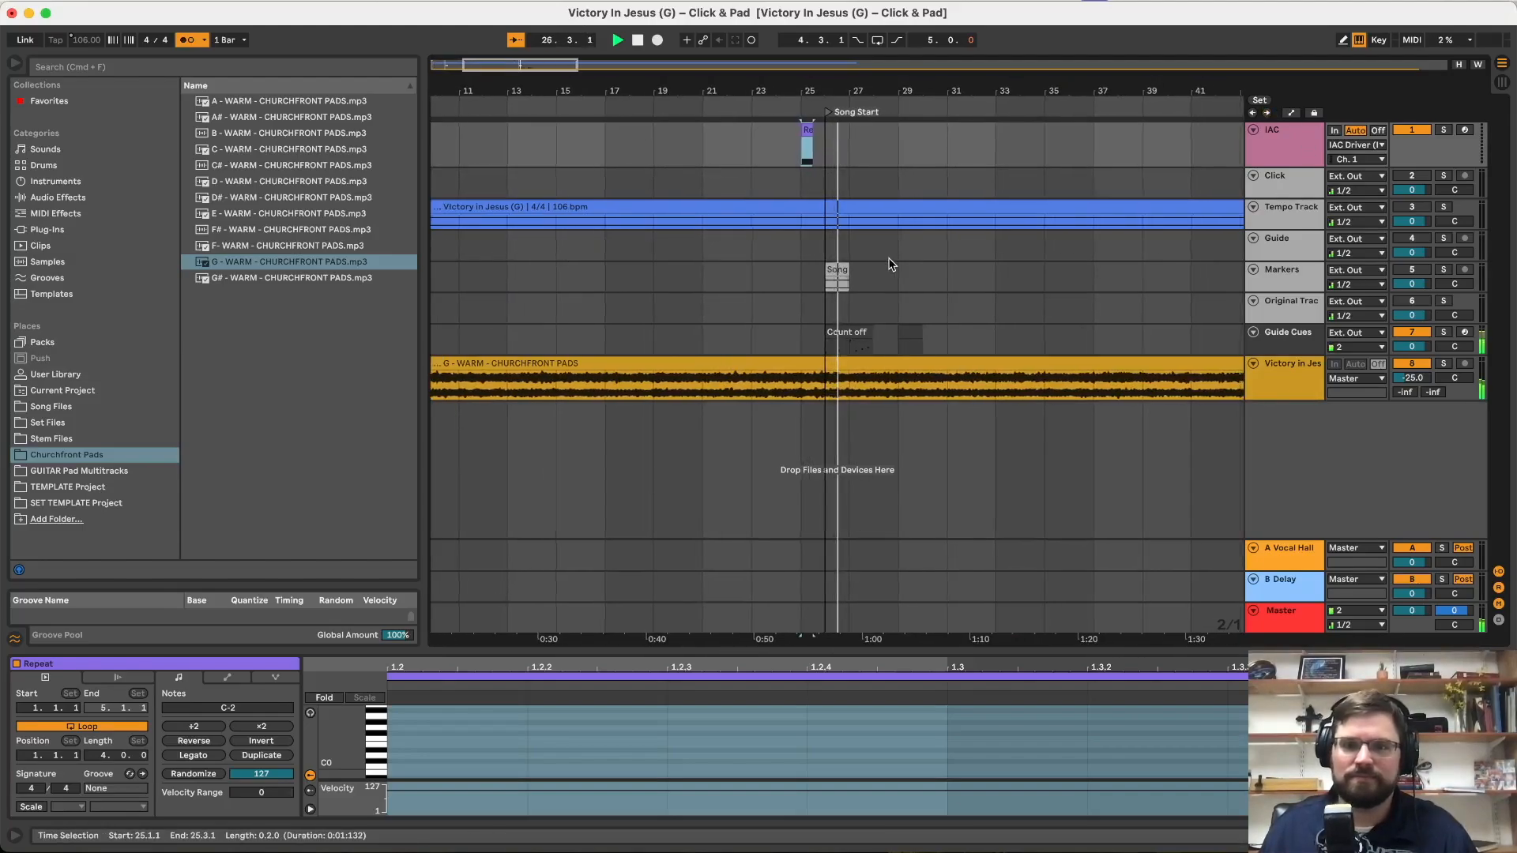
pyautogui.scroll(5, 888, 265)
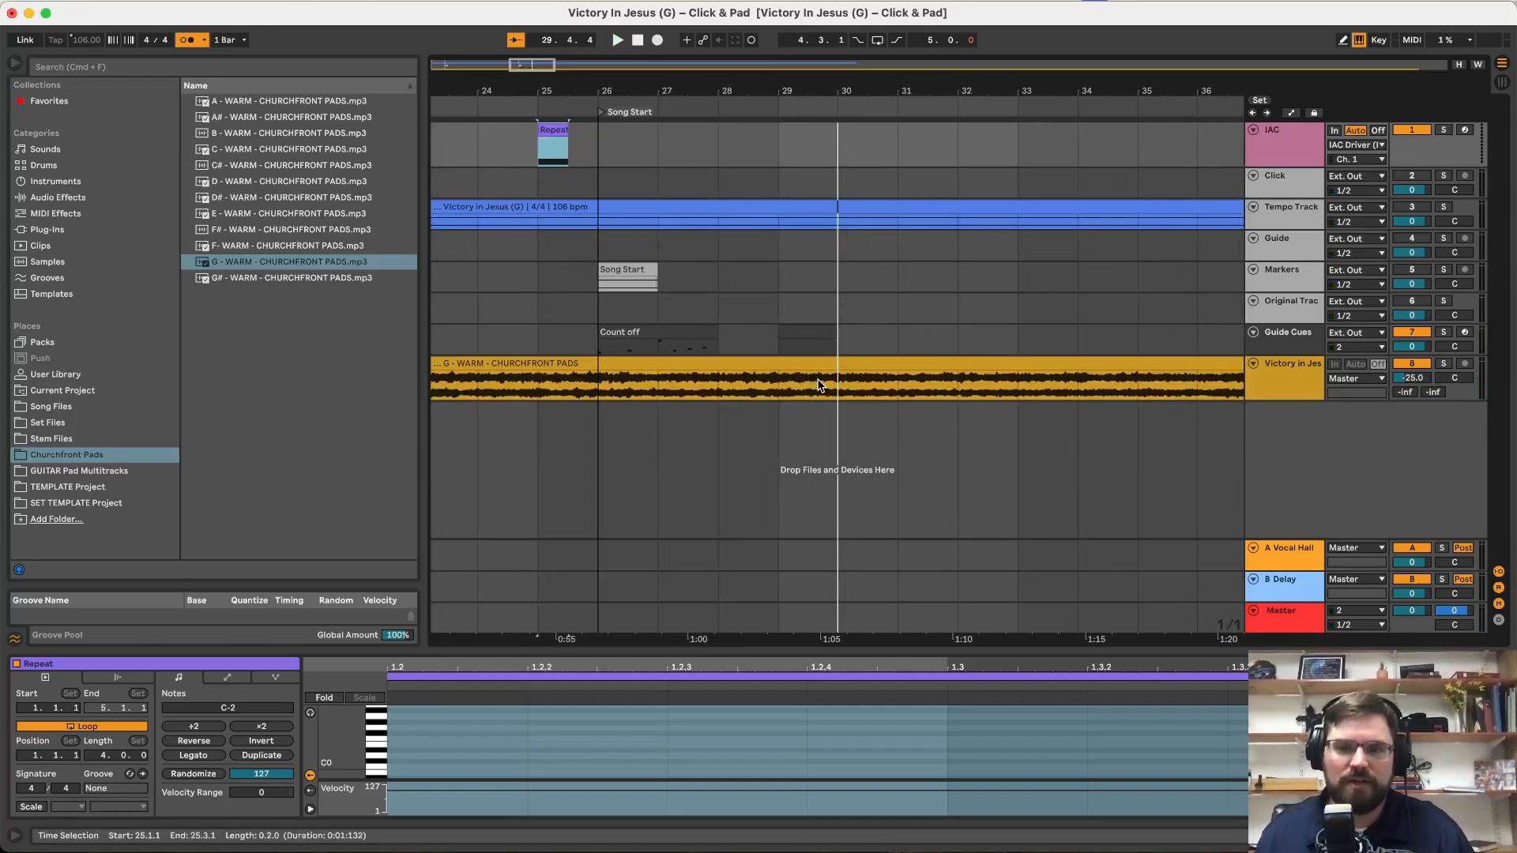
# Step: Delete everything in the G warm pad clip after bar 30
pyautogui.moveTo(839, 388); pyautogui.dragTo(997, 384)
pyautogui.press('Delete')
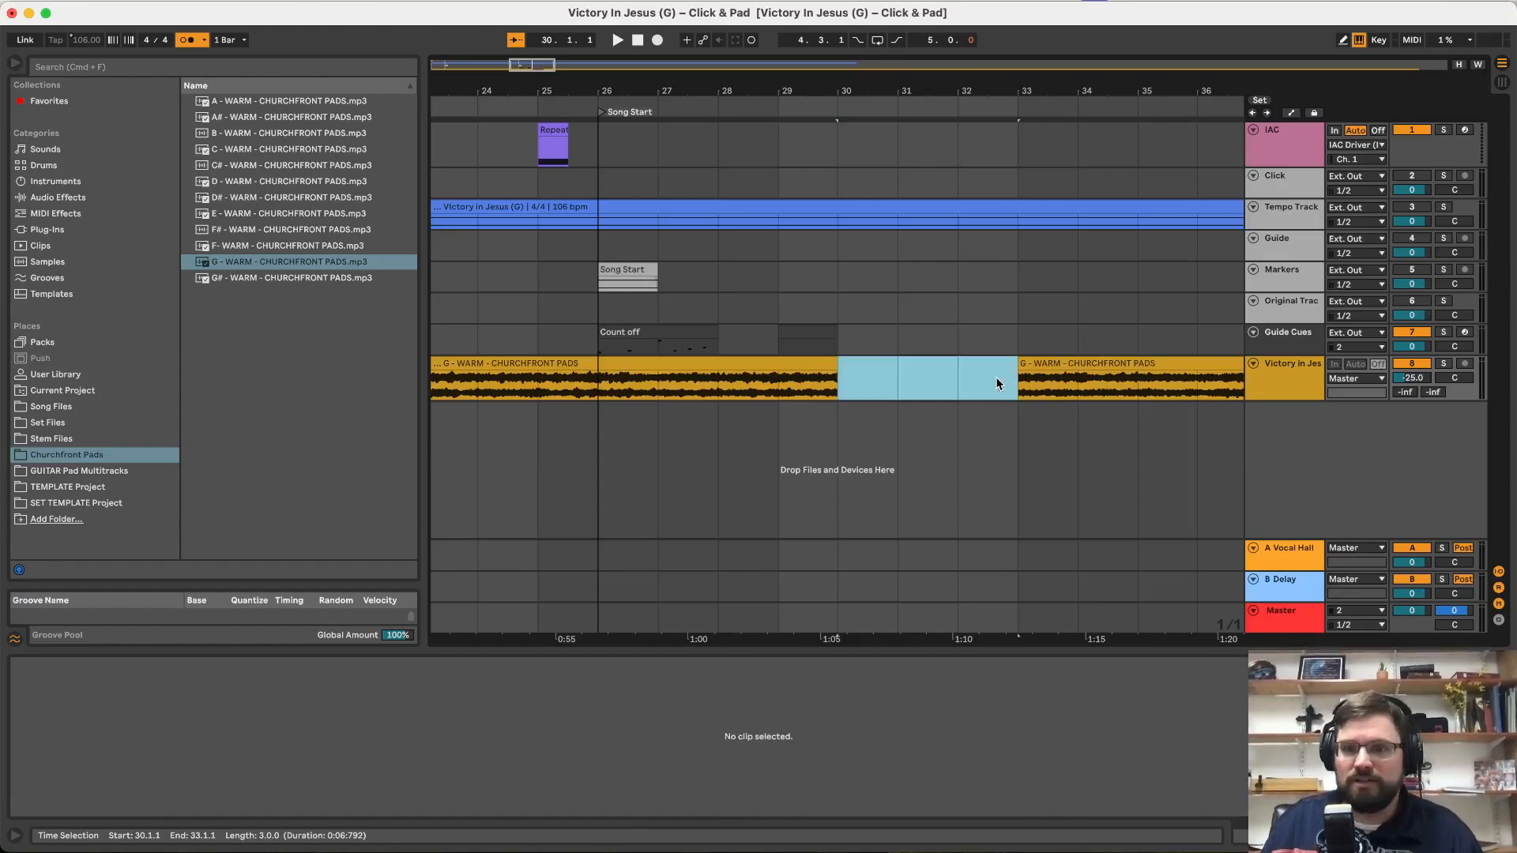
pyautogui.click(1090, 365)
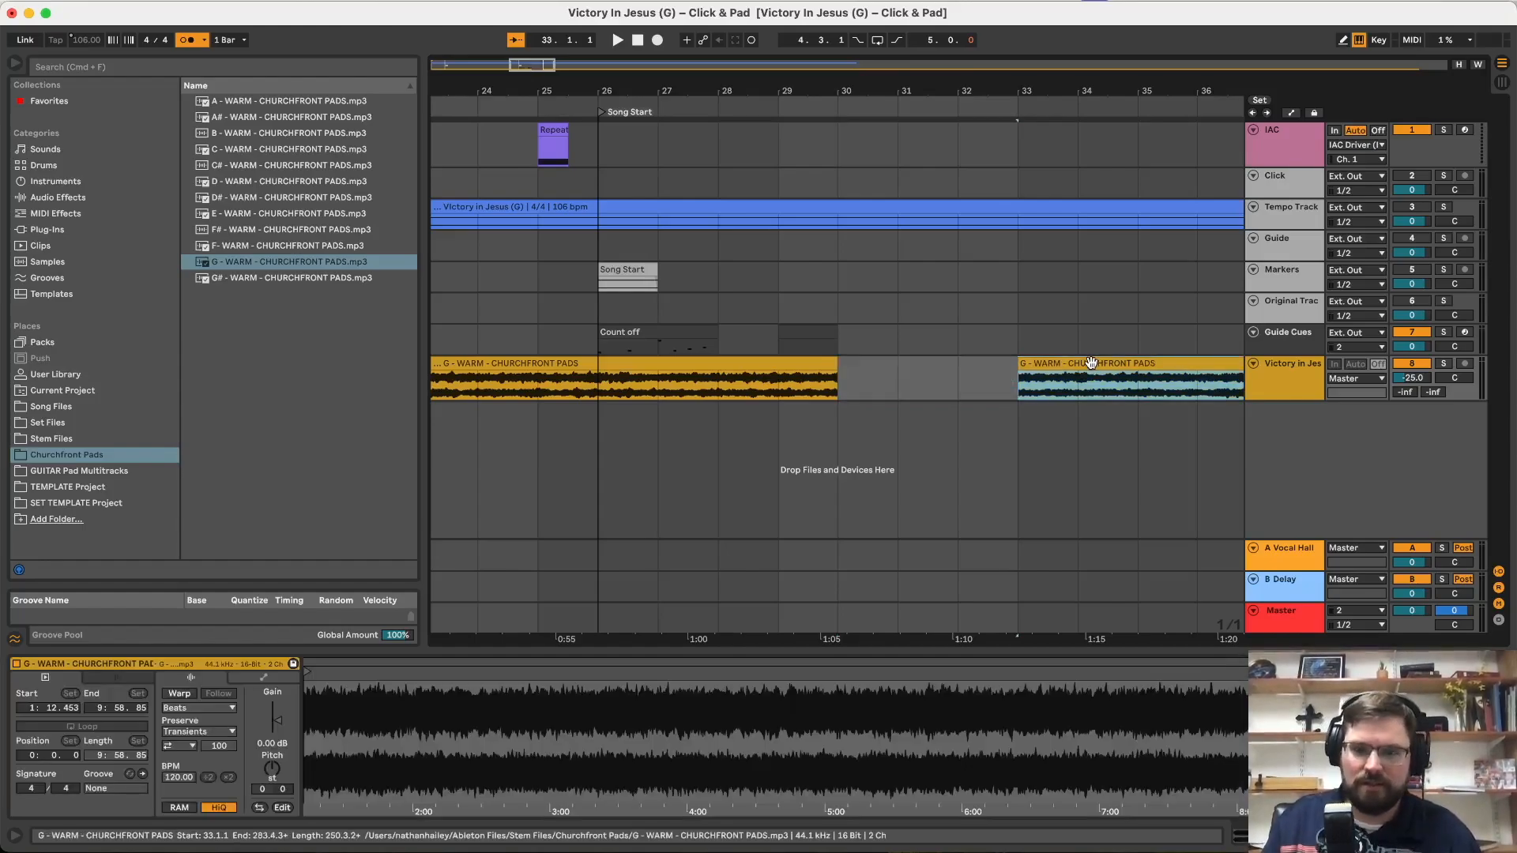
pyautogui.press('Delete')
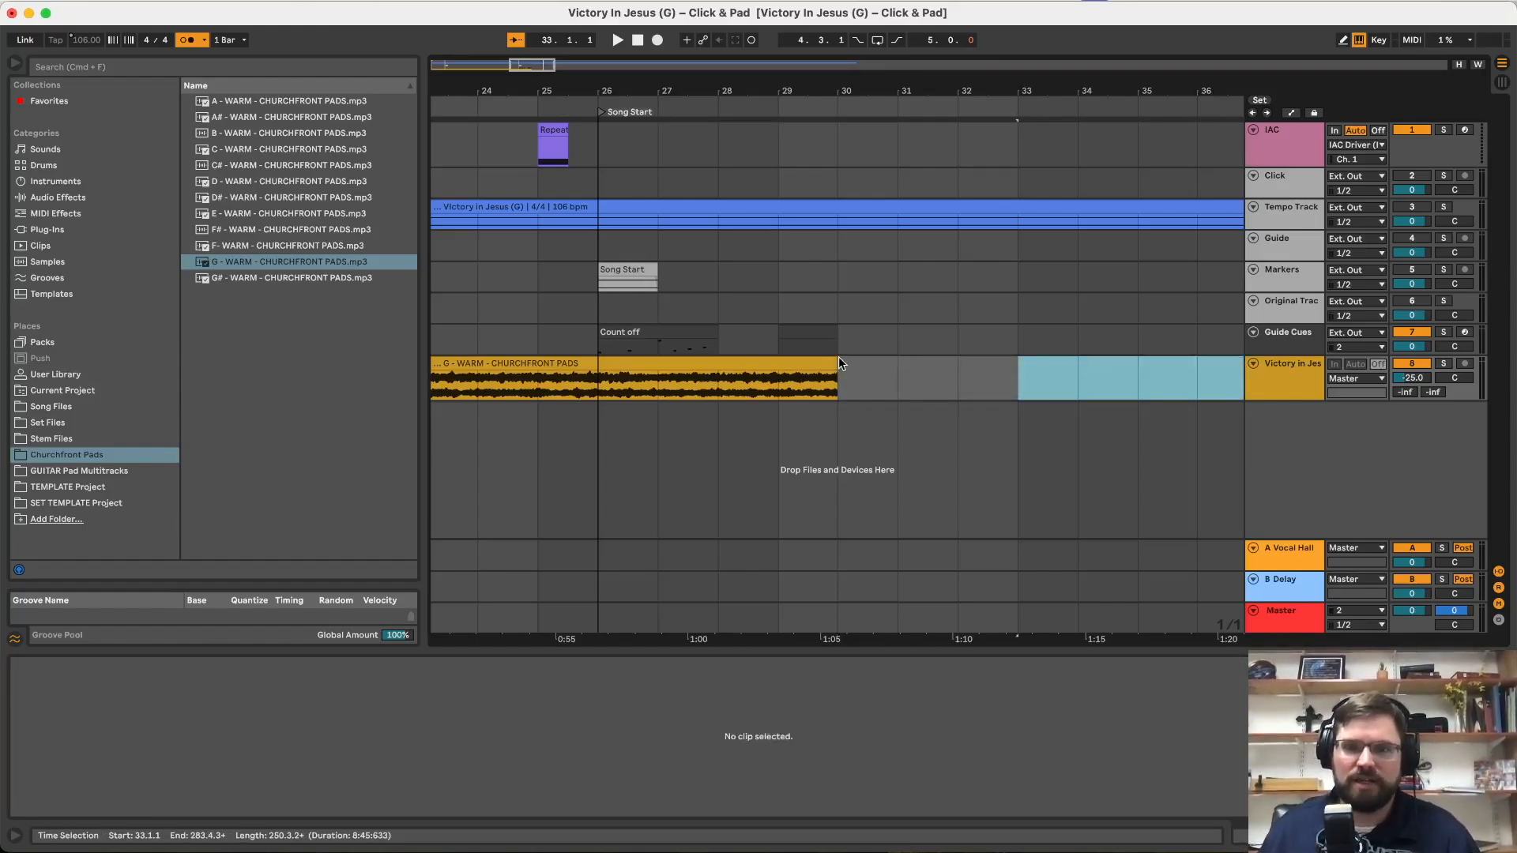
# Step: Create a fade-out on the pad clip over its last two bars, from bar 28 to bar 30
pyautogui.click(837, 364)
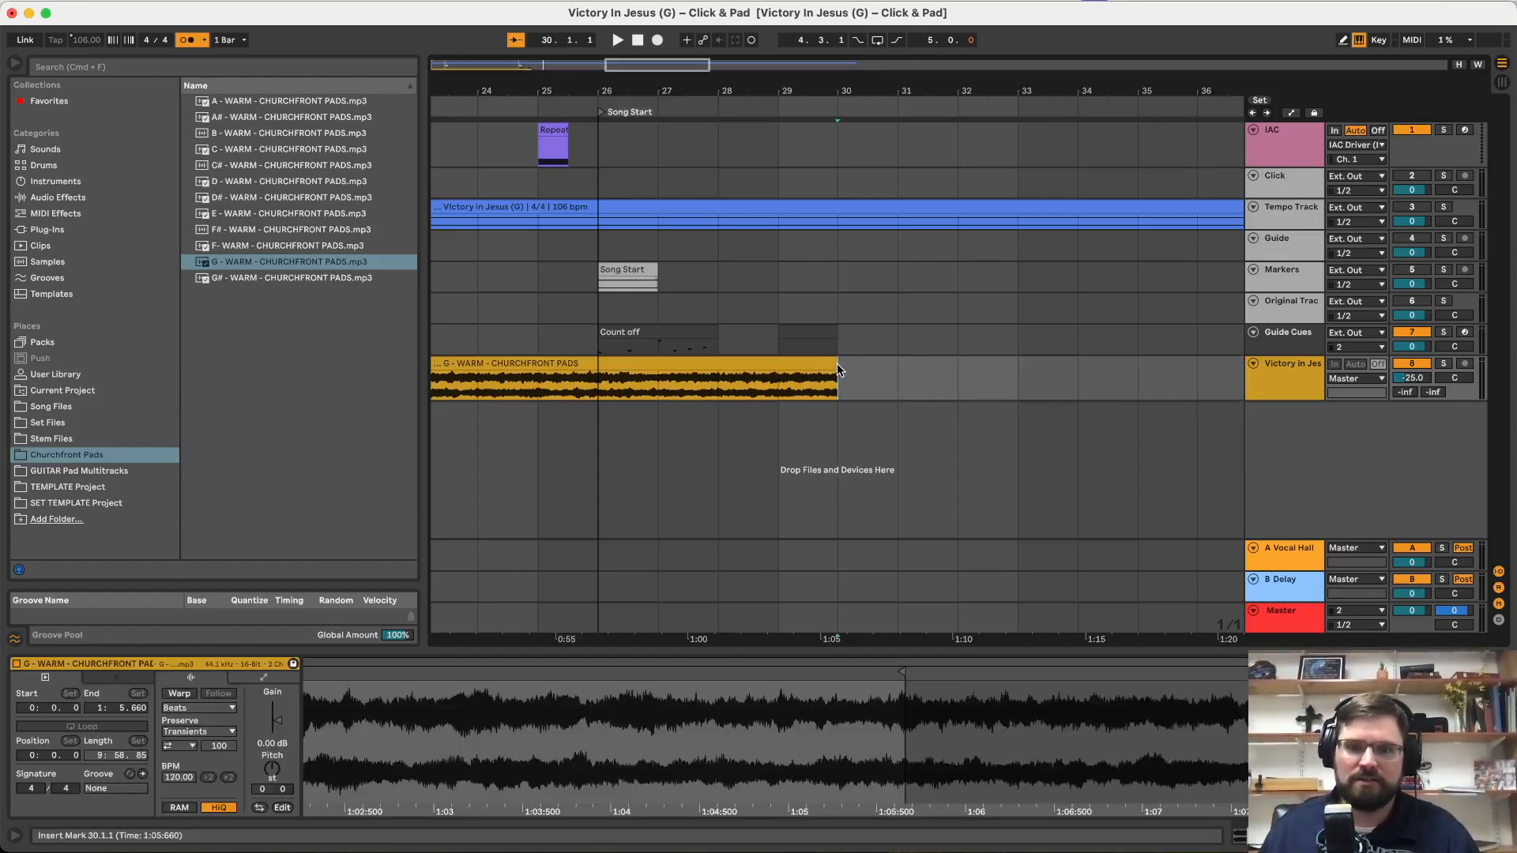
pyautogui.rightClick(727, 368)
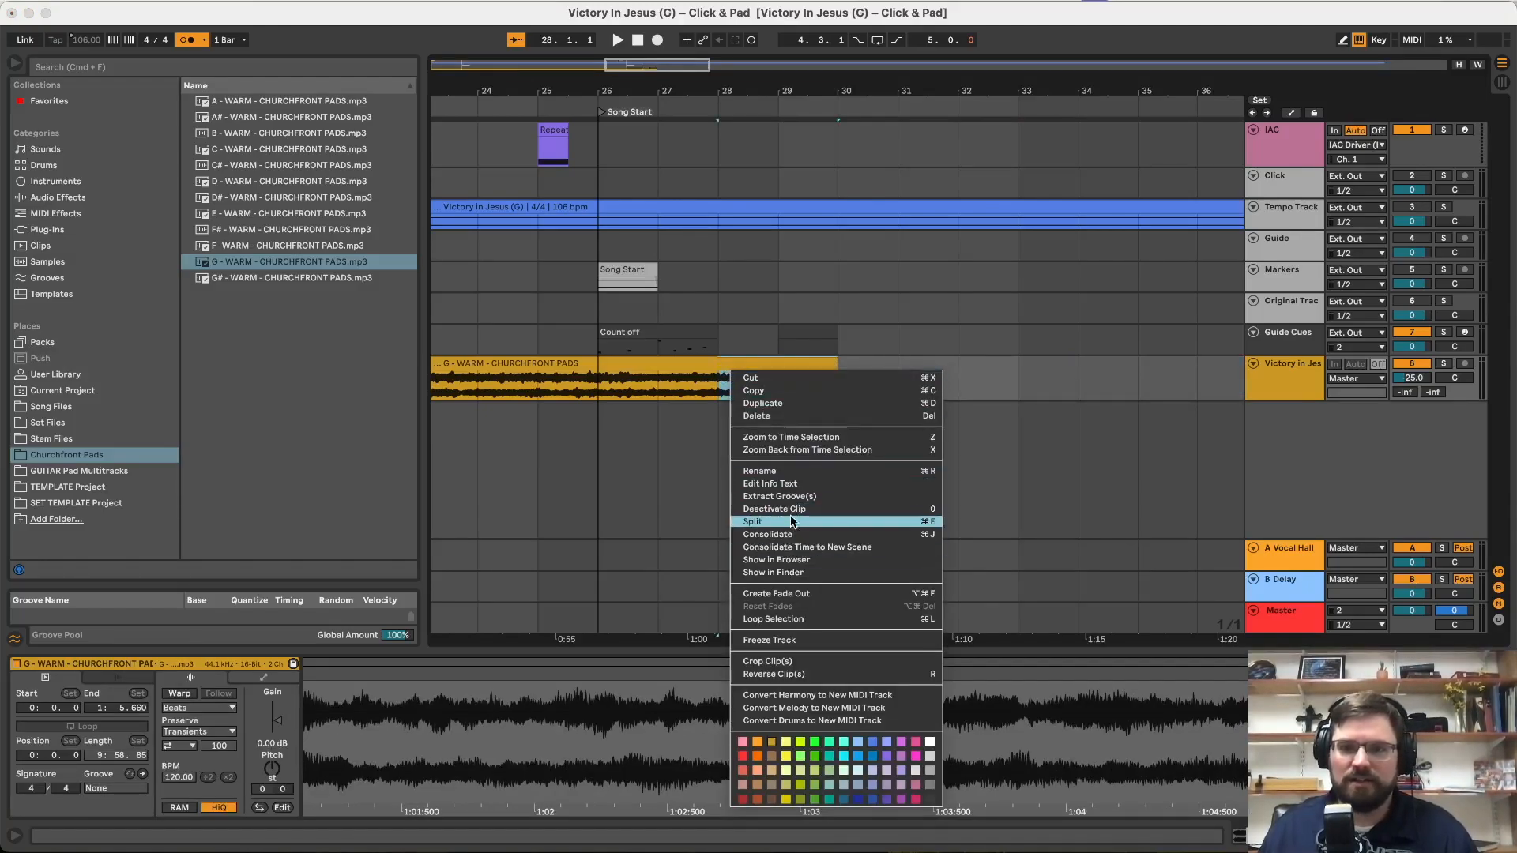
pyautogui.click(798, 594)
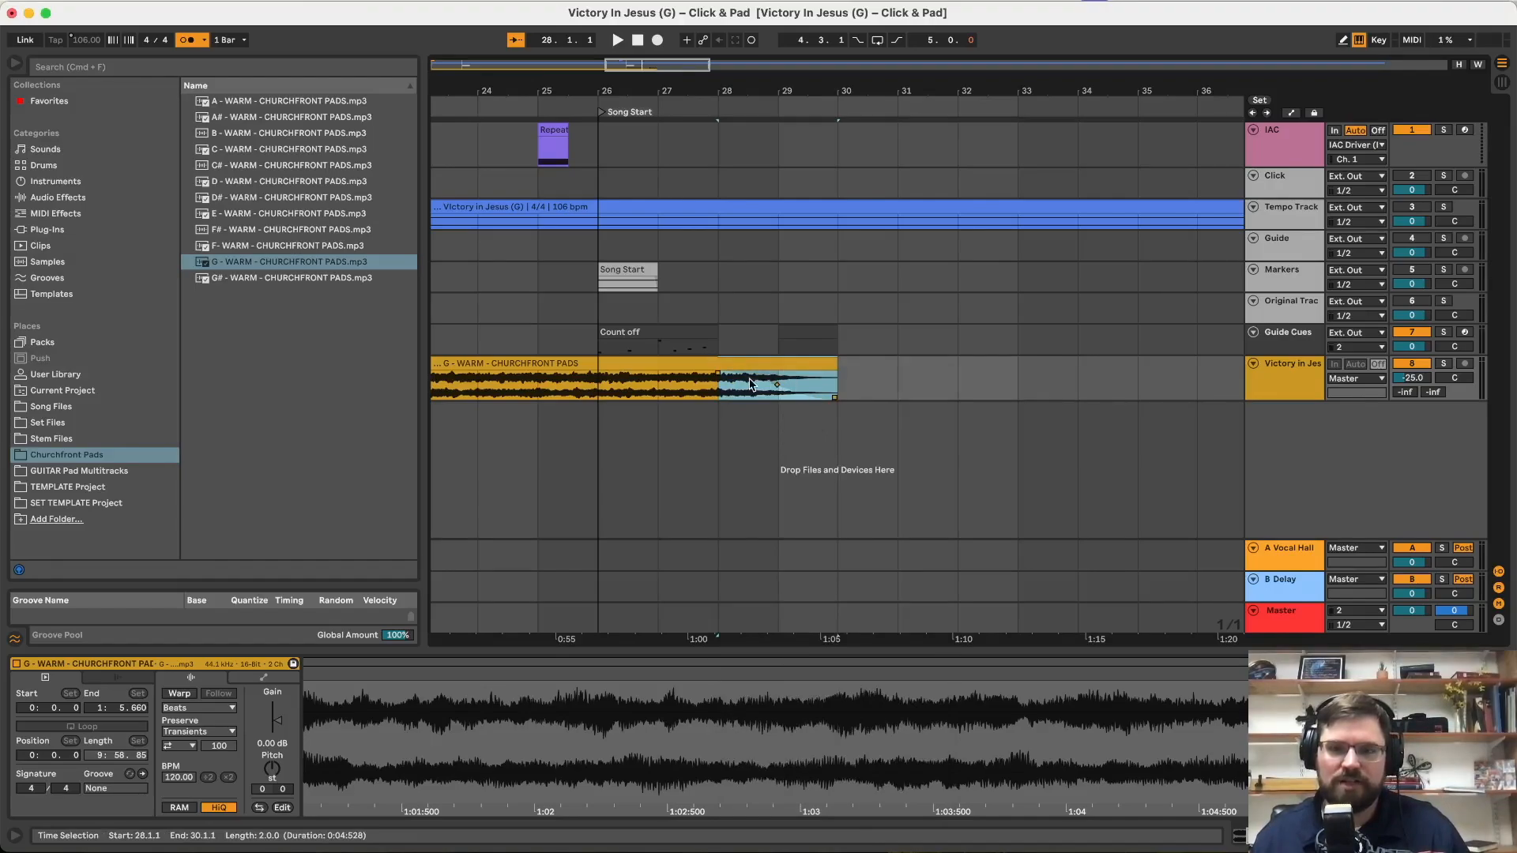
pyautogui.click(861, 395)
# Step: Add a locator at bar 30 and name it Song Loop
pyautogui.click(655, 289)
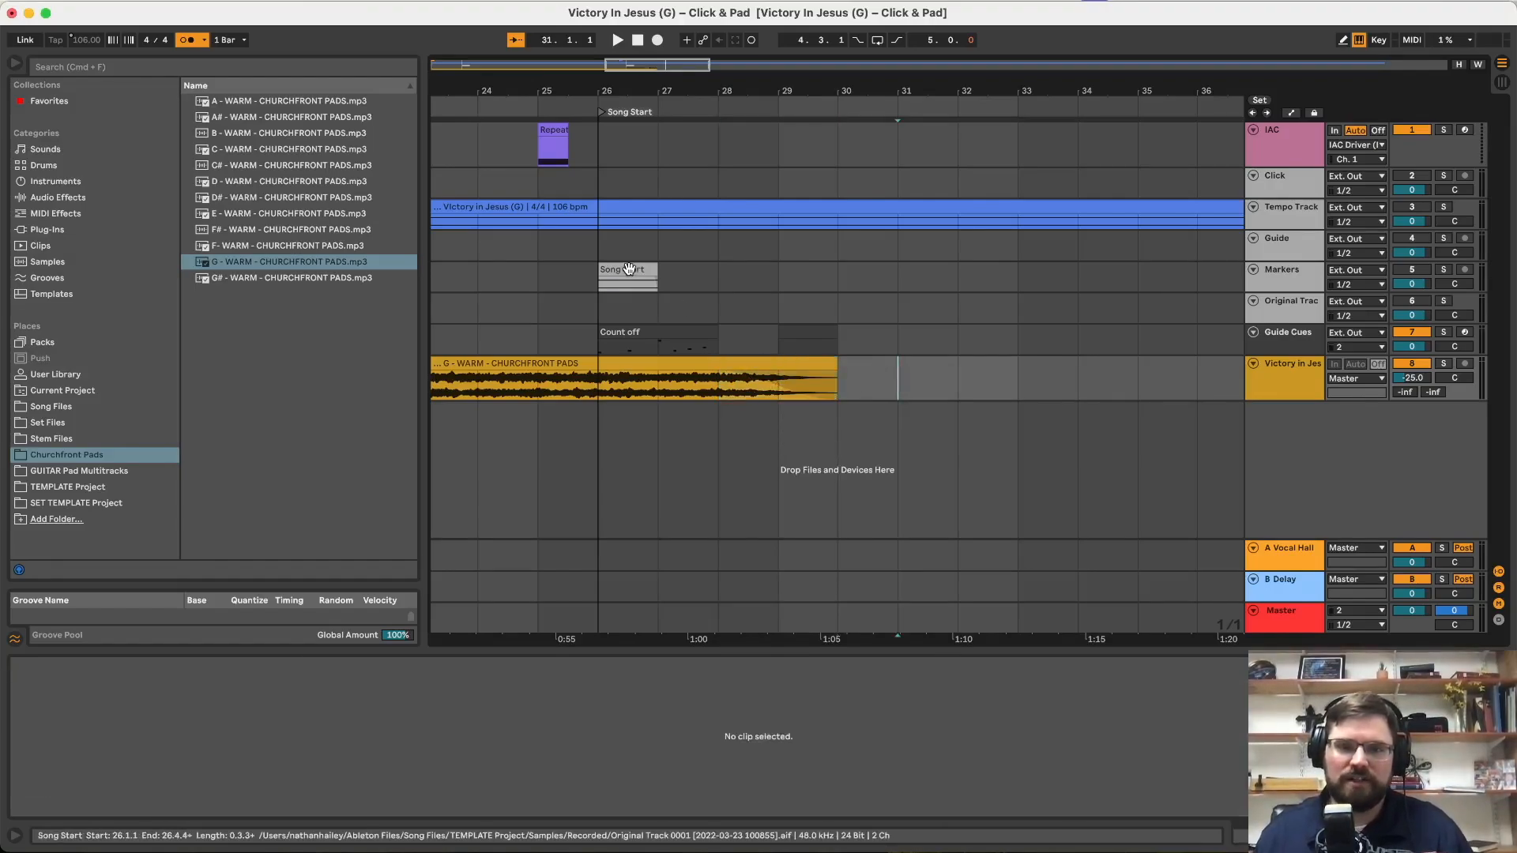
pyautogui.rightClick(837, 103)
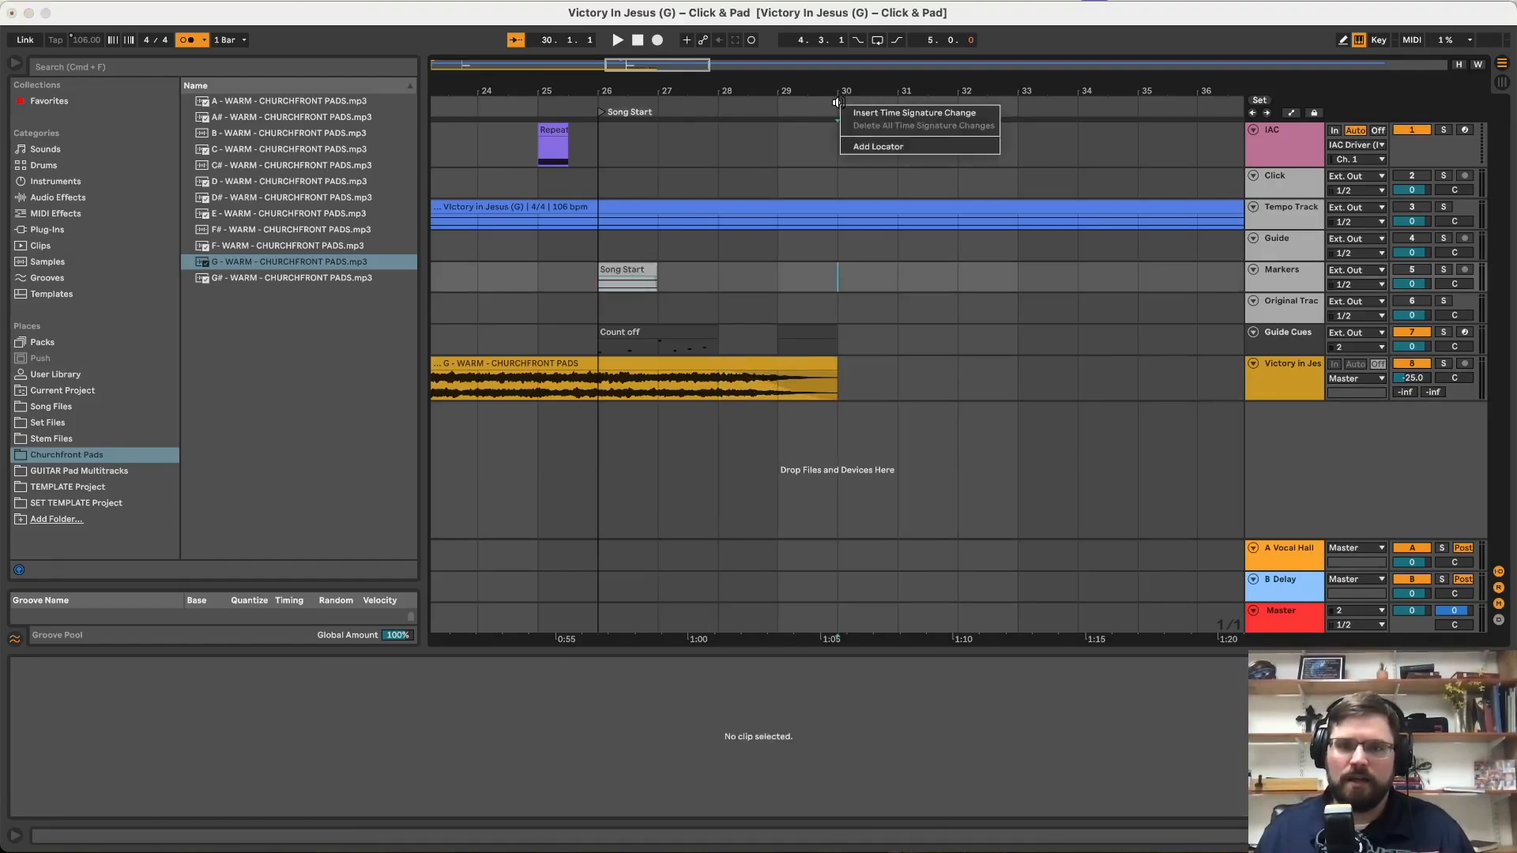
pyautogui.click(879, 147)
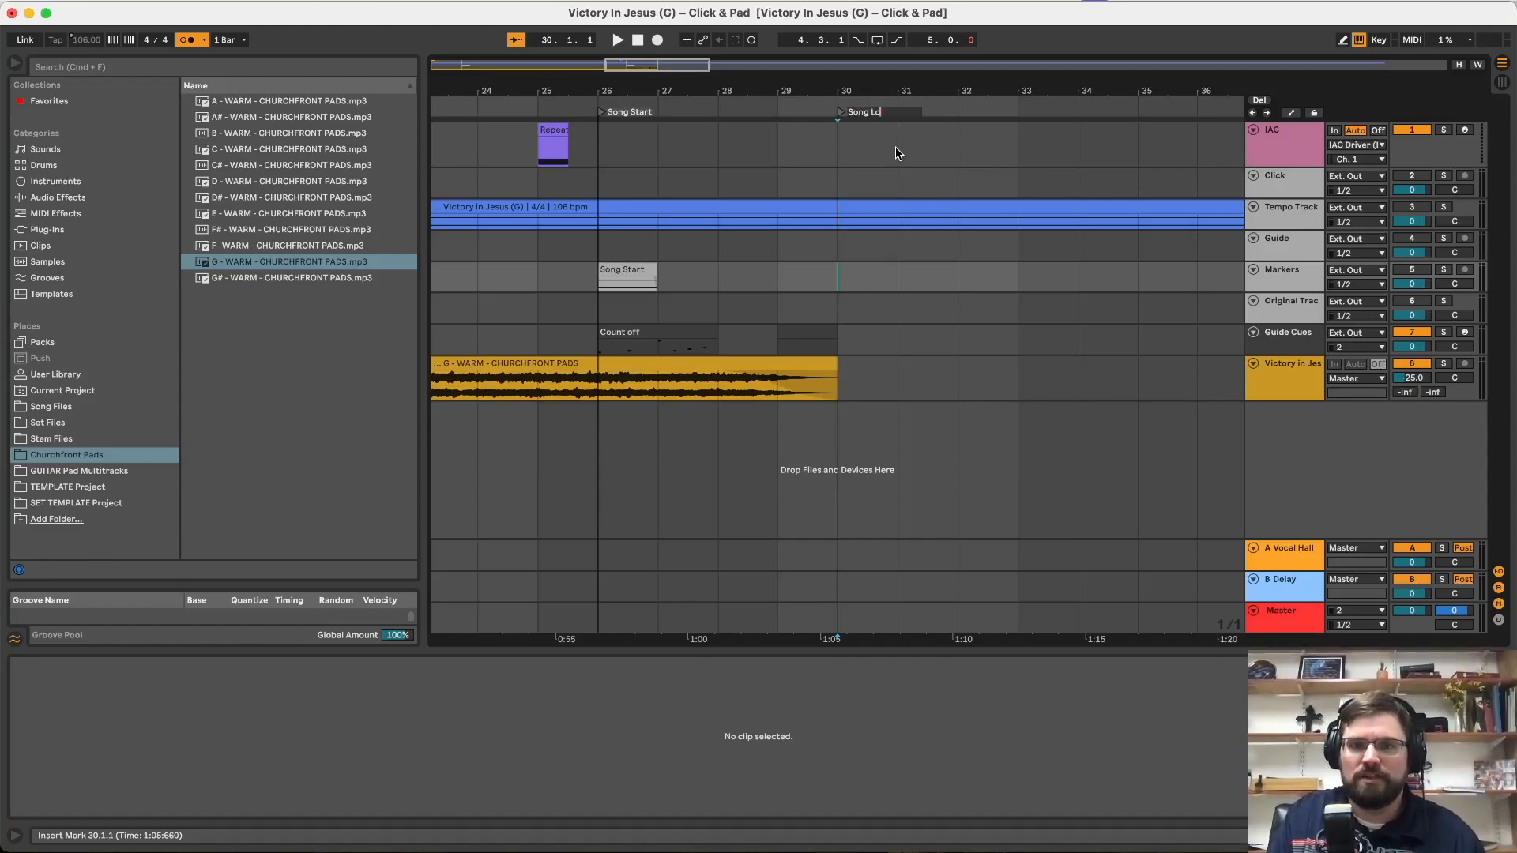
pyautogui.press('Return')
# Step: Rename the Song Start locator at bar 26 as 1 – Victory in Jesus
pyautogui.click(817, 158)
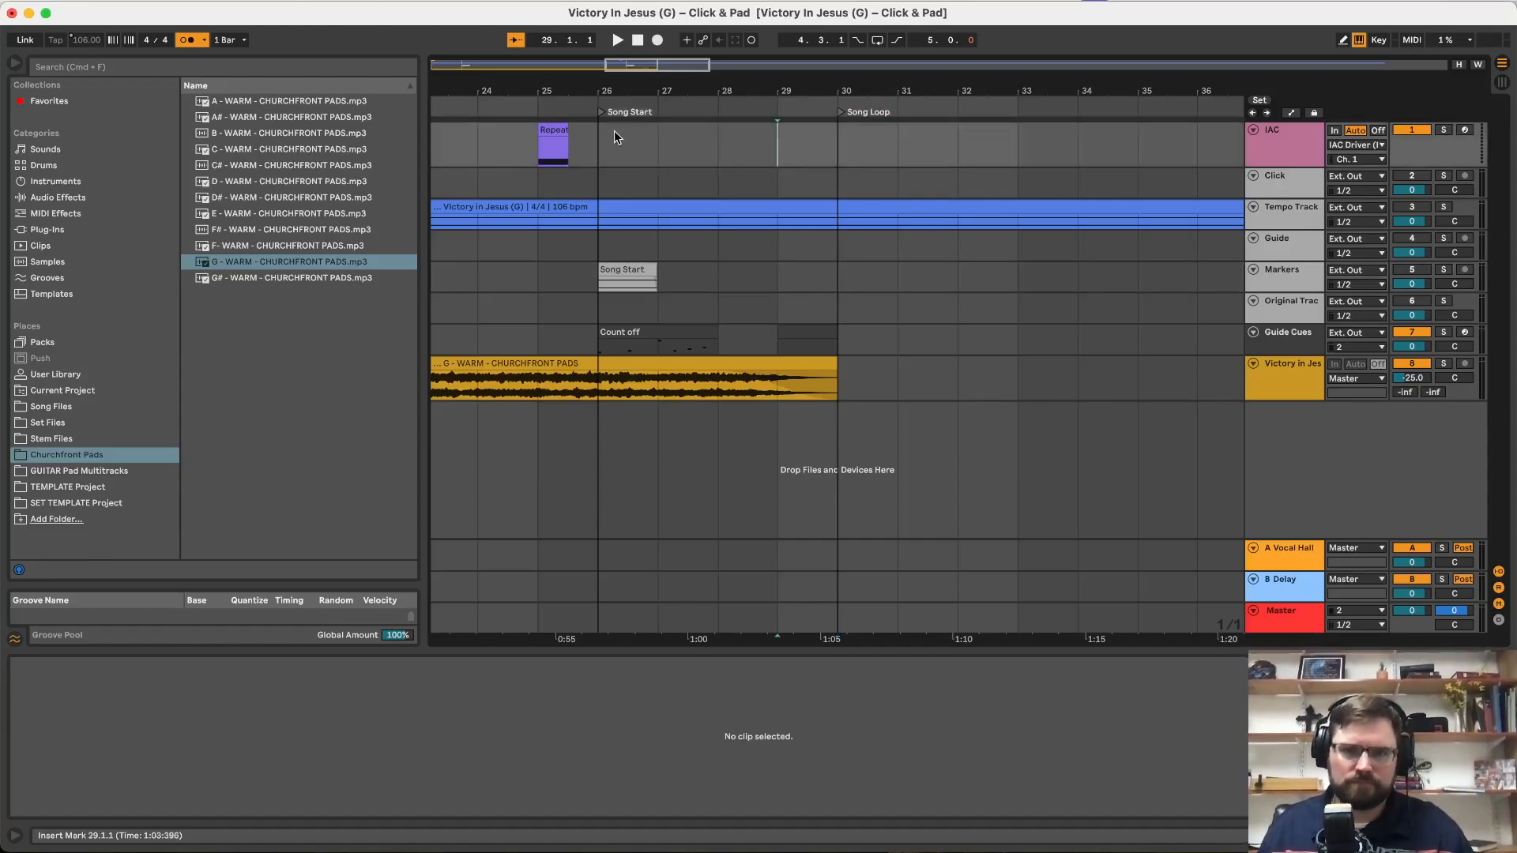
pyautogui.click(600, 115)
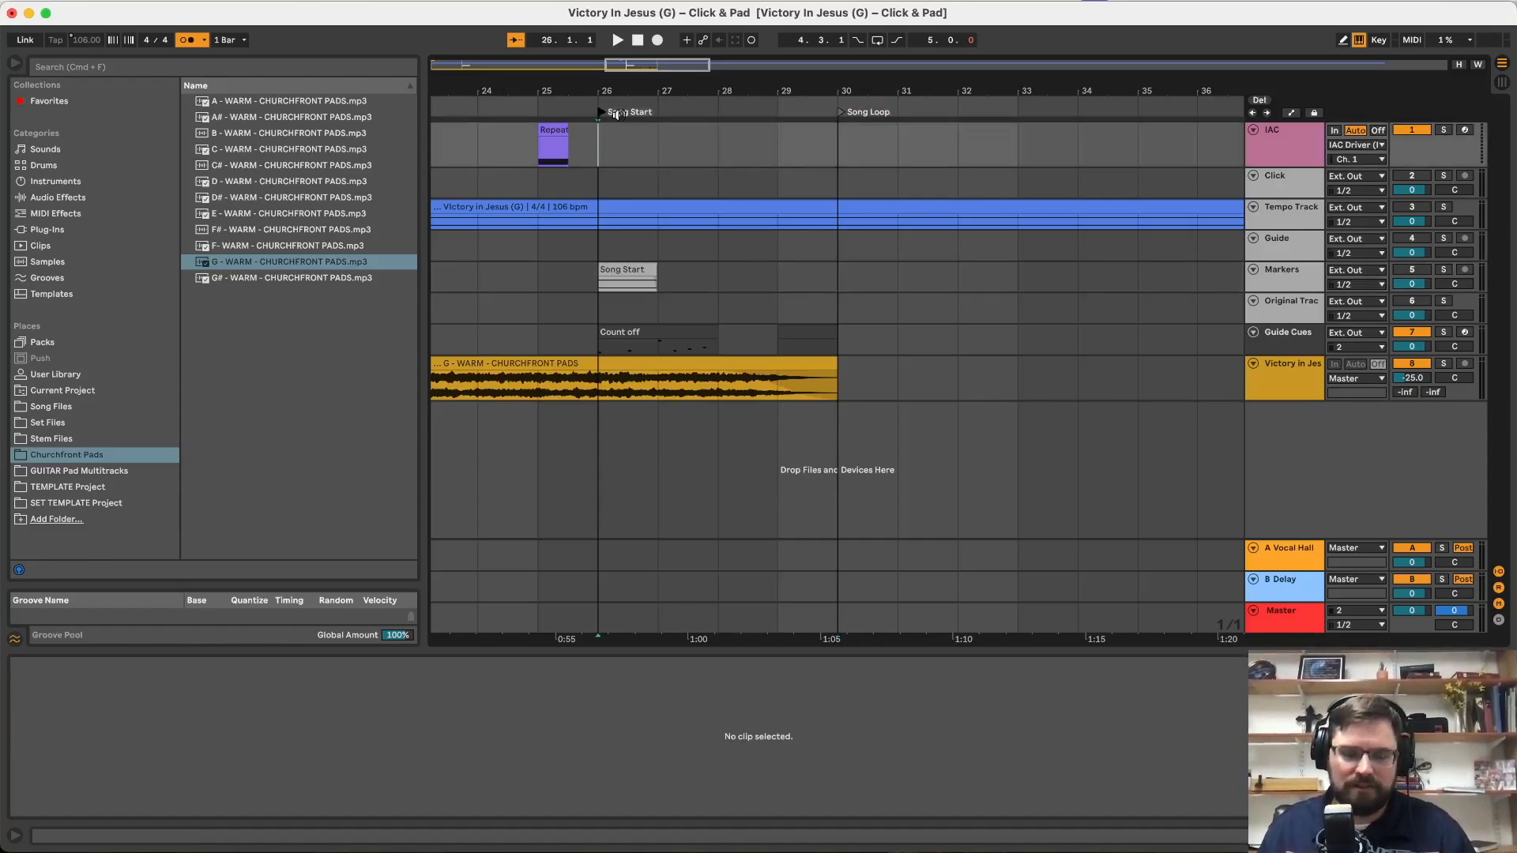
pyautogui.click(617, 115)
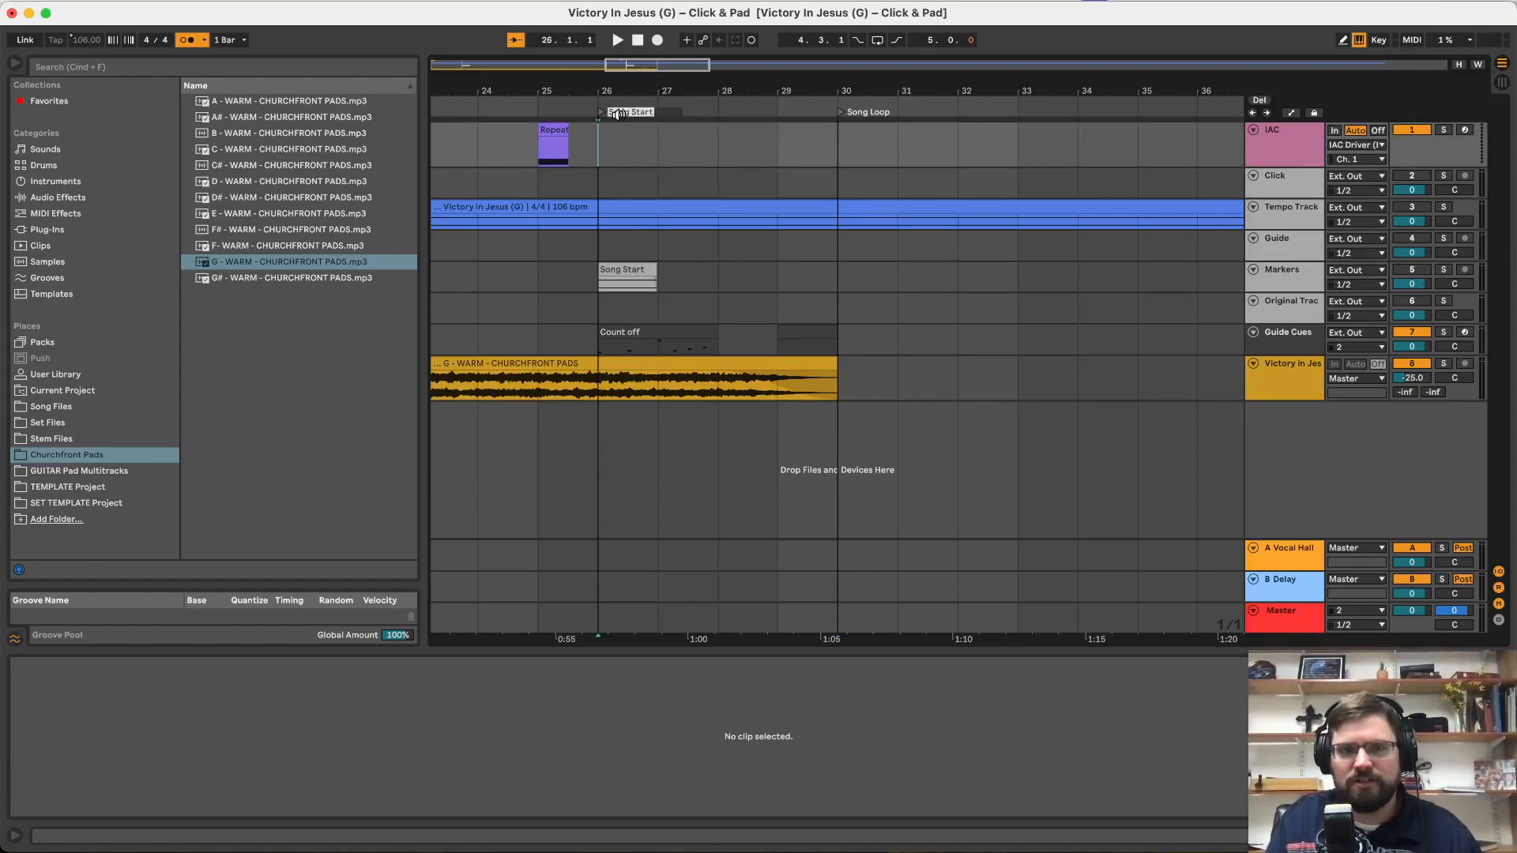
pyautogui.write('1 - Victory')
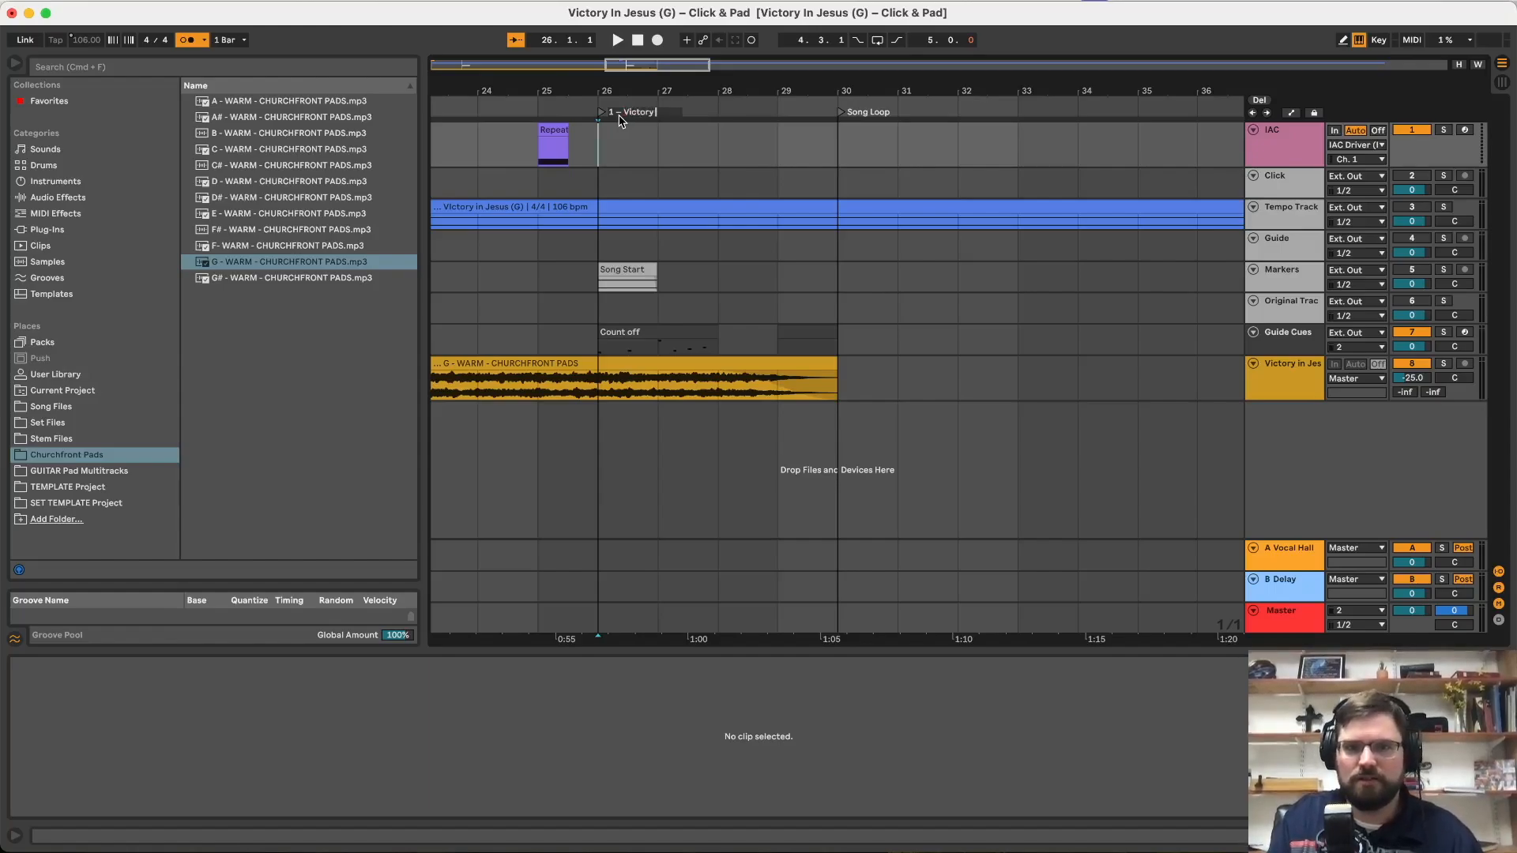
pyautogui.click(616, 114)
pyautogui.press('super+r')
pyautogui.press('Right')
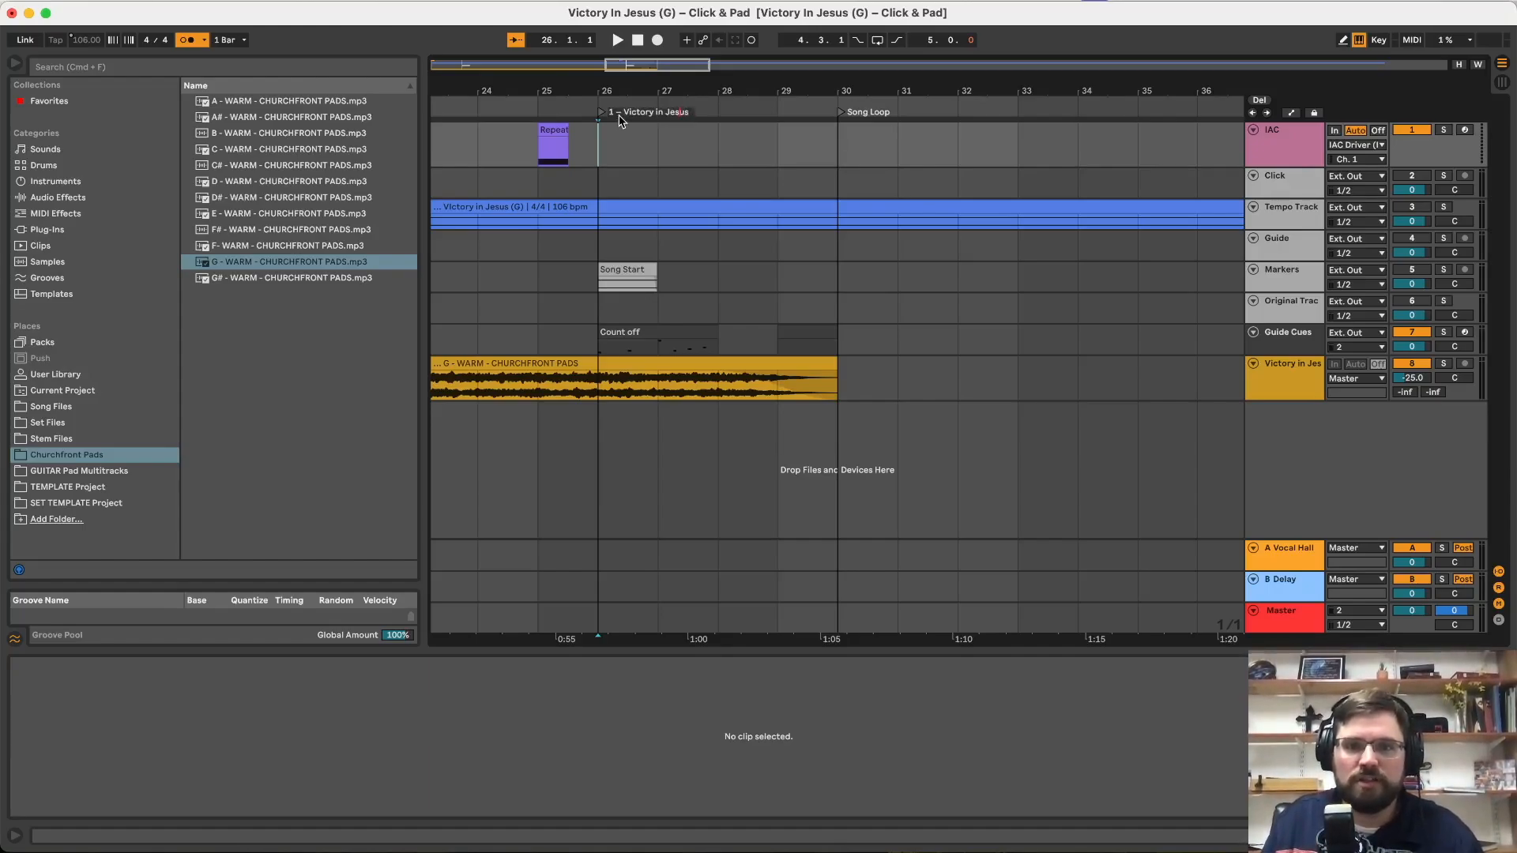
pyautogui.press('Return')
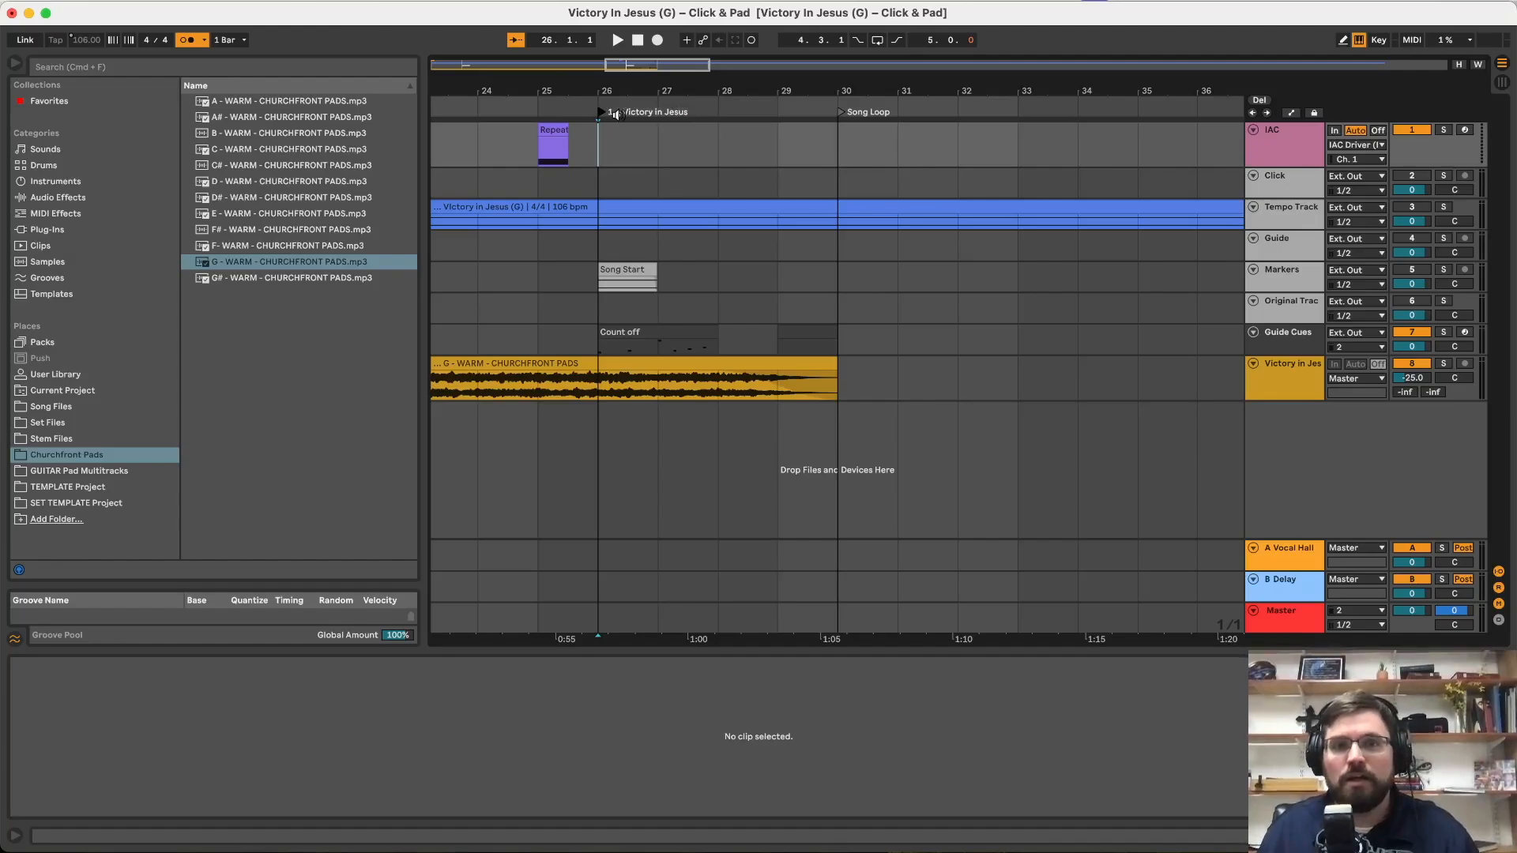
pyautogui.click(652, 154)
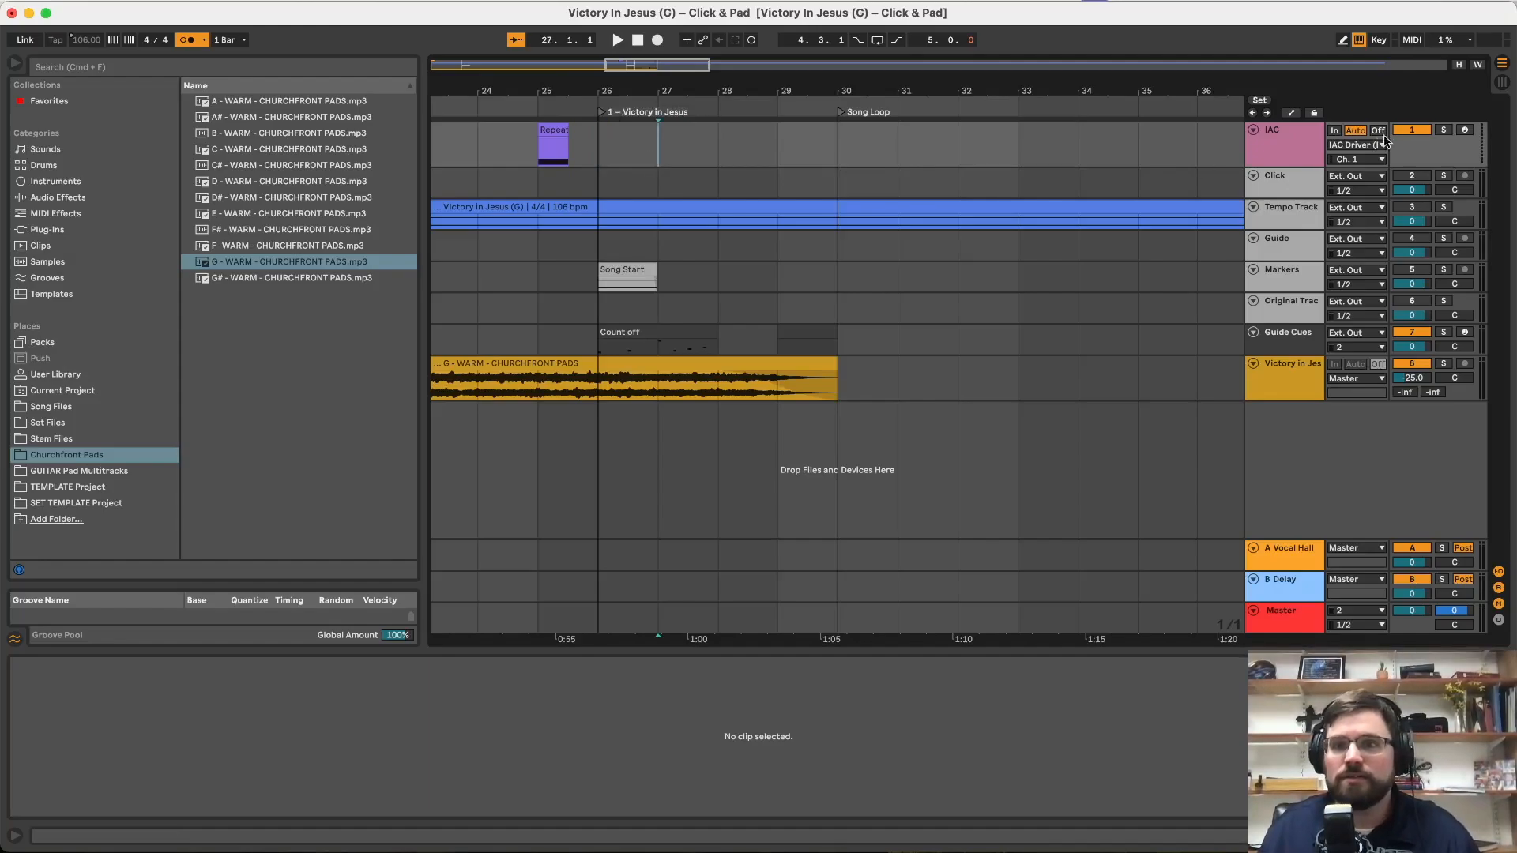
# Step: Check the key mapping of the 1 – Victory in Jesus locator and play past the Song Loop locator, stopping at bar 32
pyautogui.click(1380, 41)
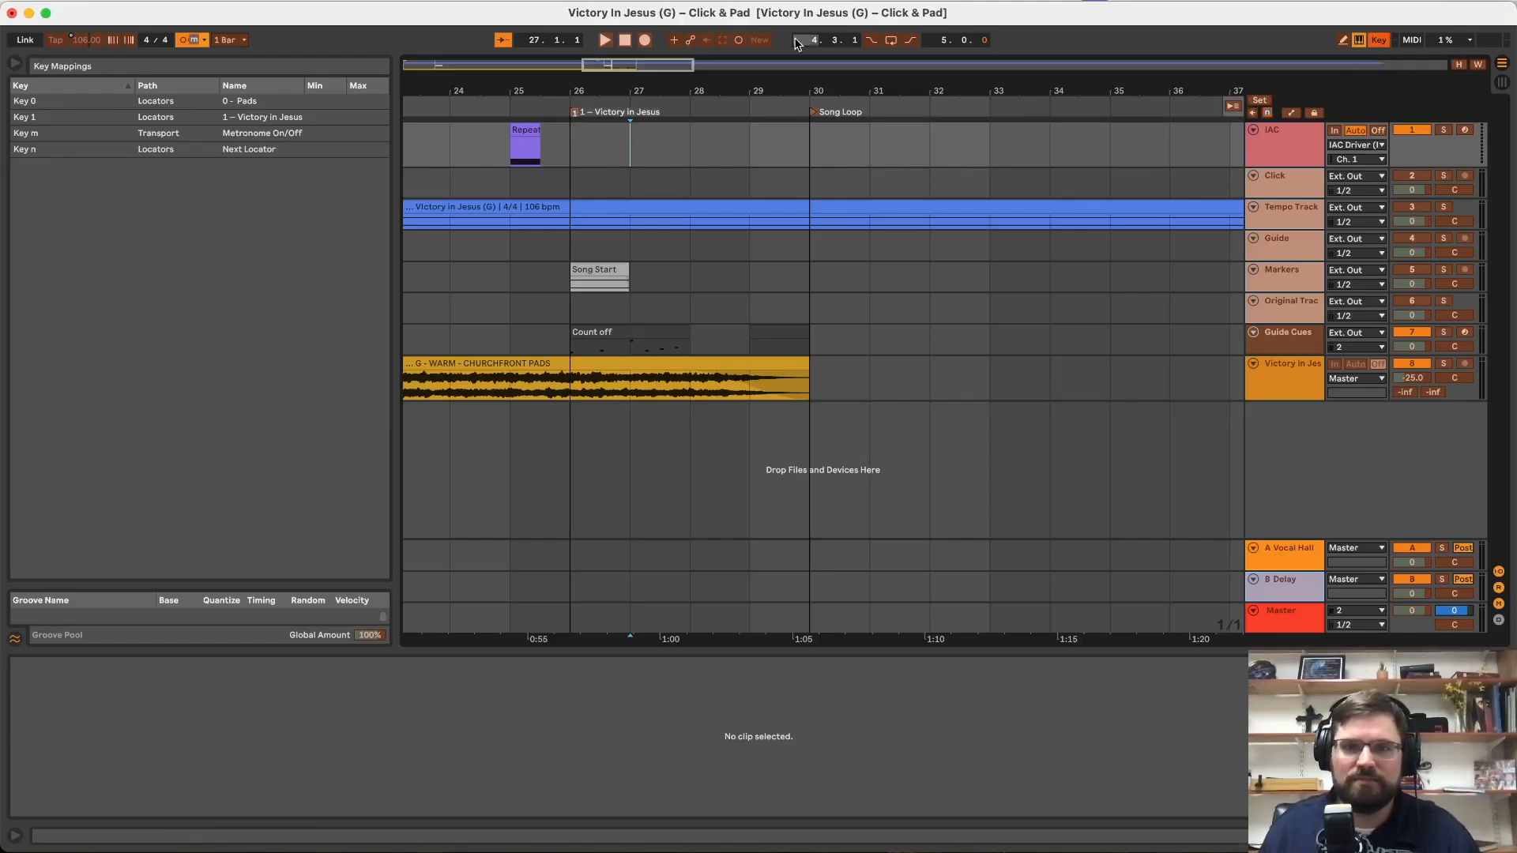
pyautogui.click(1380, 41)
pyautogui.hscroll(-5, 506, 223)
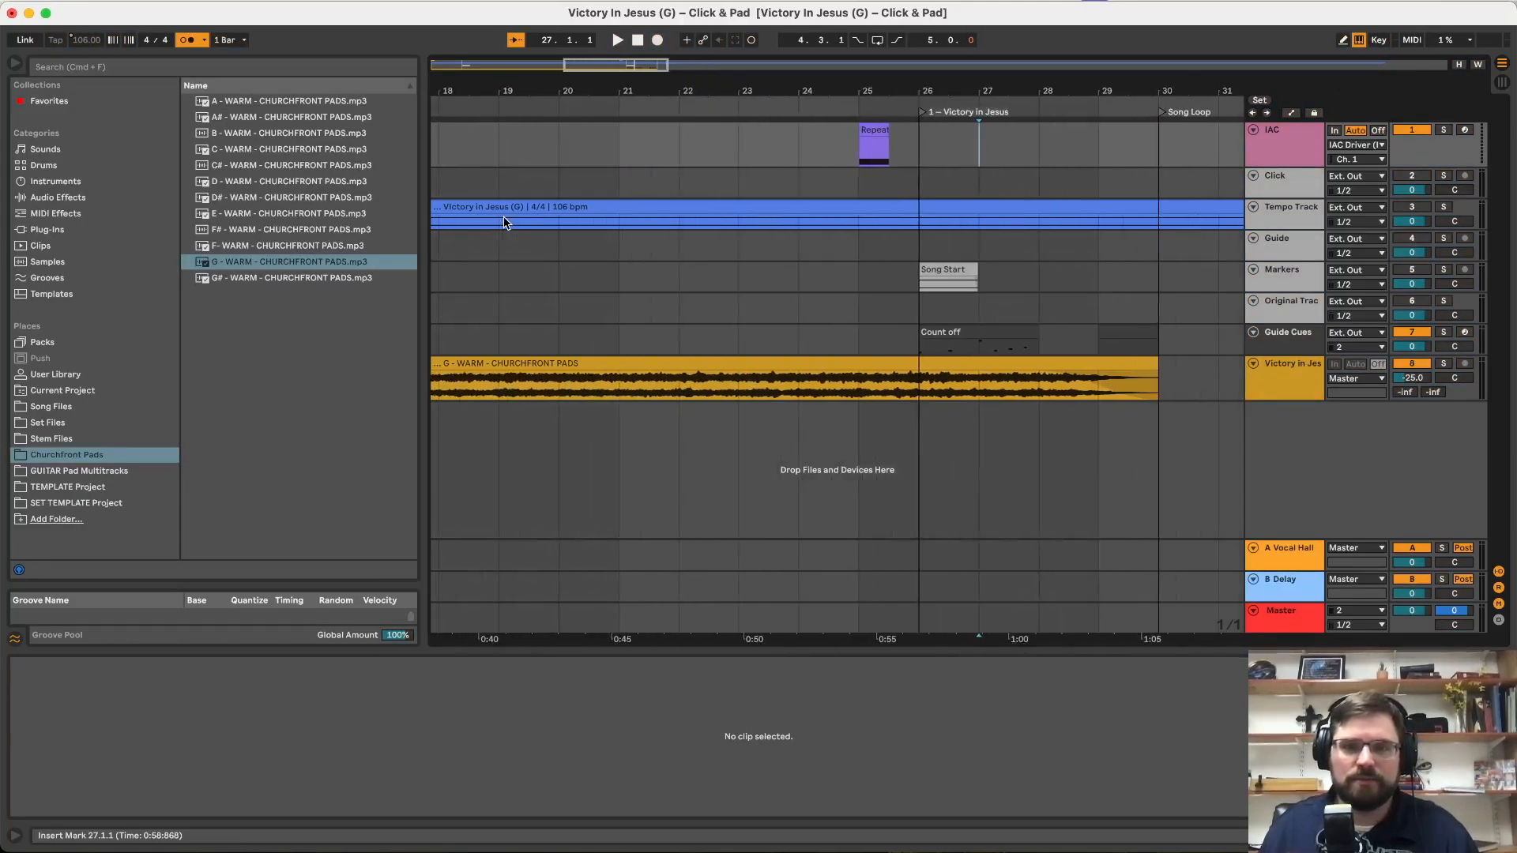
pyautogui.click(476, 108)
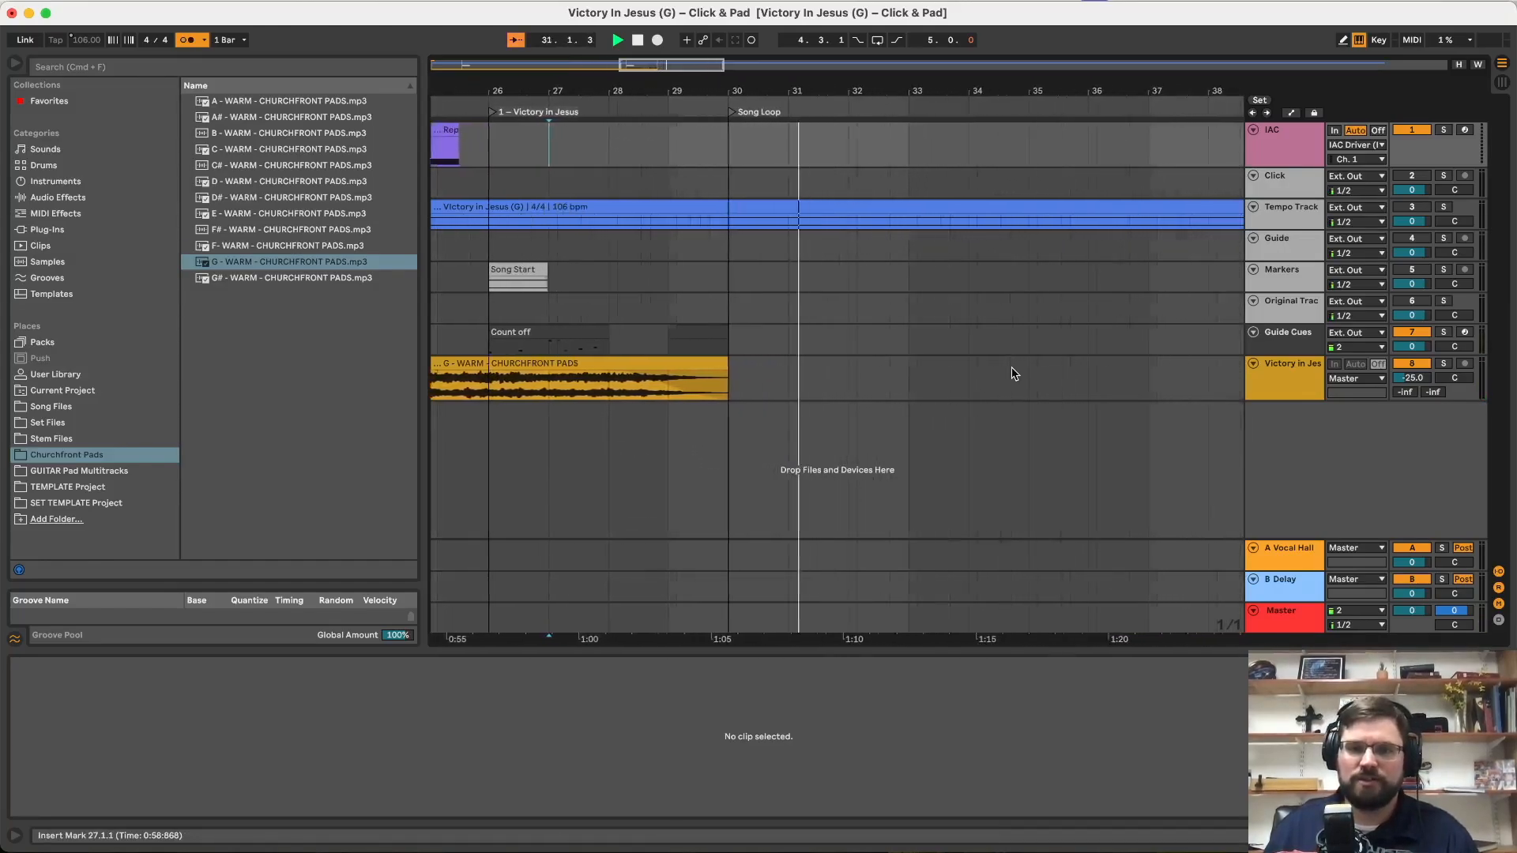
pyautogui.click(816, 310)
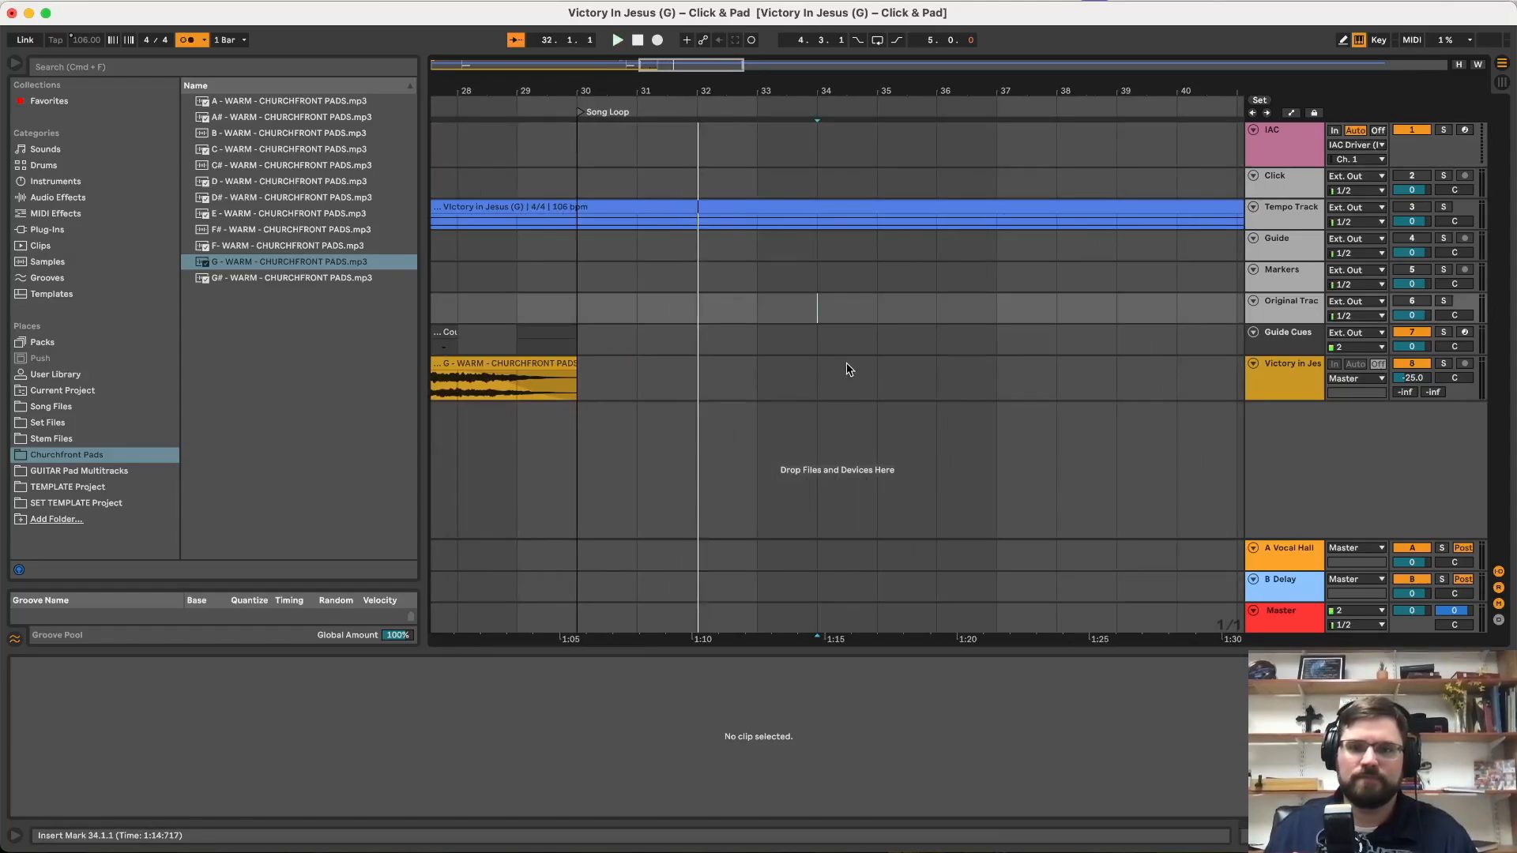
# Step: Copy the Repeat clip on the IAC track from bar 25 to bar 53
pyautogui.scroll(-5, 904, 361)
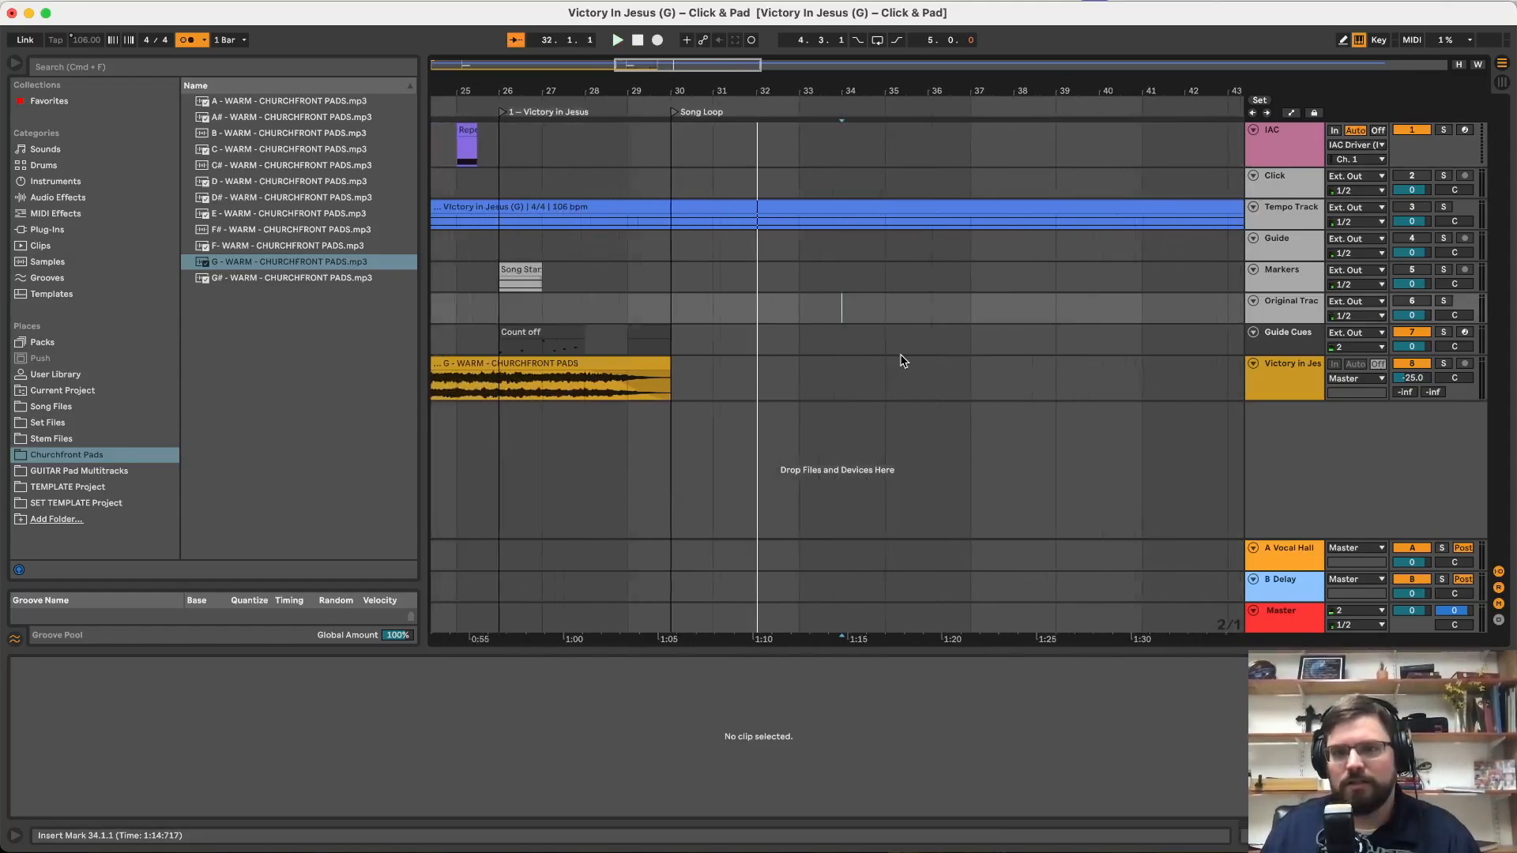
pyautogui.hscroll(2, 904, 361)
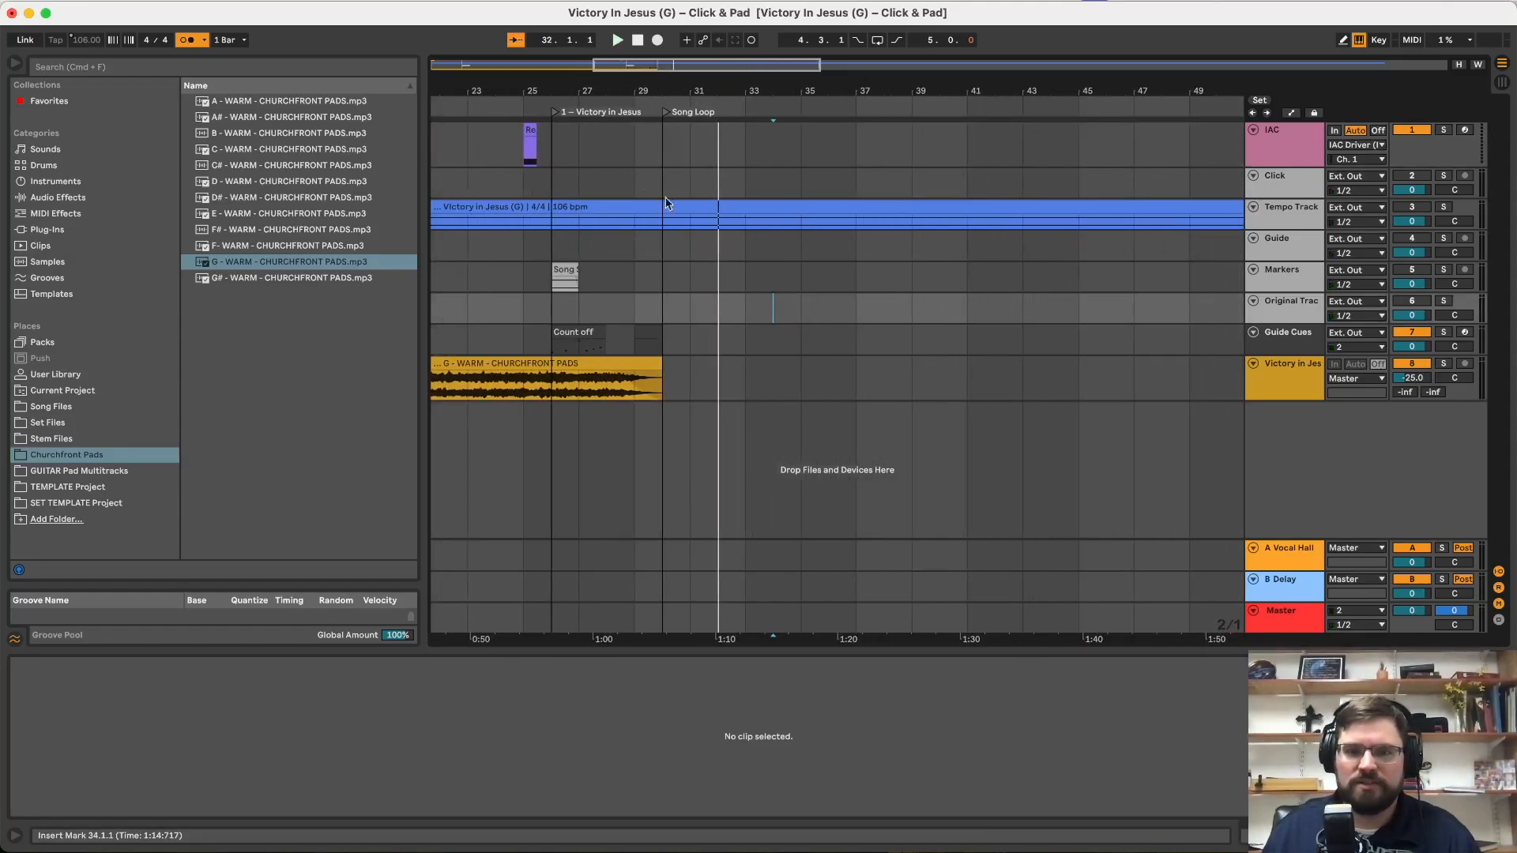
pyautogui.scroll(-3, 1013, 300)
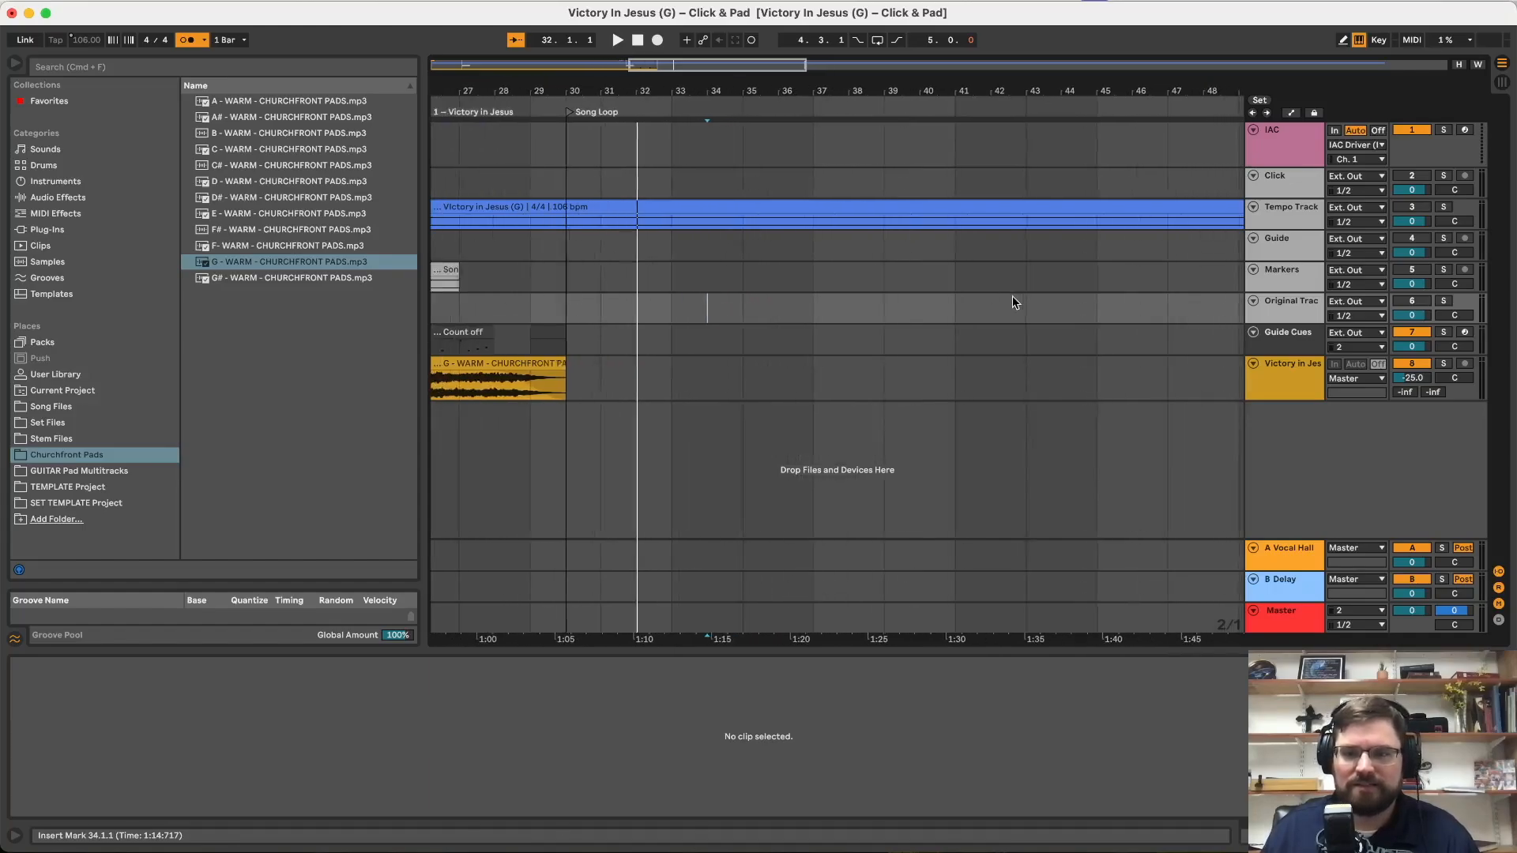
pyautogui.hscroll(3, 1013, 302)
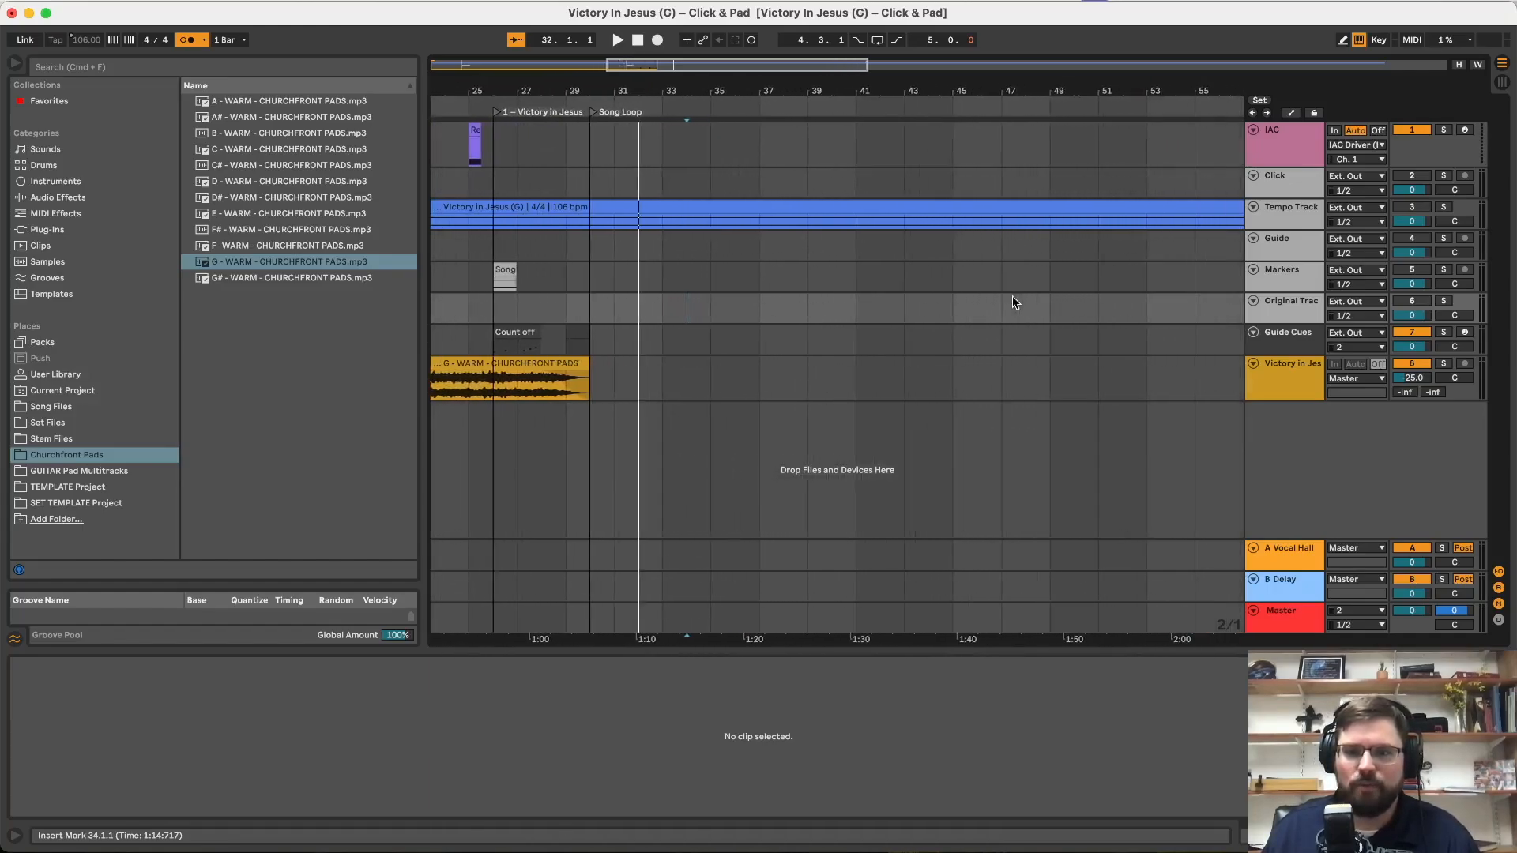
pyautogui.click(474, 128)
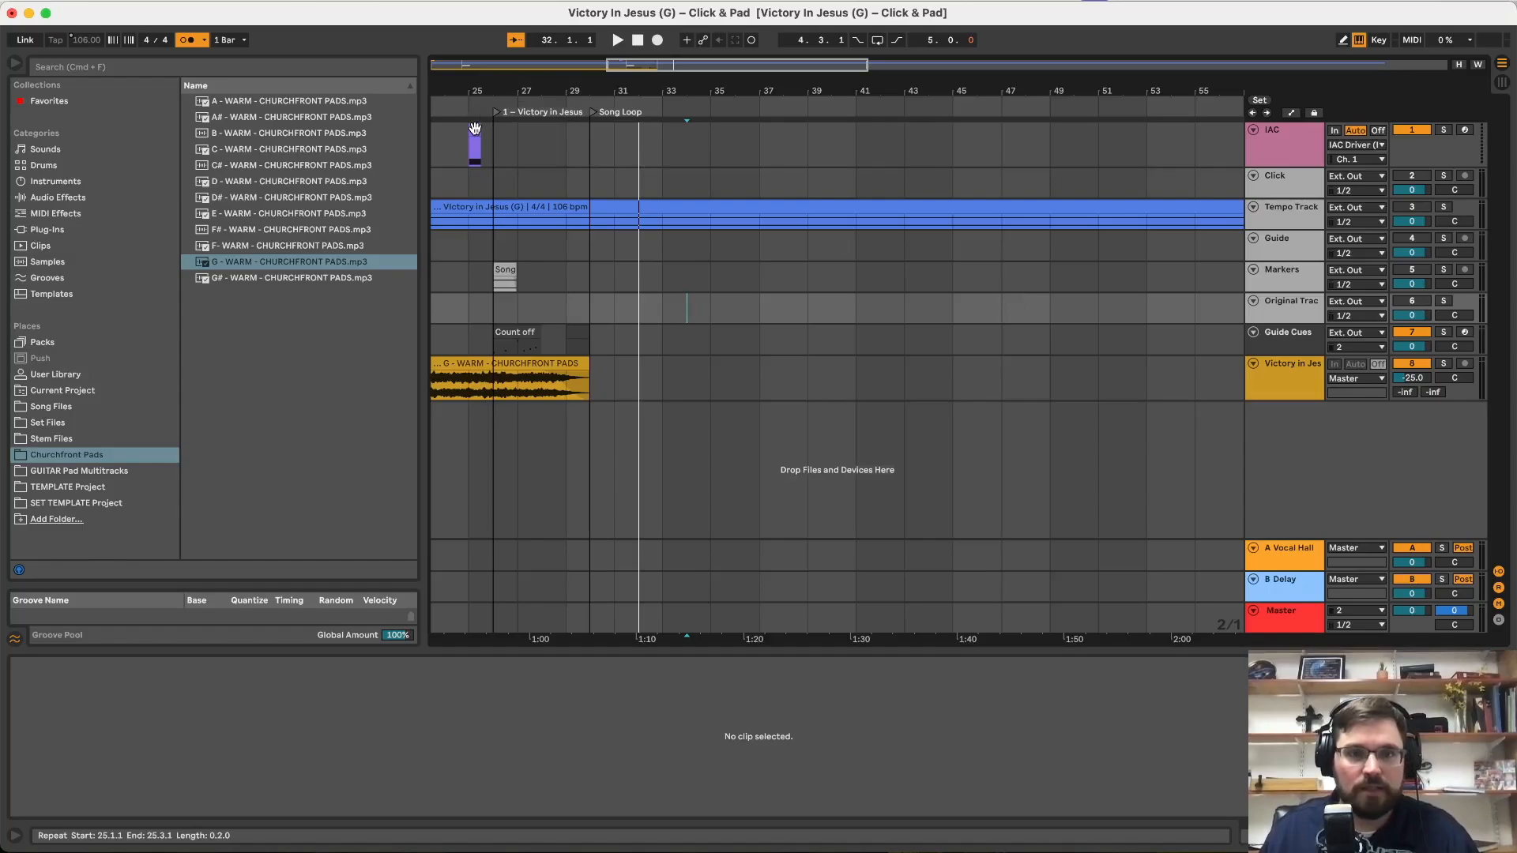
pyautogui.moveTo(475, 128); pyautogui.dragTo(1147, 144)
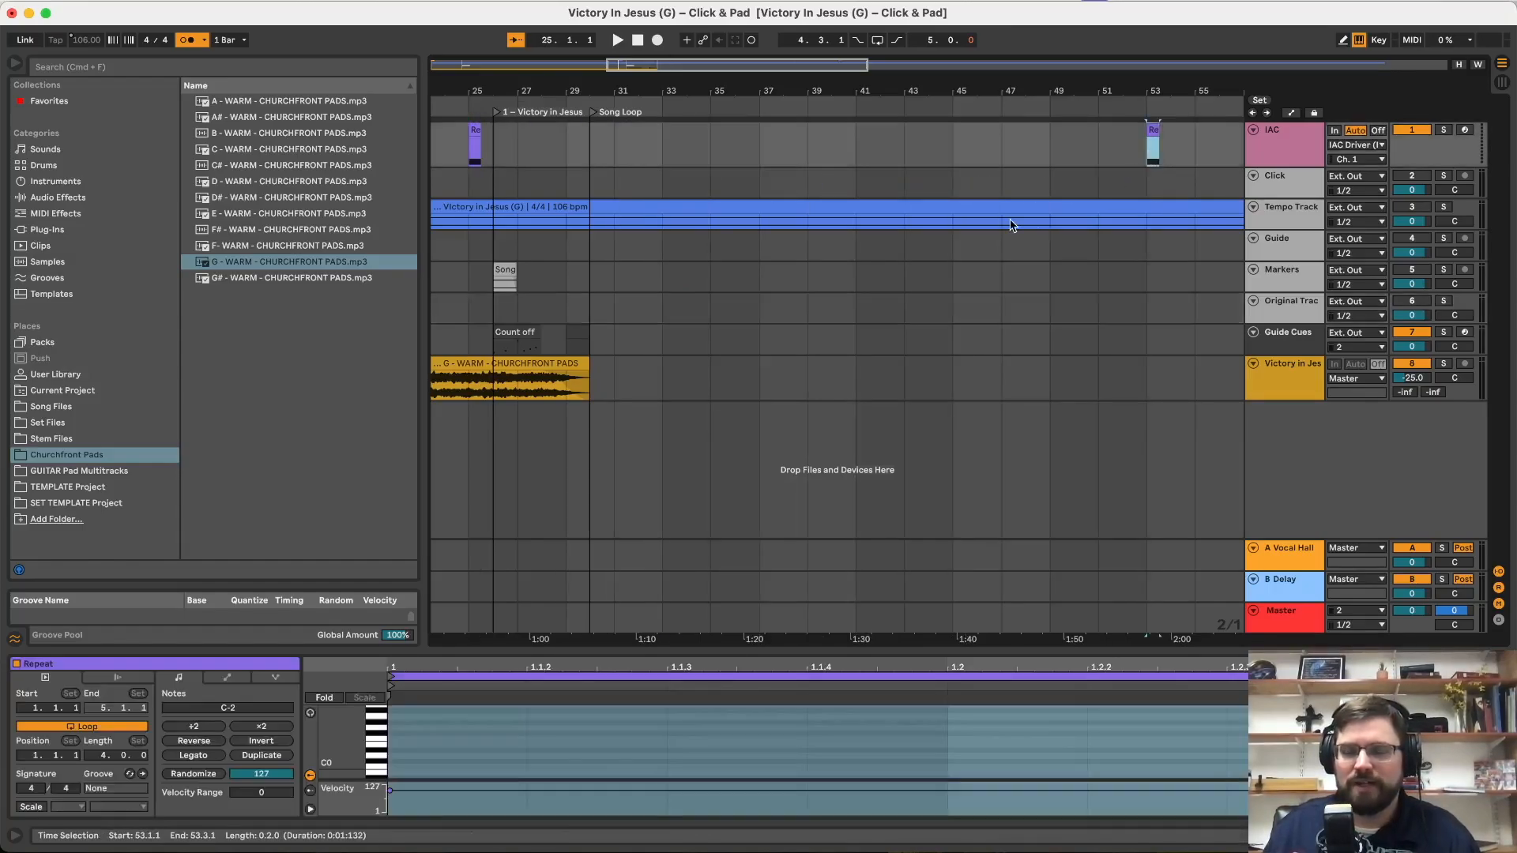
# Step: Add a locator at bar 55 and name it Next Song
pyautogui.hscroll(3, 1011, 225)
pyautogui.scroll(4, 1010, 225)
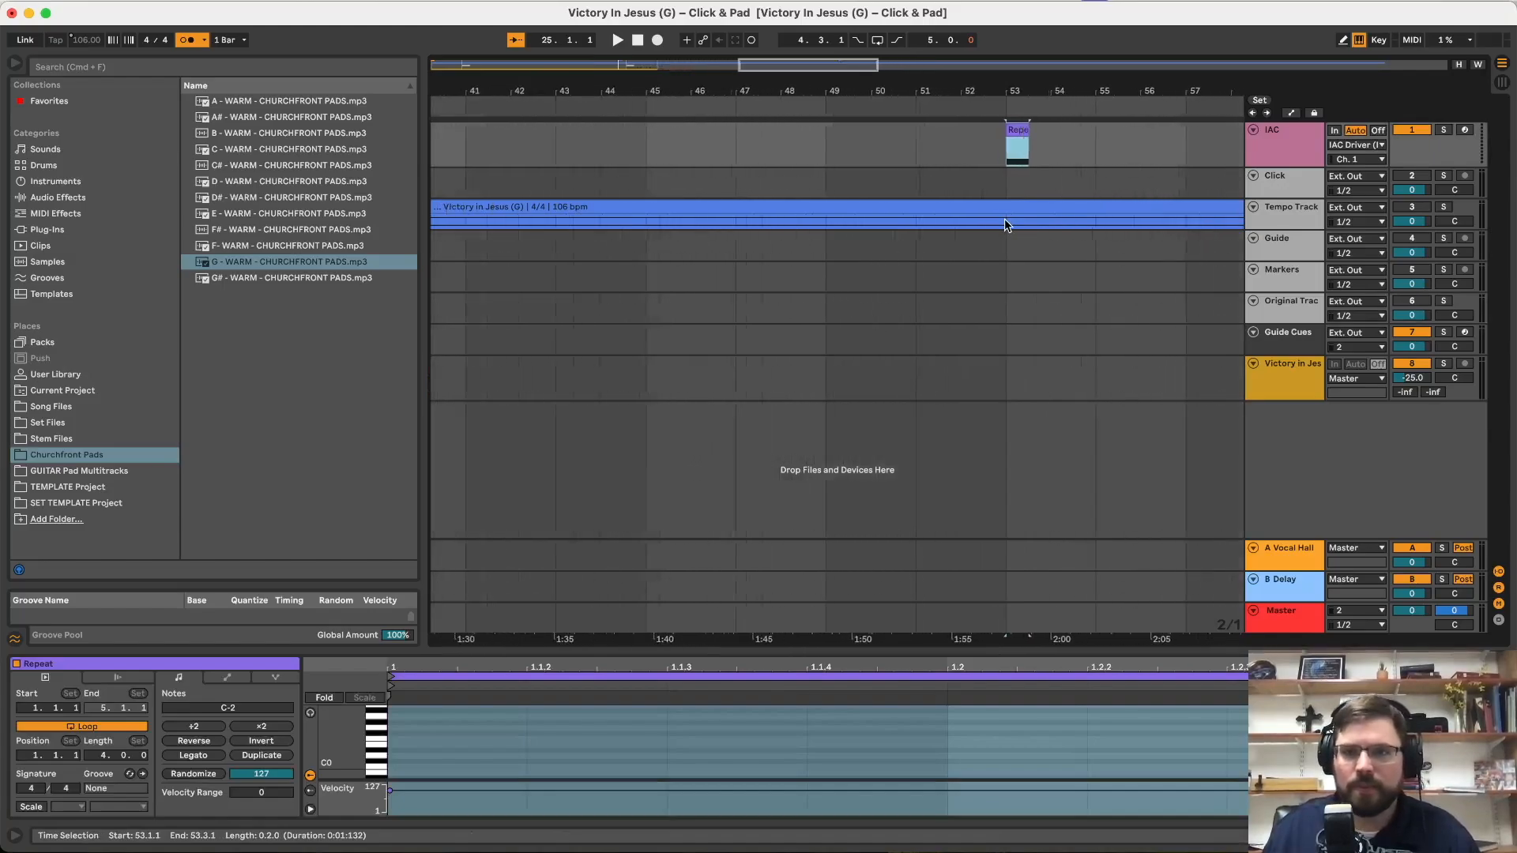
pyautogui.rightClick(1104, 109)
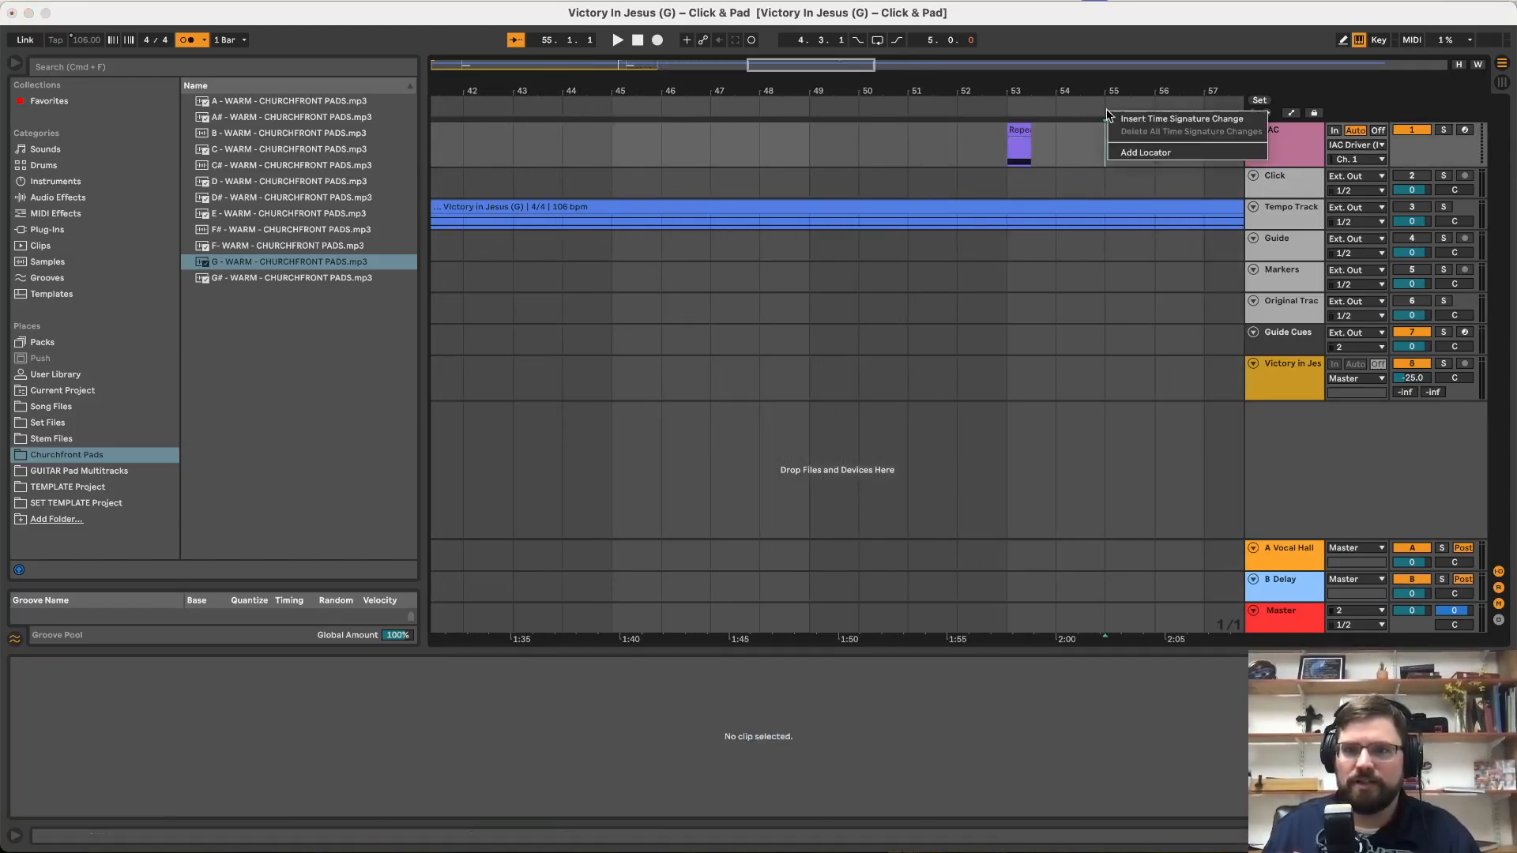
pyautogui.click(1140, 150)
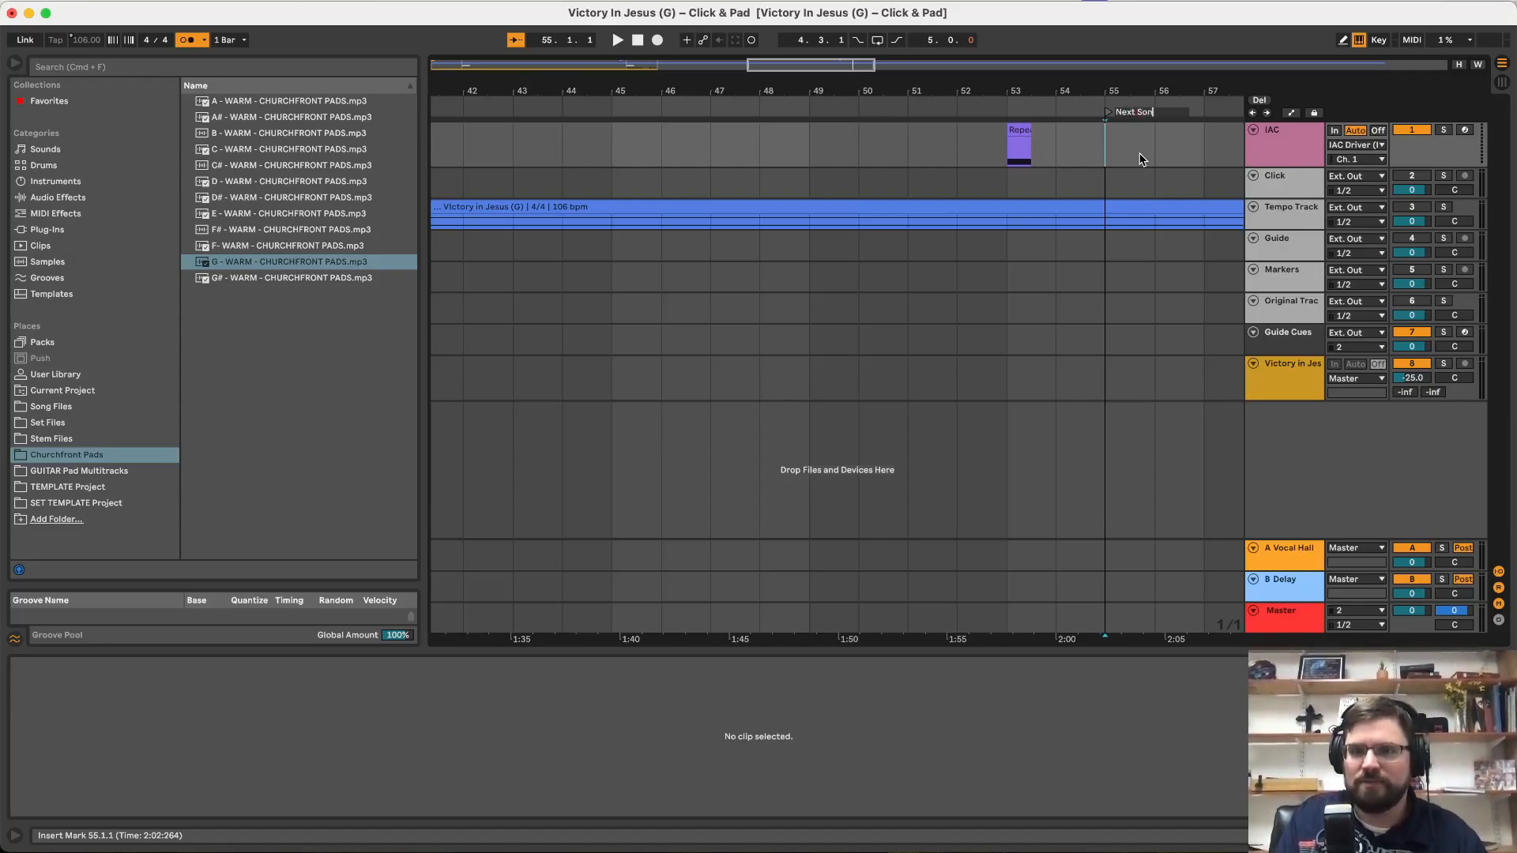
pyautogui.press('Return')
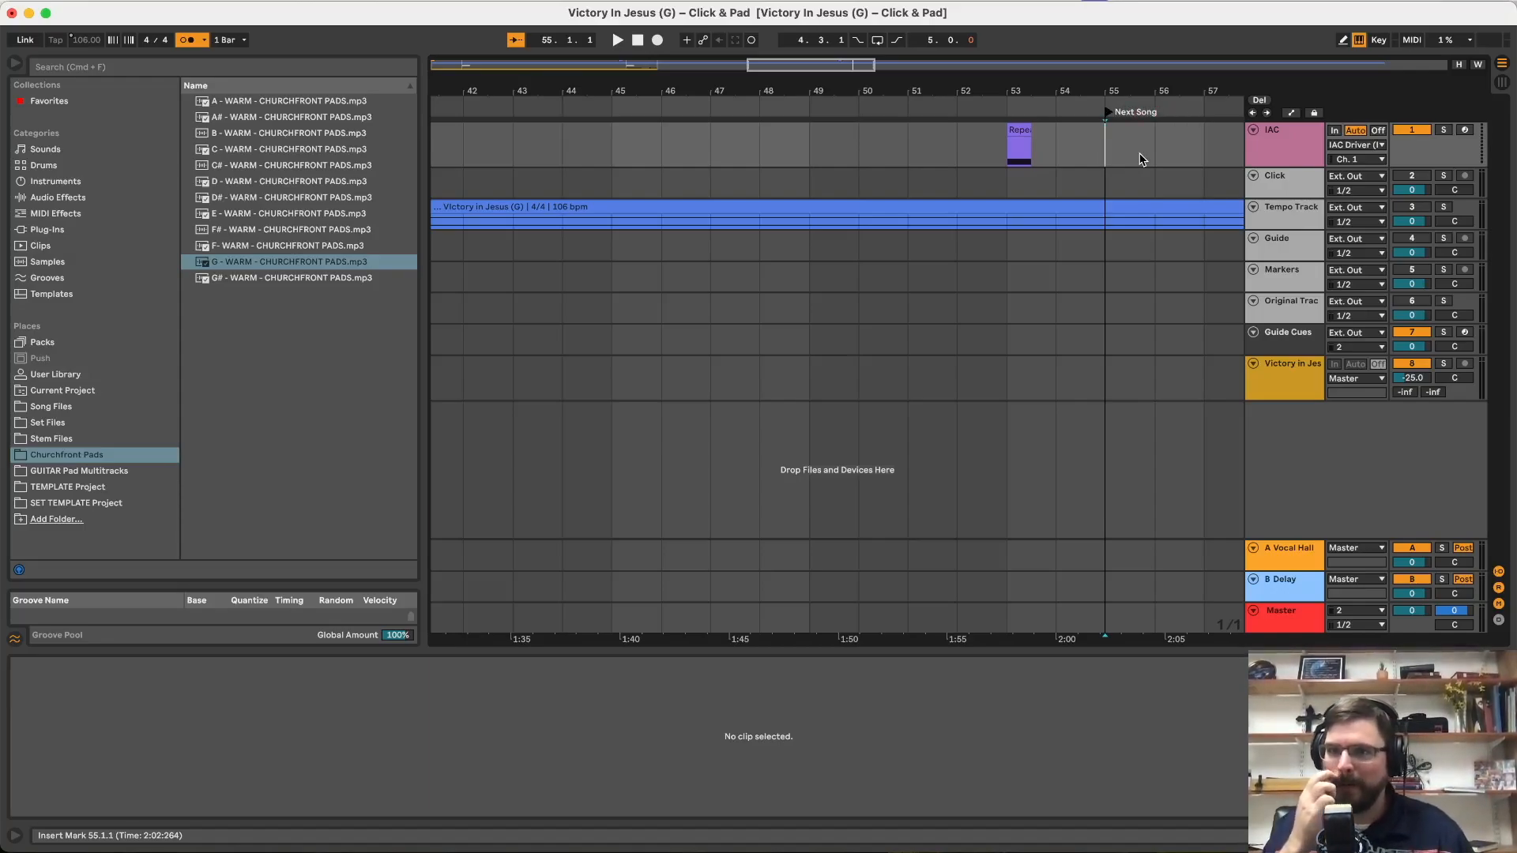
# Step: Delete everything in the Tempo Track clip after the Next Song locator at bar 55
pyautogui.click(1112, 228)
pyautogui.moveTo(1130, 230); pyautogui.dragTo(1206, 232)
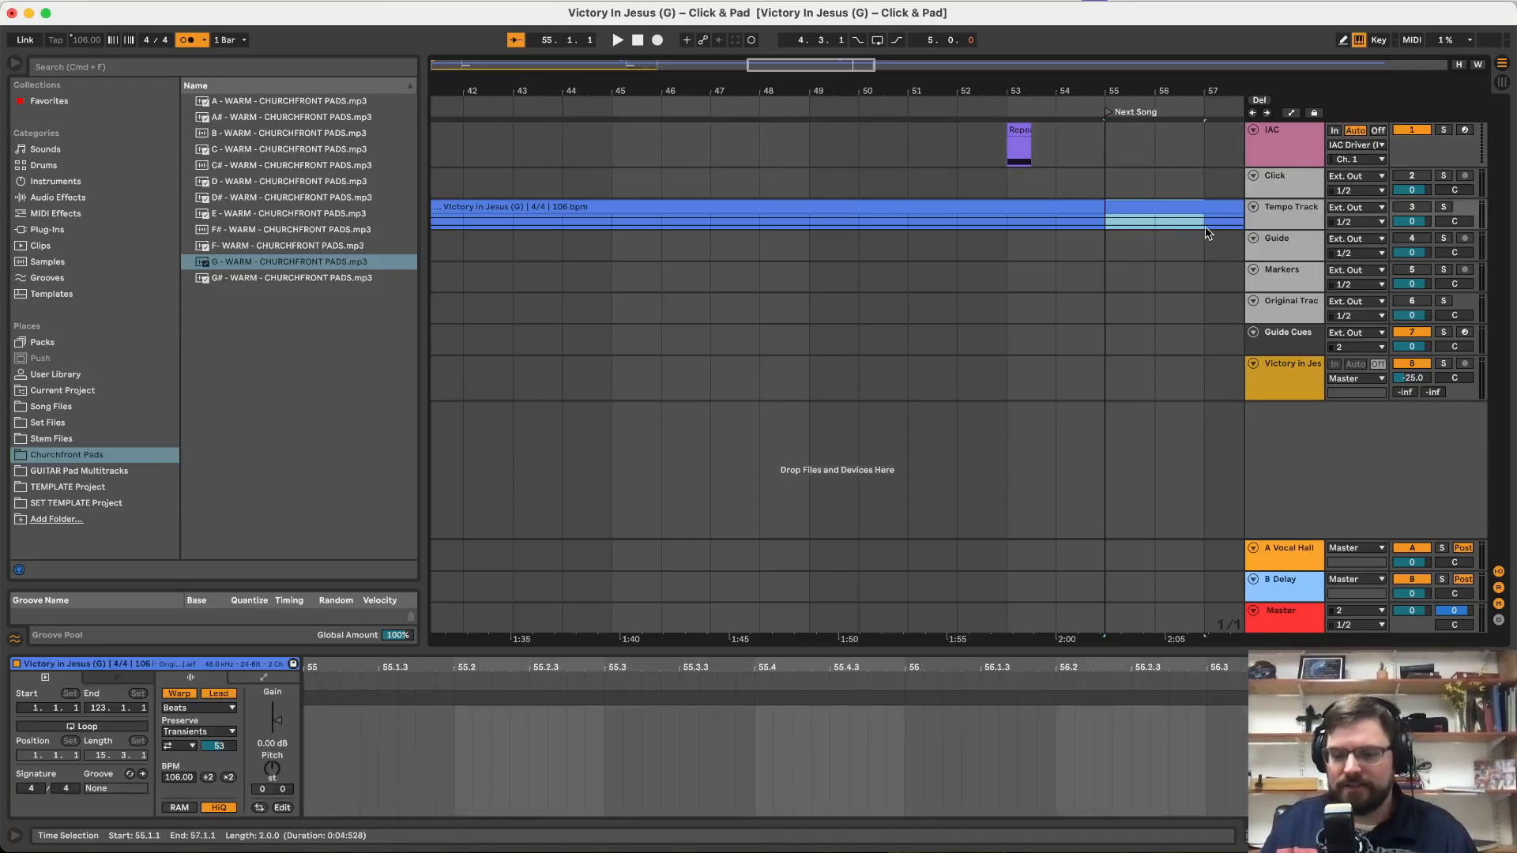
pyautogui.press('Delete')
pyautogui.click(1227, 207)
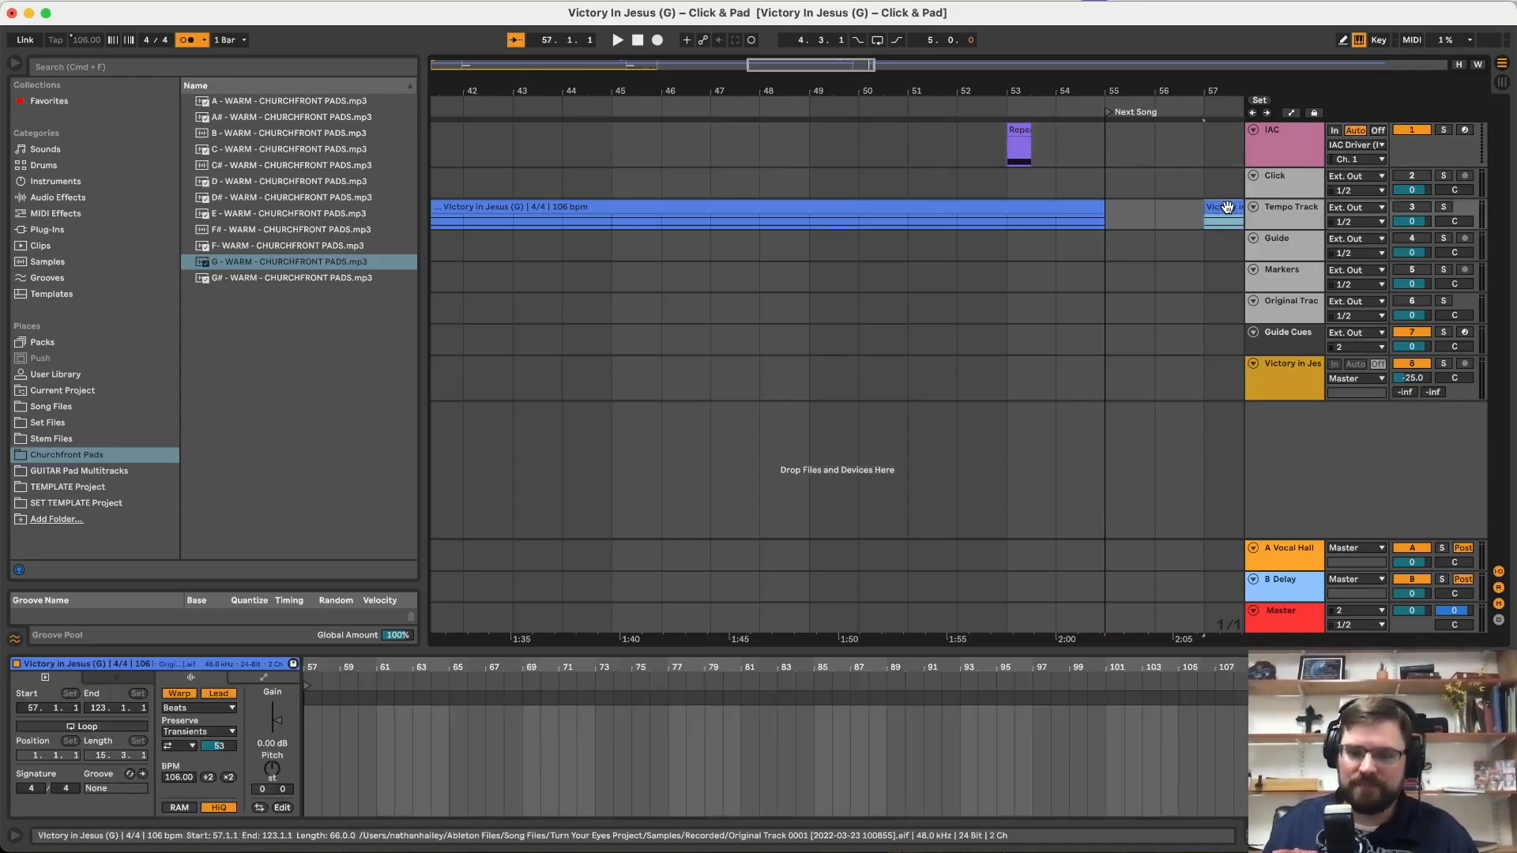
pyautogui.press('Delete')
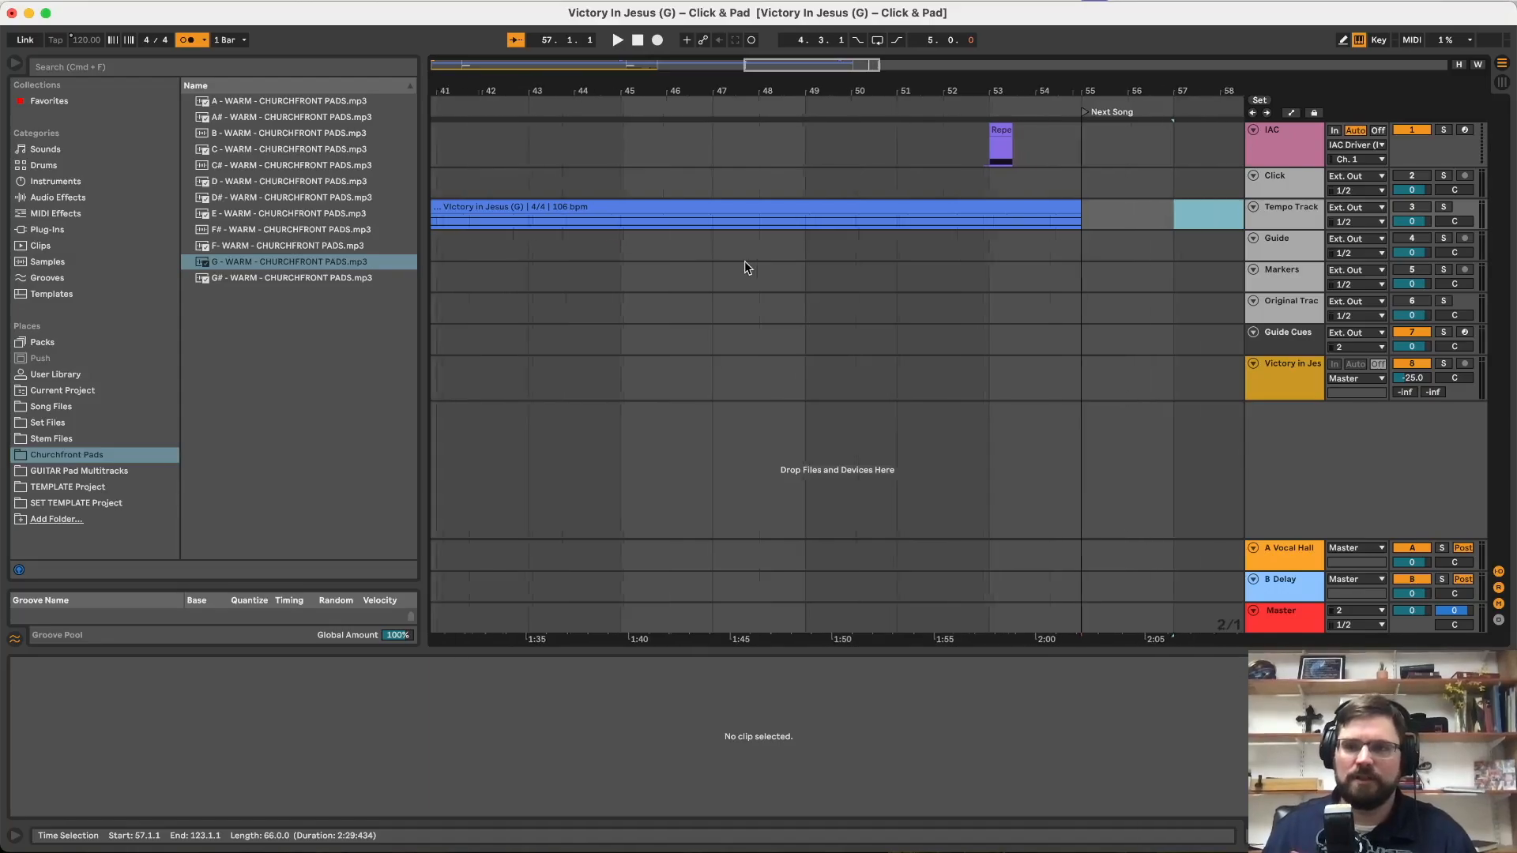
# Step: Check the Tempo Track clip's color and set the Victory in Jesus pad track to the same blue
pyautogui.scroll(-5, 744, 261)
pyautogui.hscroll(-10, 744, 261)
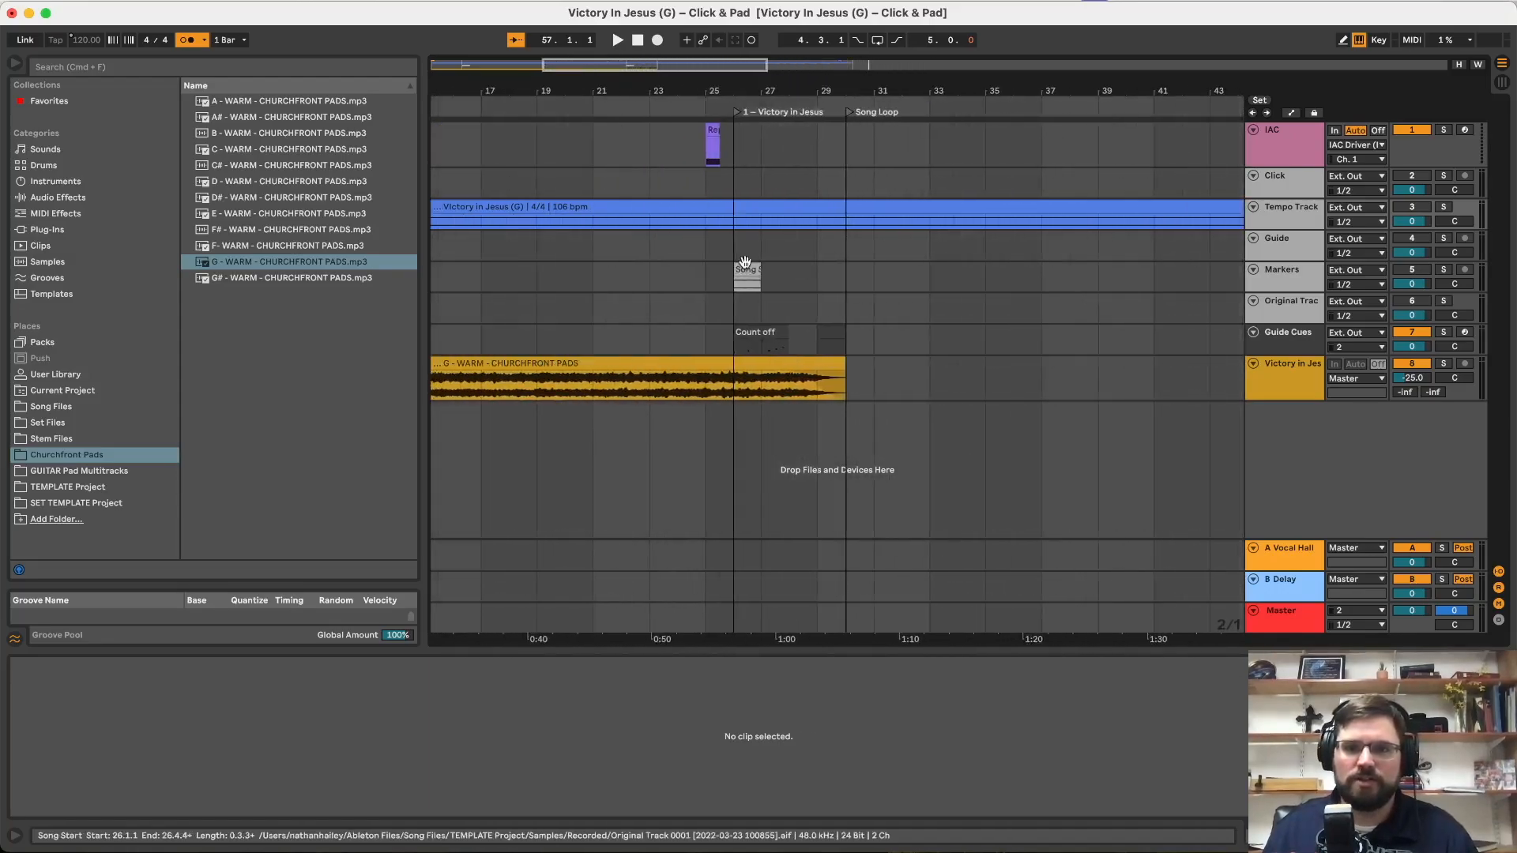
pyautogui.click(587, 208)
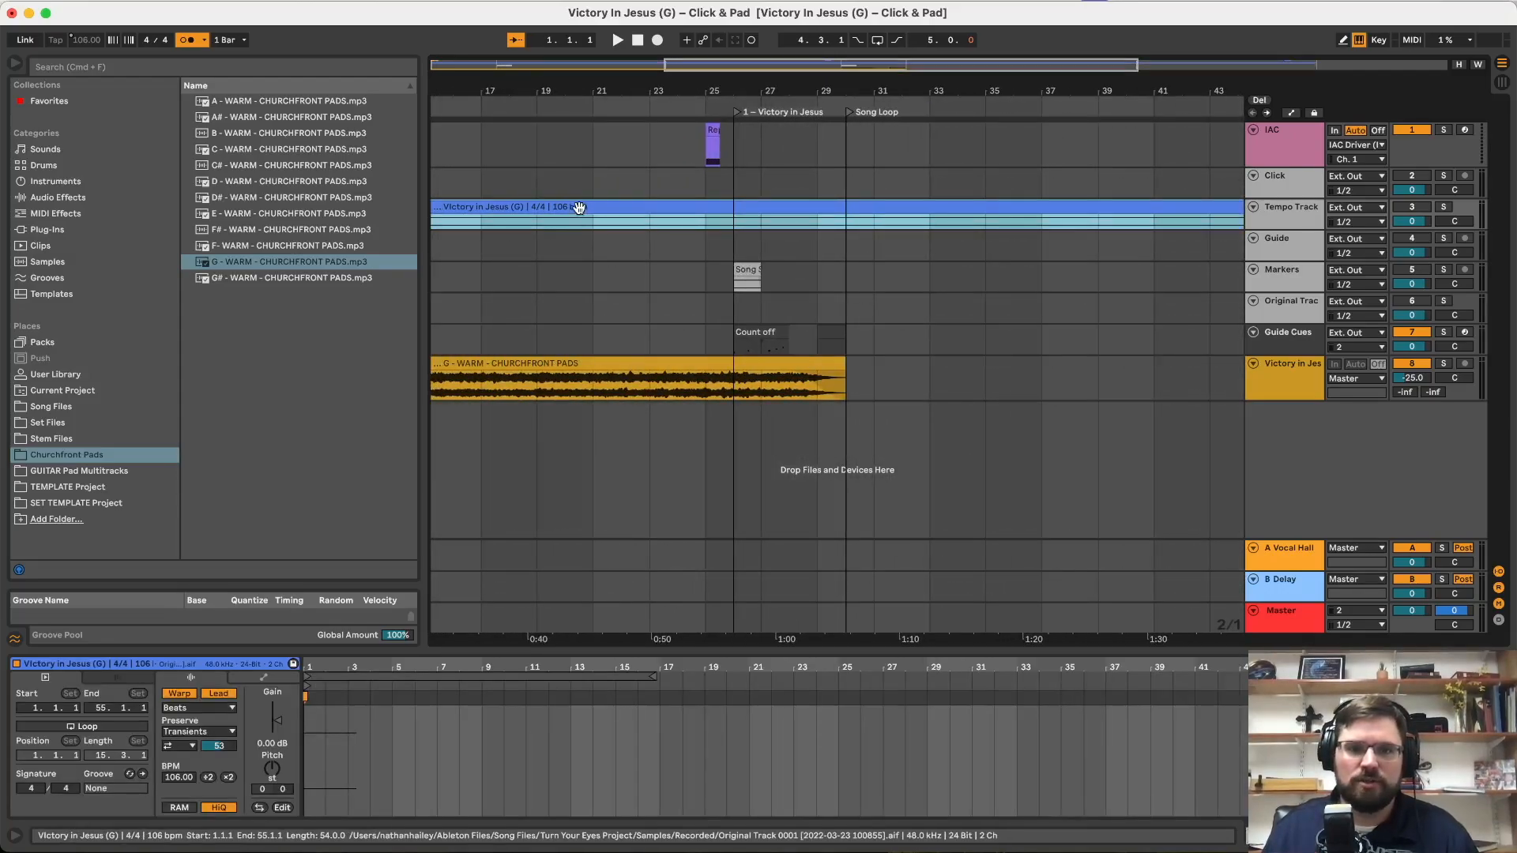
pyautogui.rightClick(581, 207)
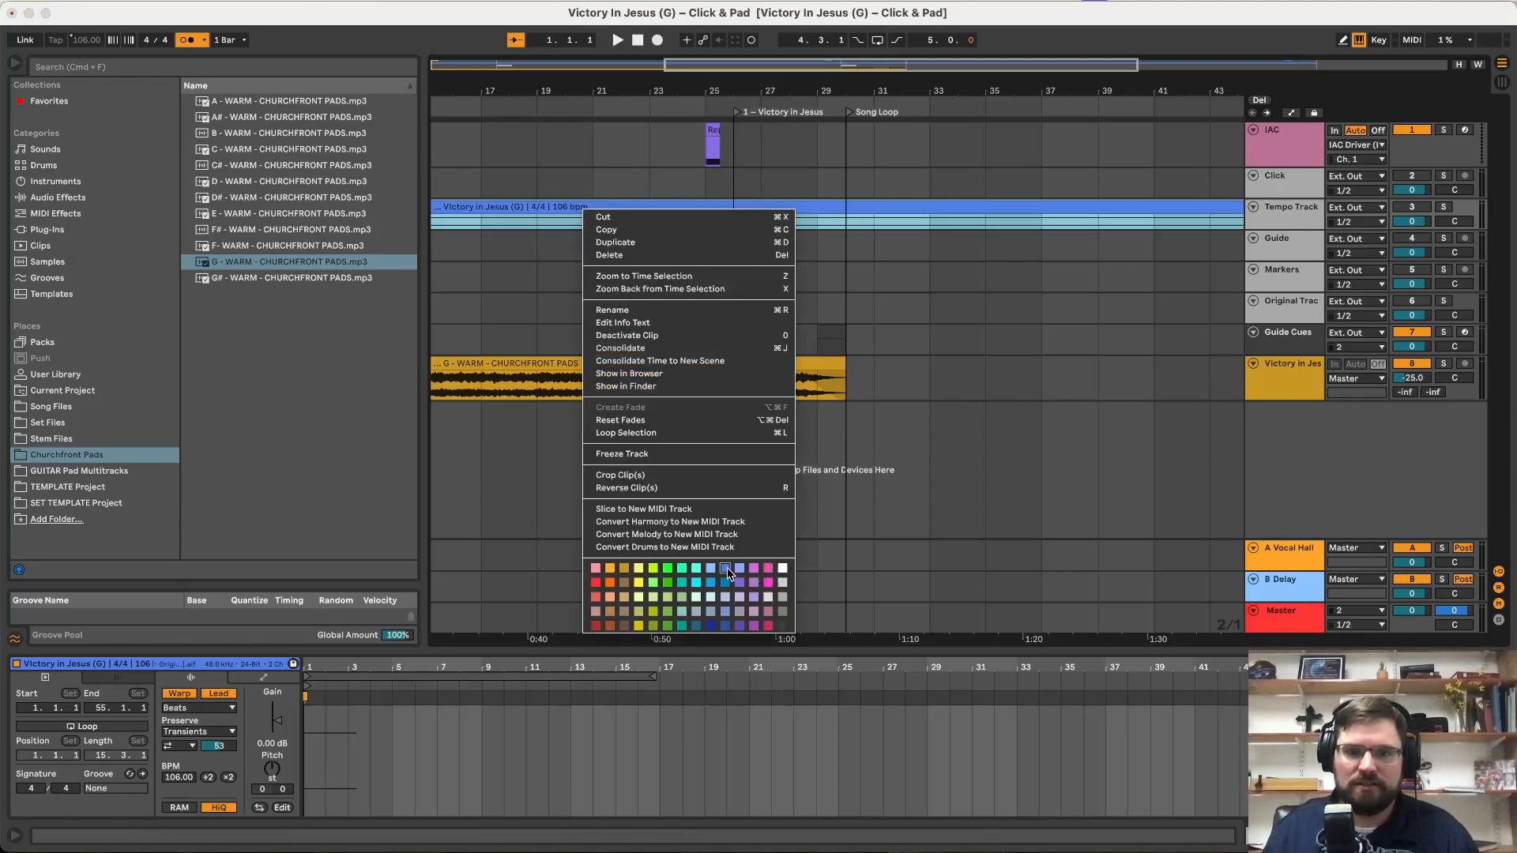
pyautogui.click(912, 508)
pyautogui.click(1300, 383)
pyautogui.rightClick(1300, 382)
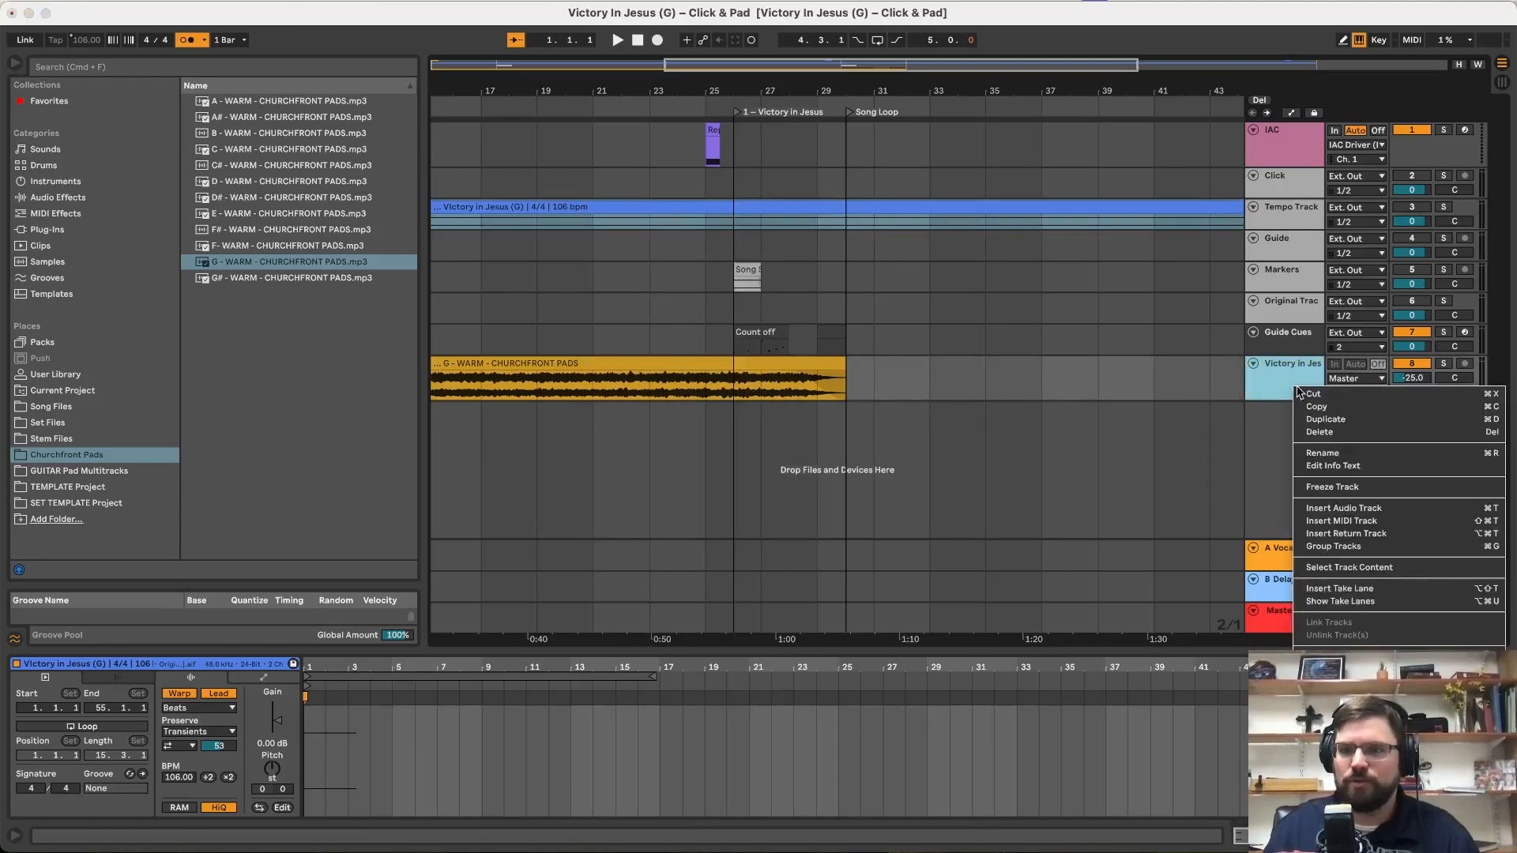
pyautogui.click(1435, 657)
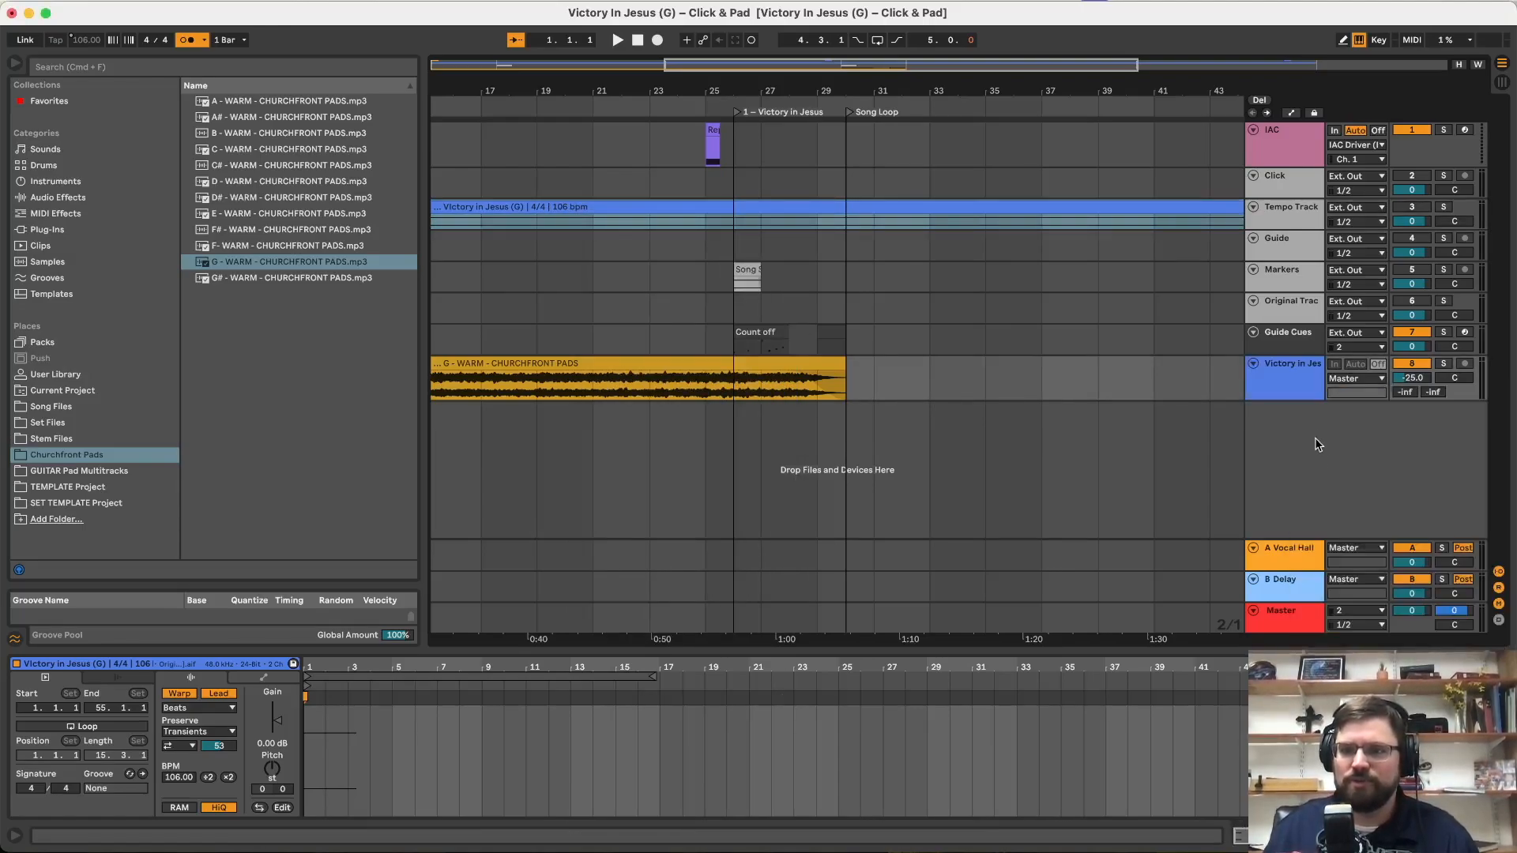
# Step: Assign the pad track's color to its clips
pyautogui.rightClick(1303, 392)
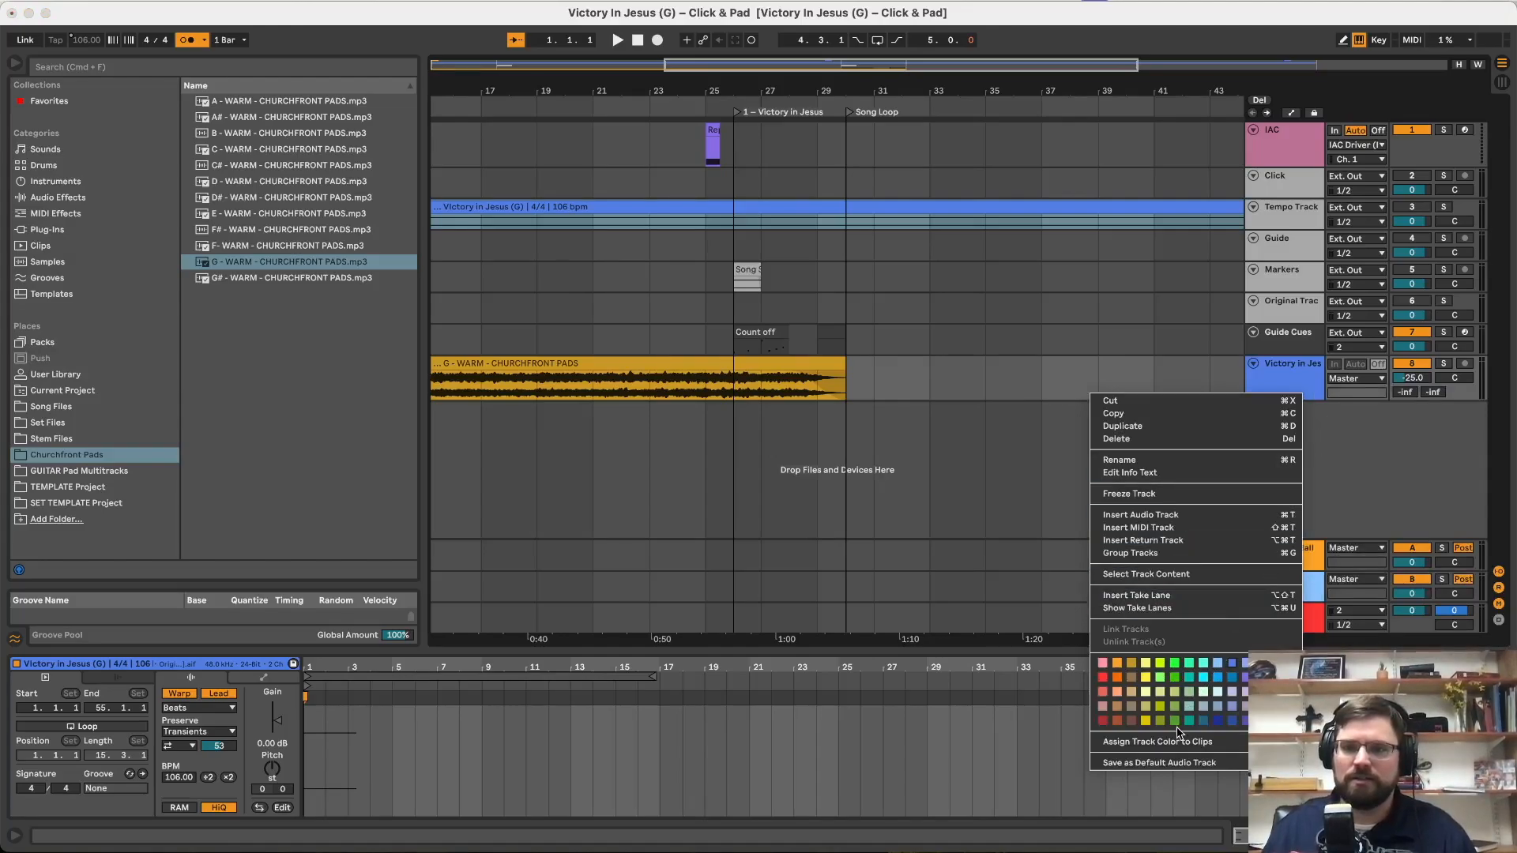
pyautogui.click(1216, 746)
pyautogui.click(985, 450)
# Step: Review the opening of the arrangement, marking bars 1 to 5 on the Click track and selecting the Markers track
pyautogui.scroll(-3, 867, 335)
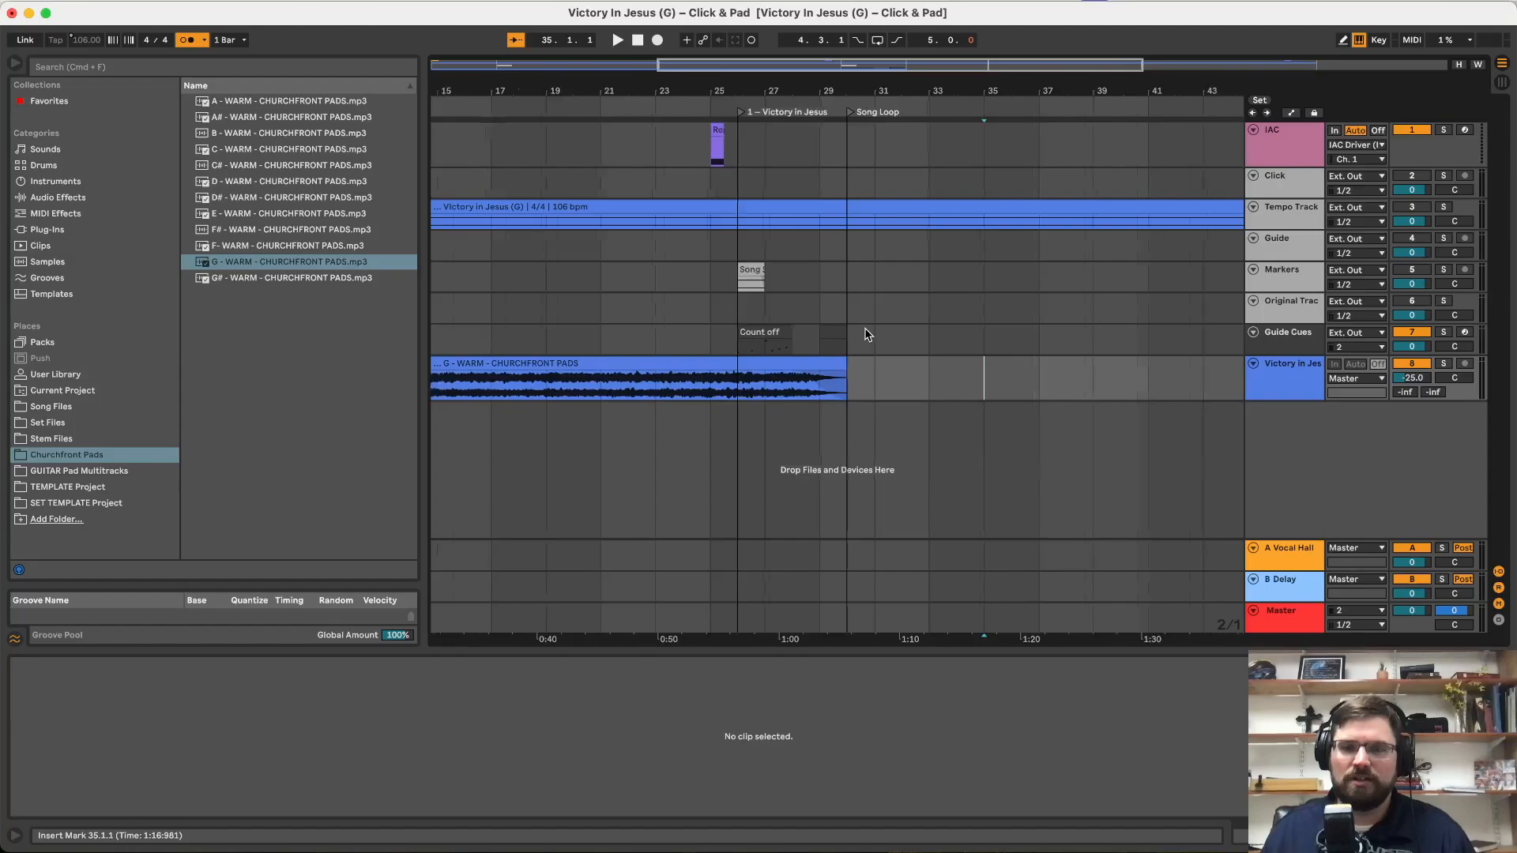
pyautogui.scroll(-2, 867, 335)
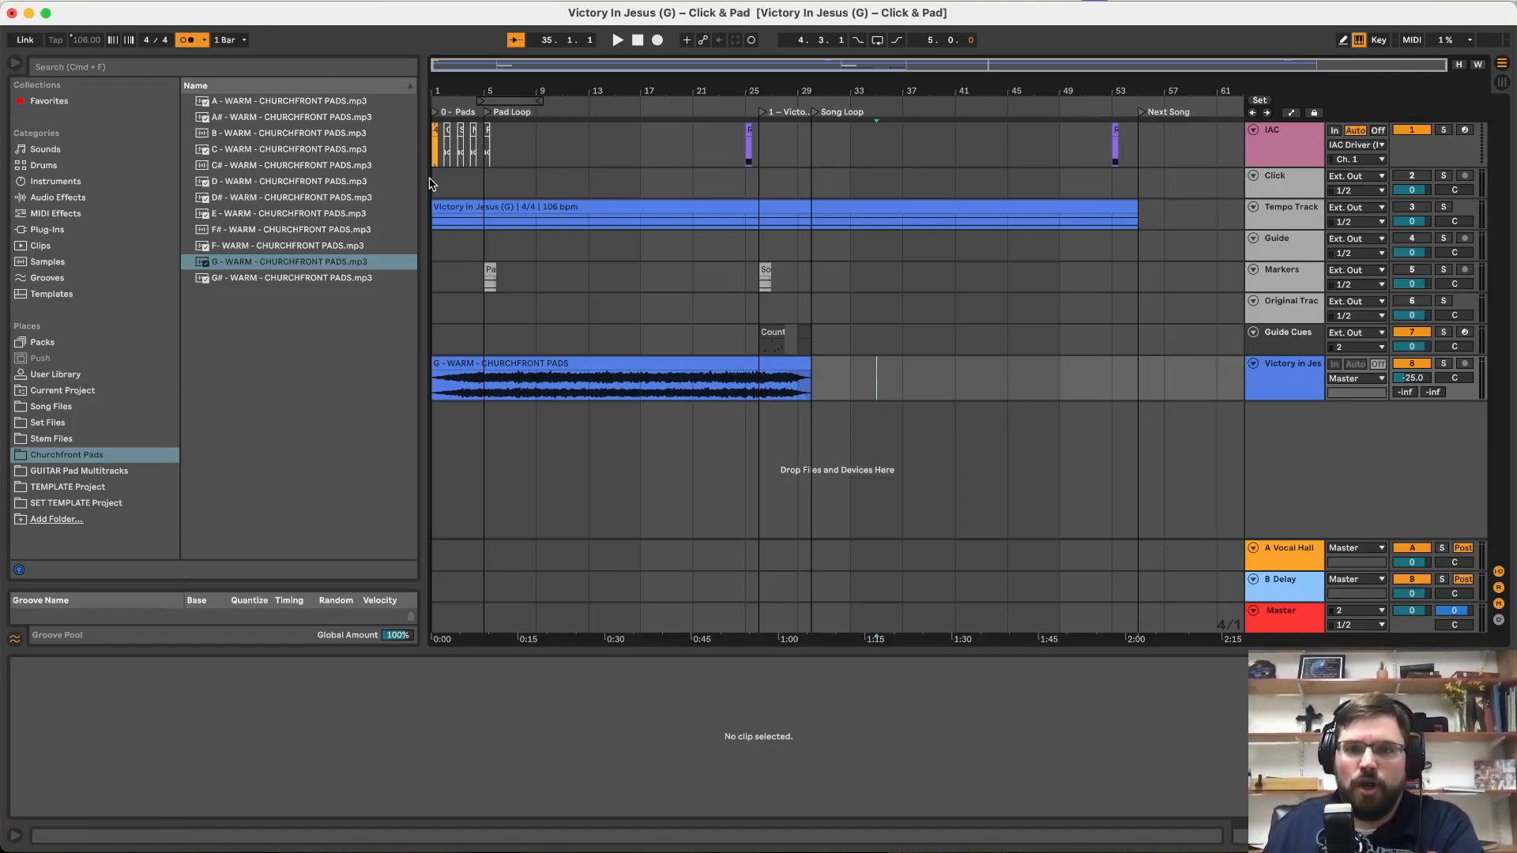
pyautogui.moveTo(433, 184); pyautogui.dragTo(480, 188)
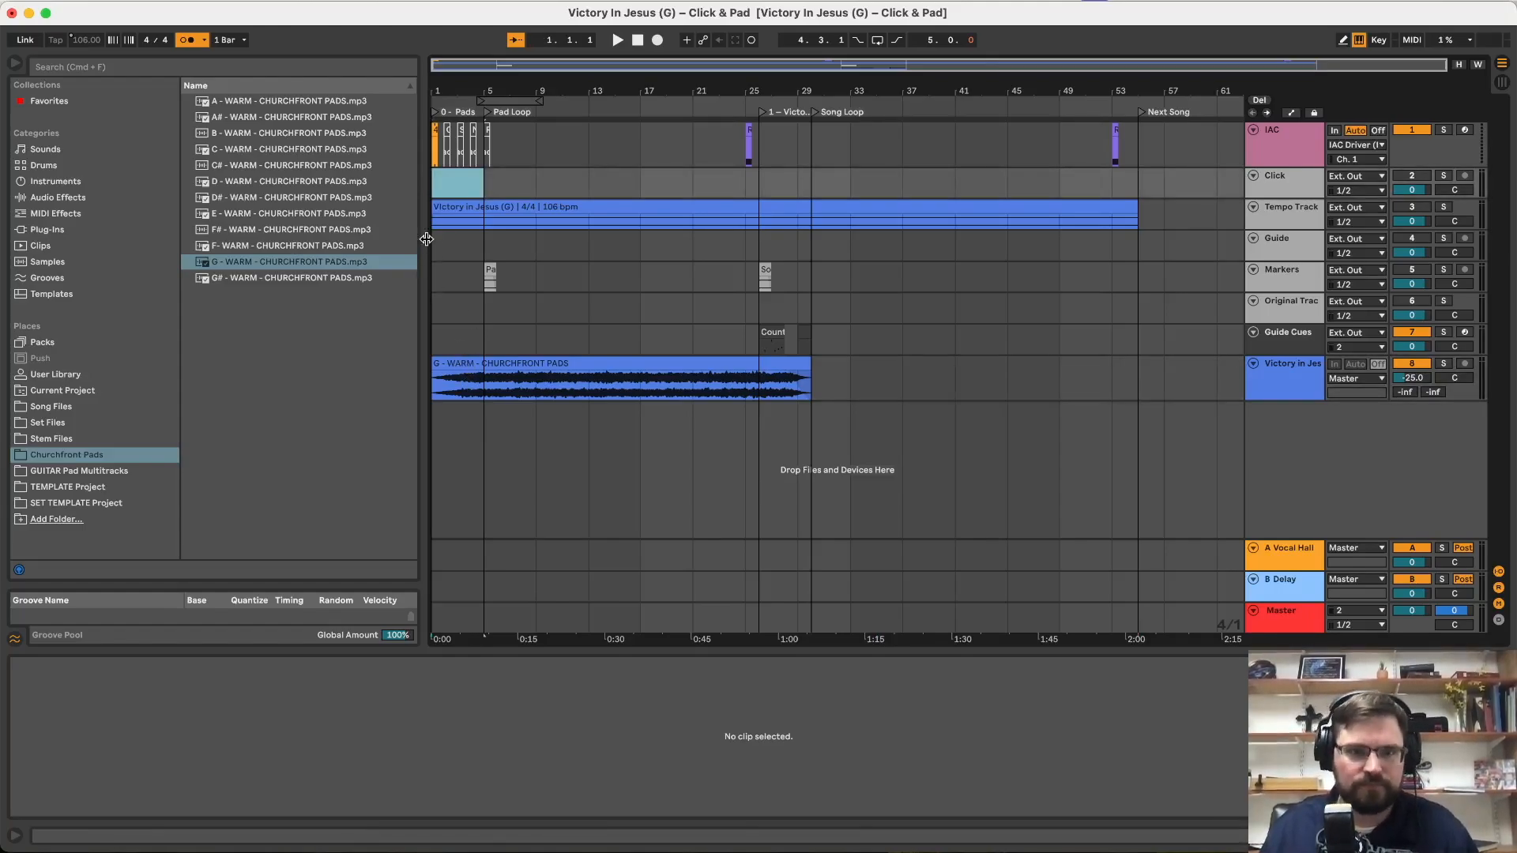
pyautogui.scroll(5, 503, 274)
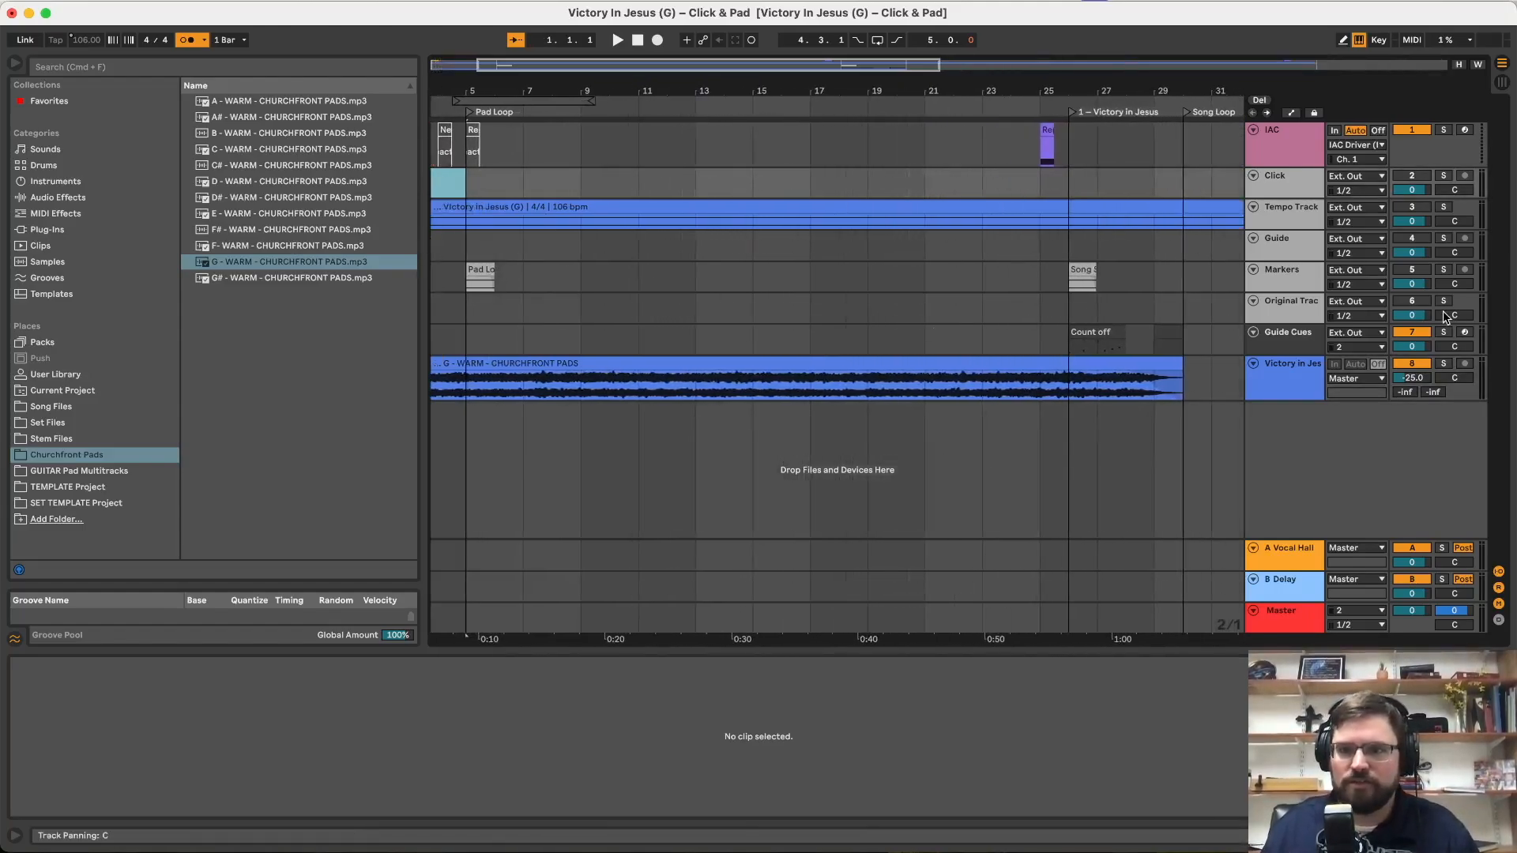
pyautogui.click(1291, 281)
pyautogui.hscroll(-3, 792, 263)
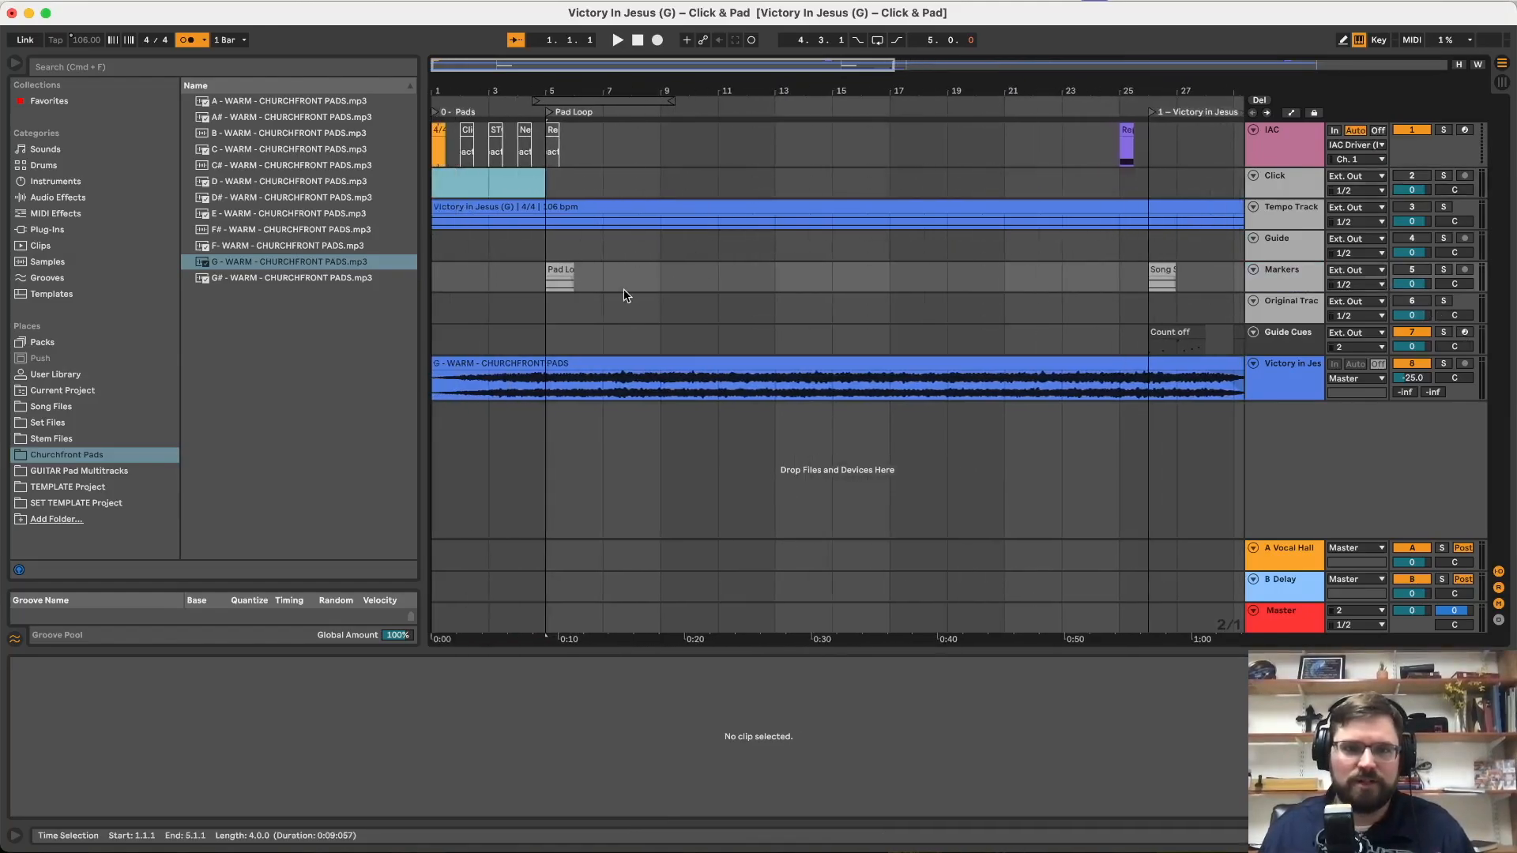
# Step: Copy the Pad Loop marker clip to bar 1 of the Markers track and rename the copy Pad Start
pyautogui.scroll(3, 624, 295)
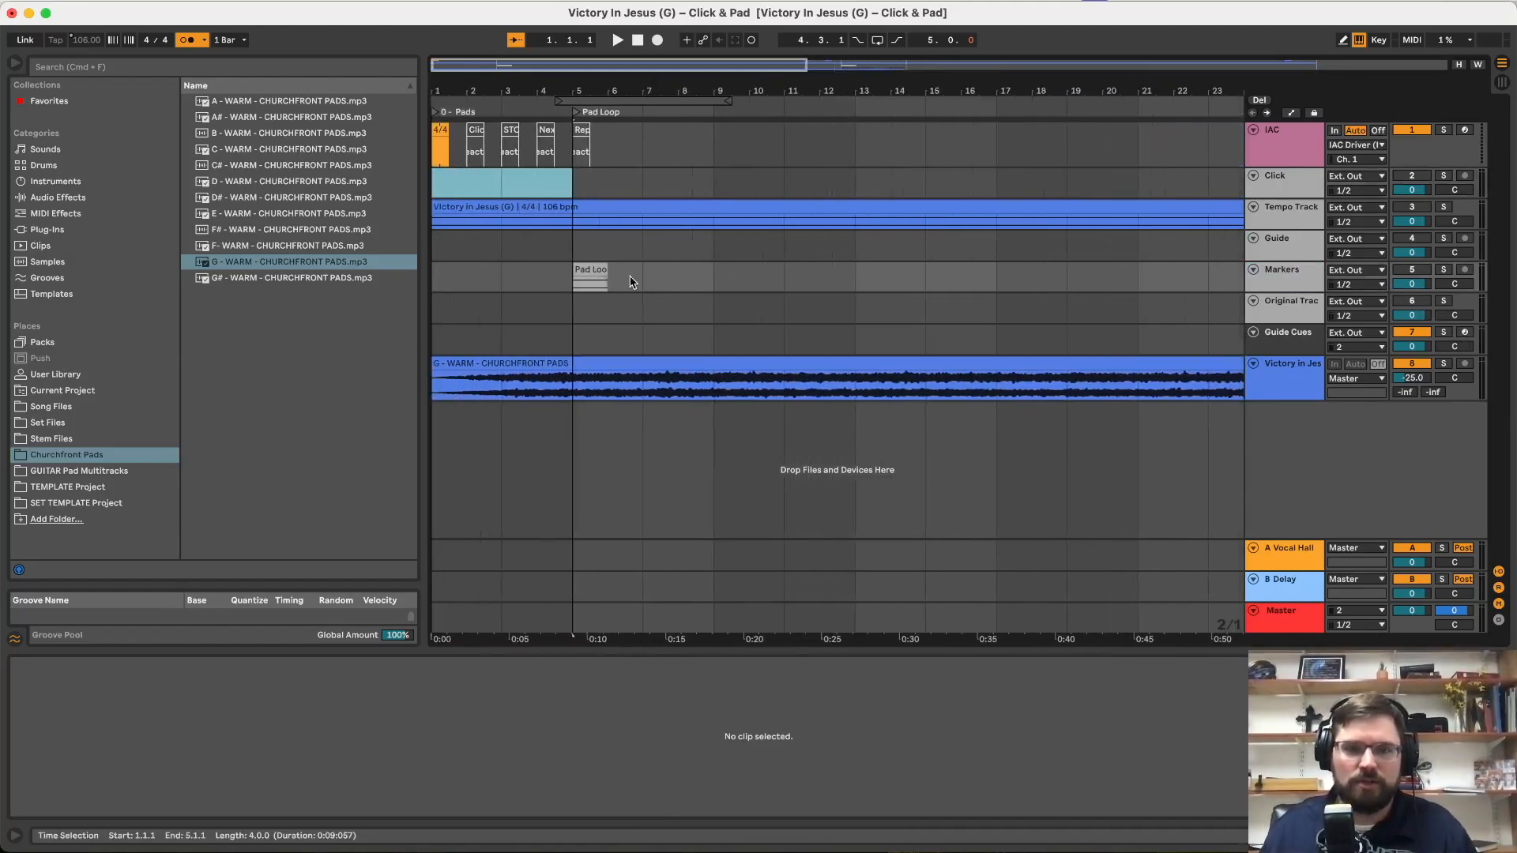
pyautogui.moveTo(591, 270); pyautogui.dragTo(447, 273)
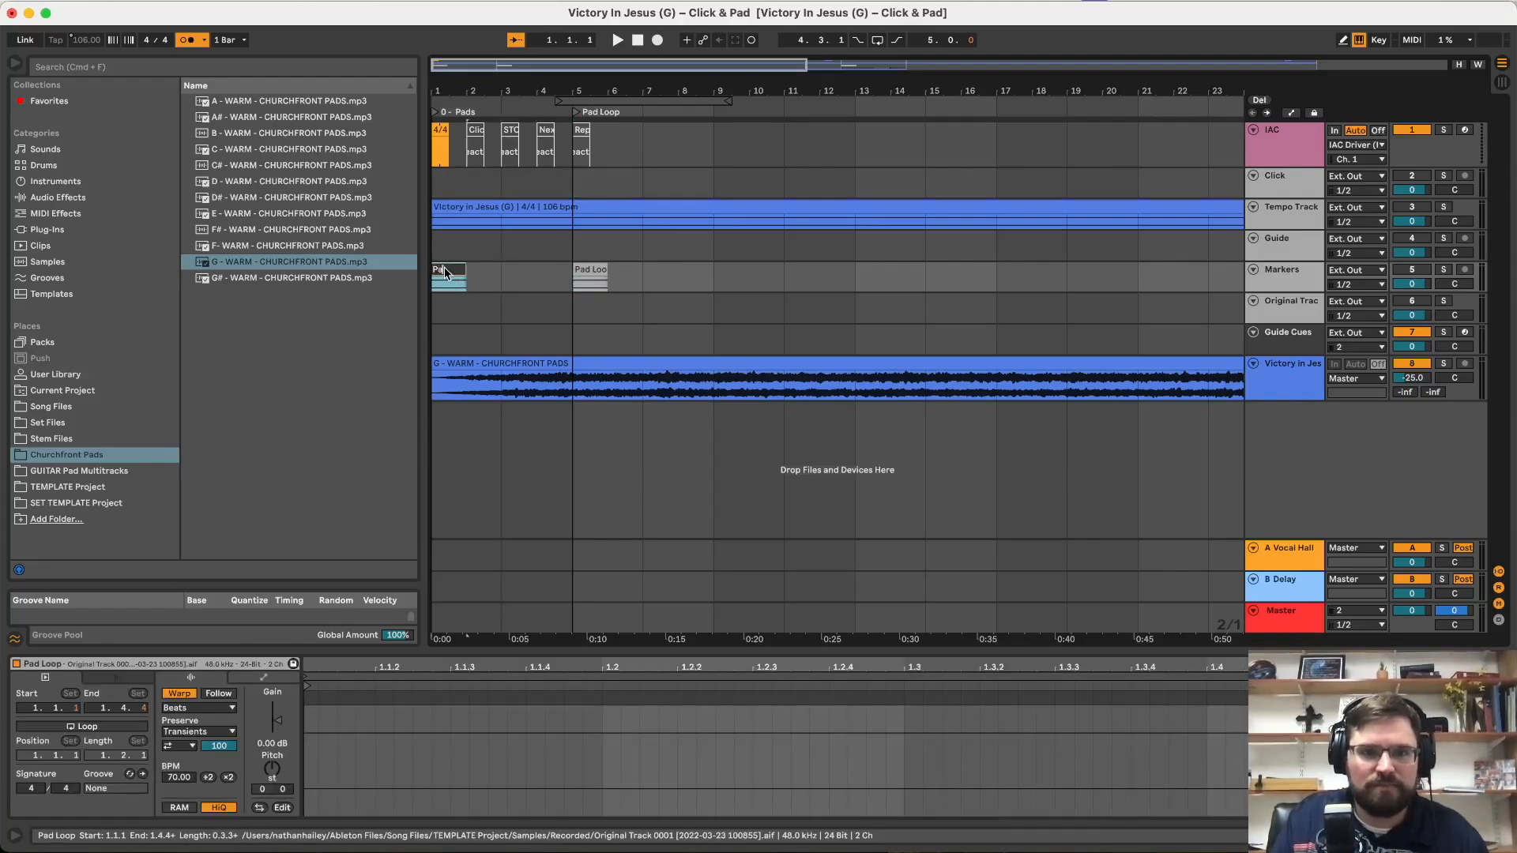
pyautogui.press('Return')
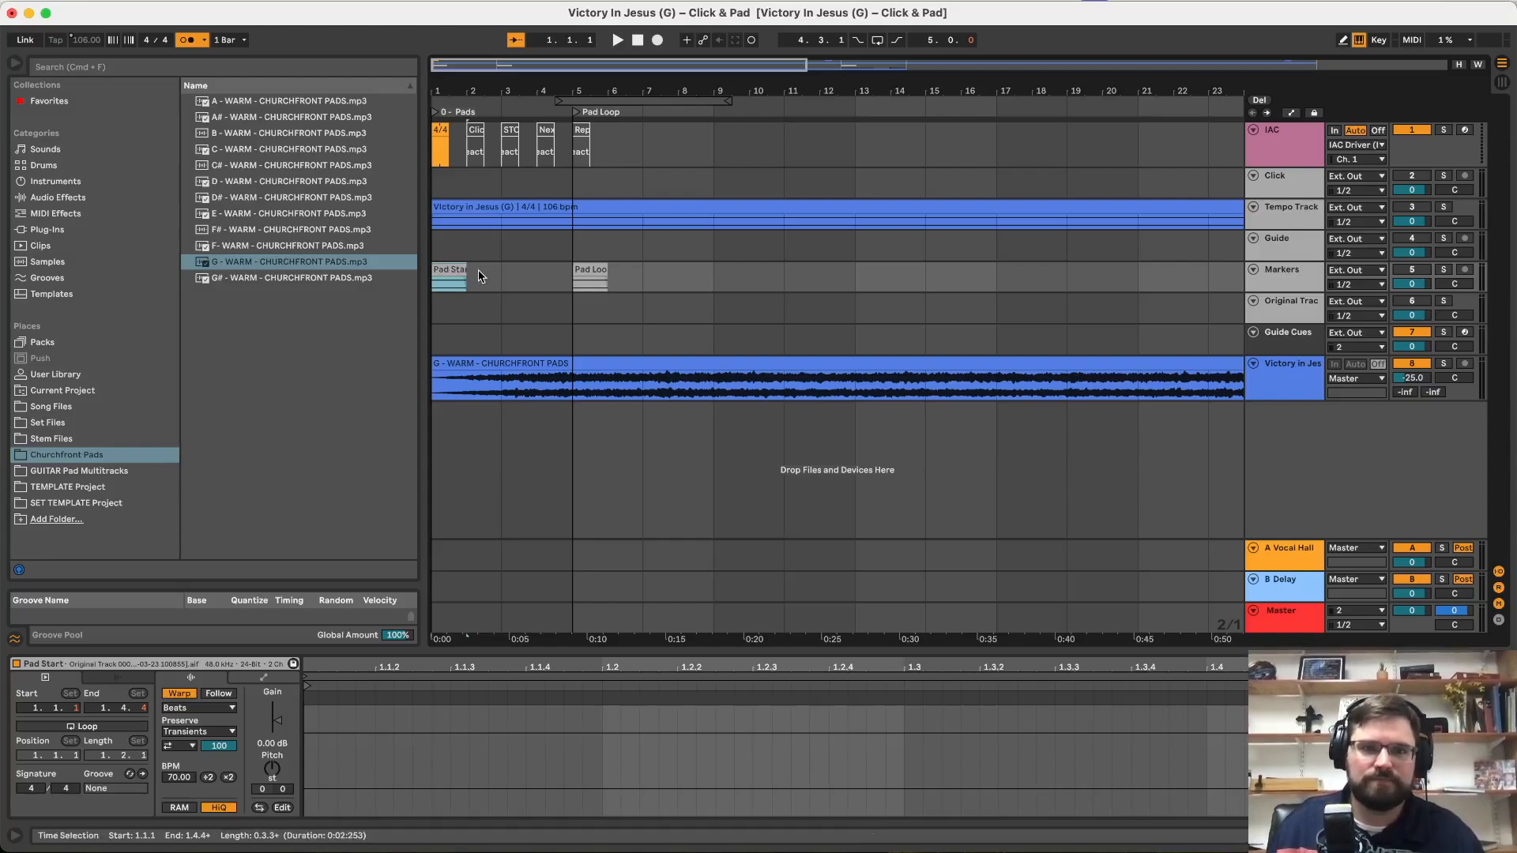
# Step: Check the Pad Loop marker clip at bar 5 and the Song Start marker clip at bar 26
pyautogui.scroll(3, 479, 269)
pyautogui.hscroll(-2, 485, 275)
pyautogui.click(833, 288)
pyautogui.click(765, 267)
pyautogui.hscroll(10, 990, 298)
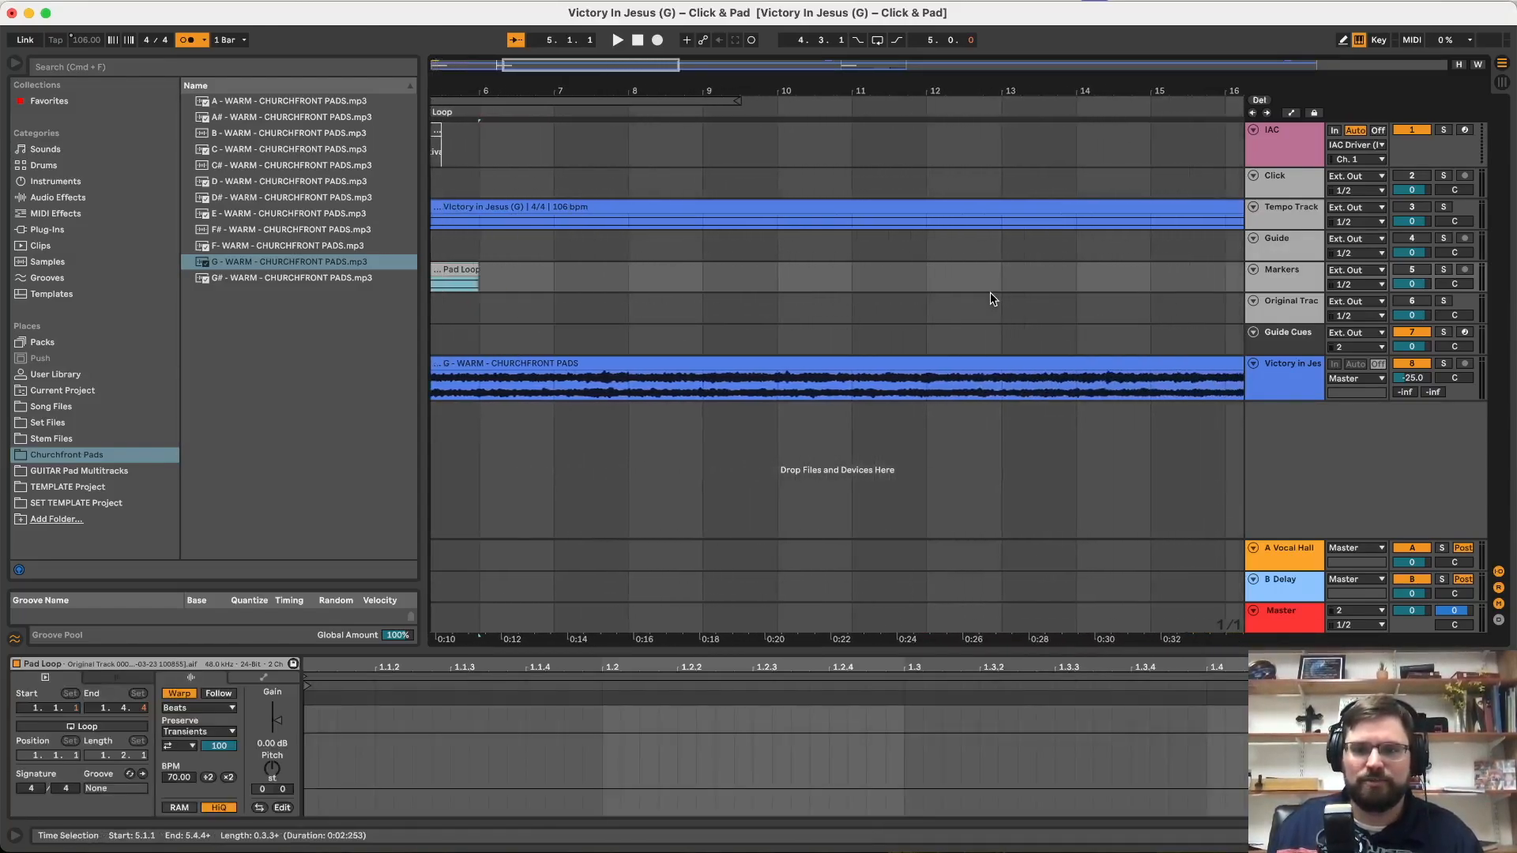
pyautogui.hscroll(5, 989, 292)
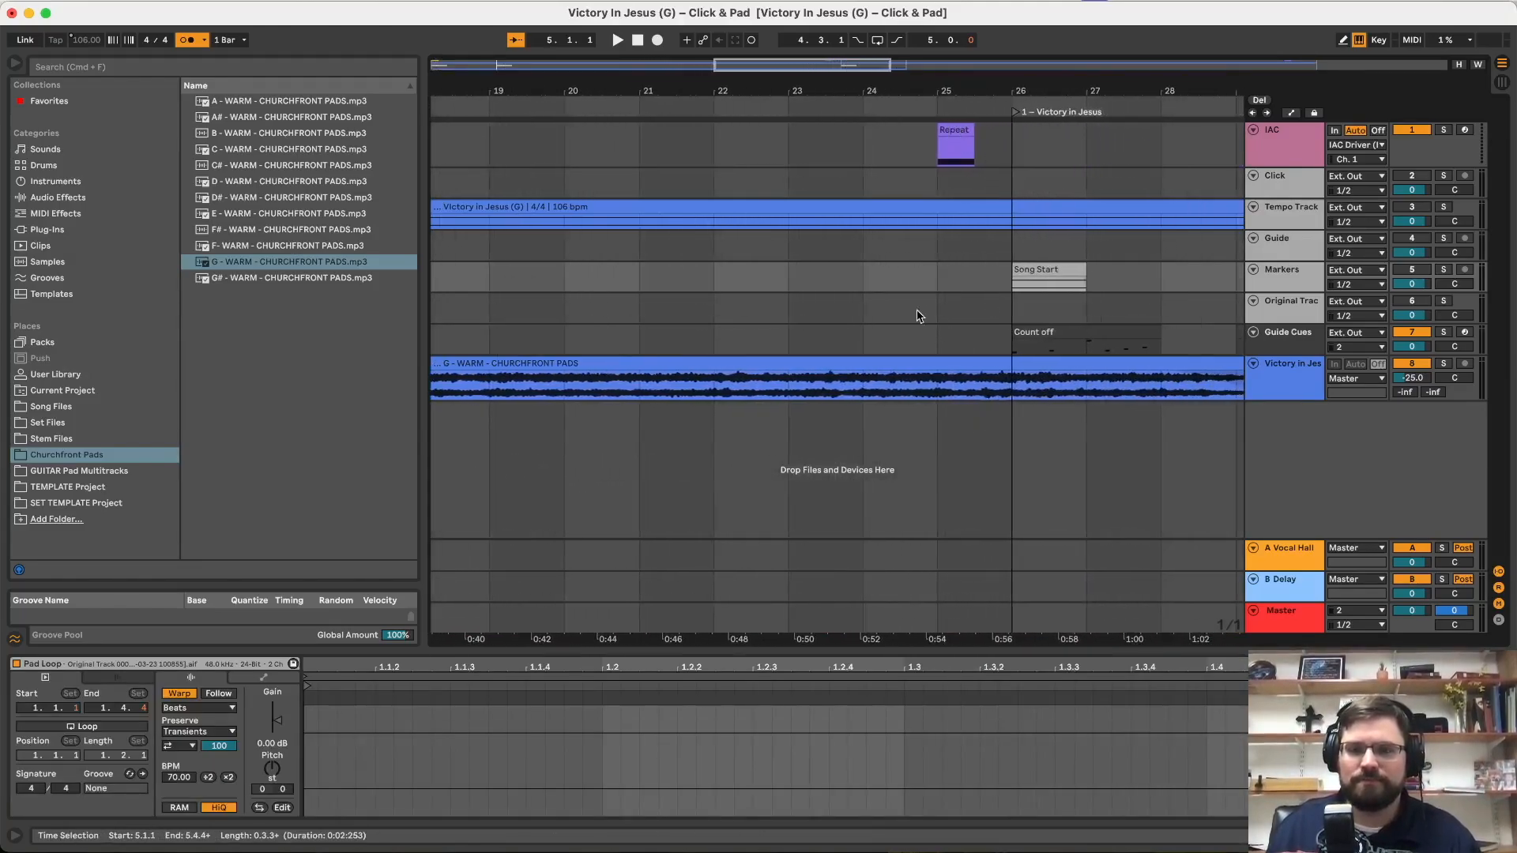
pyautogui.hscroll(5, 909, 315)
pyautogui.click(719, 261)
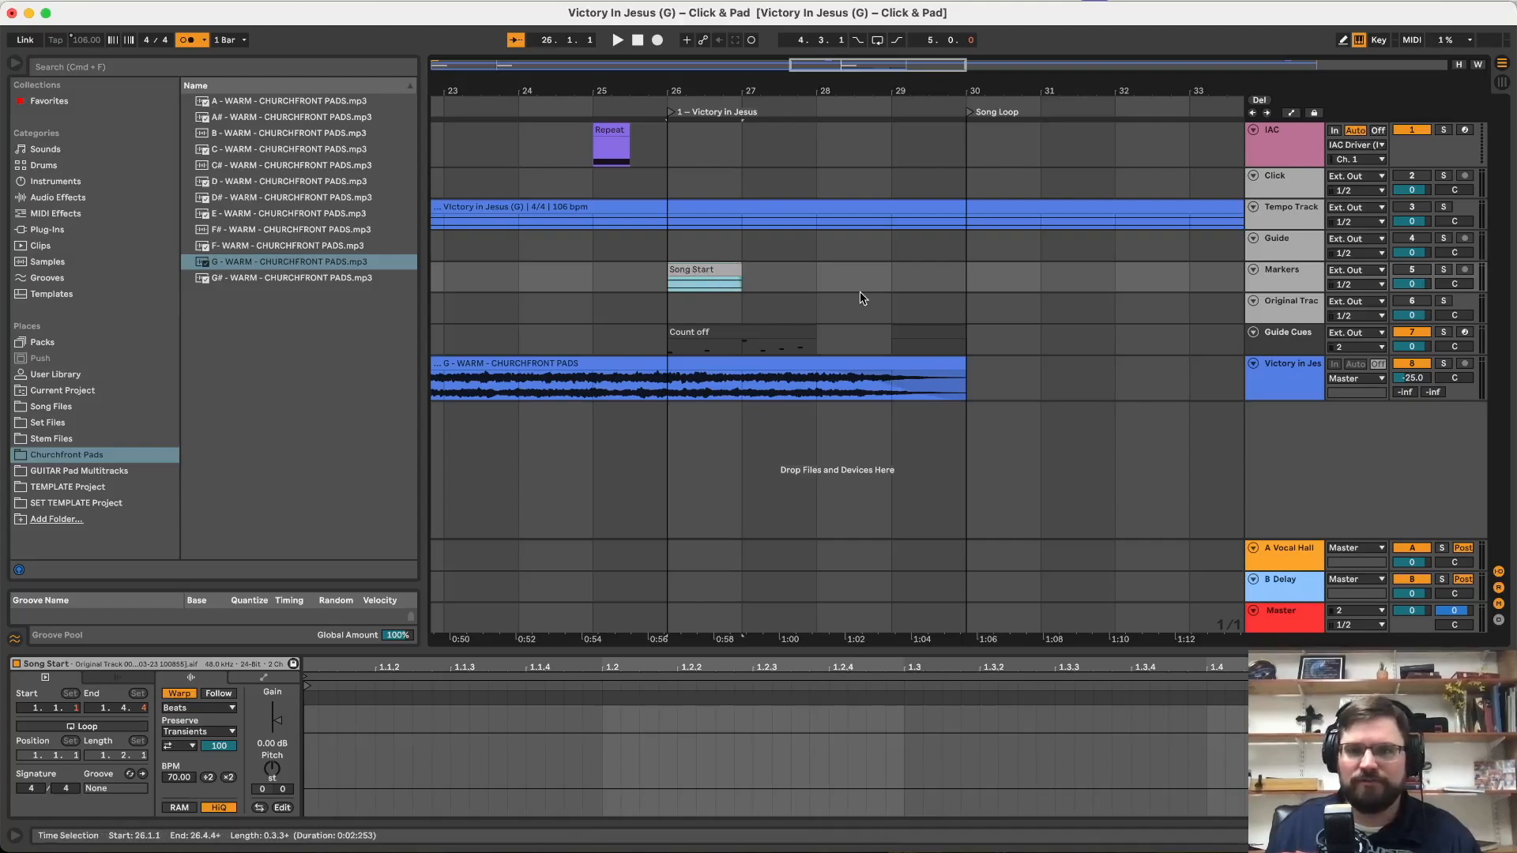
# Step: Copy the Song Start marker clip to the Song Loop locator at bar 30 and rename the copy Song Loop (No Pad)
pyautogui.hscroll(3, 869, 298)
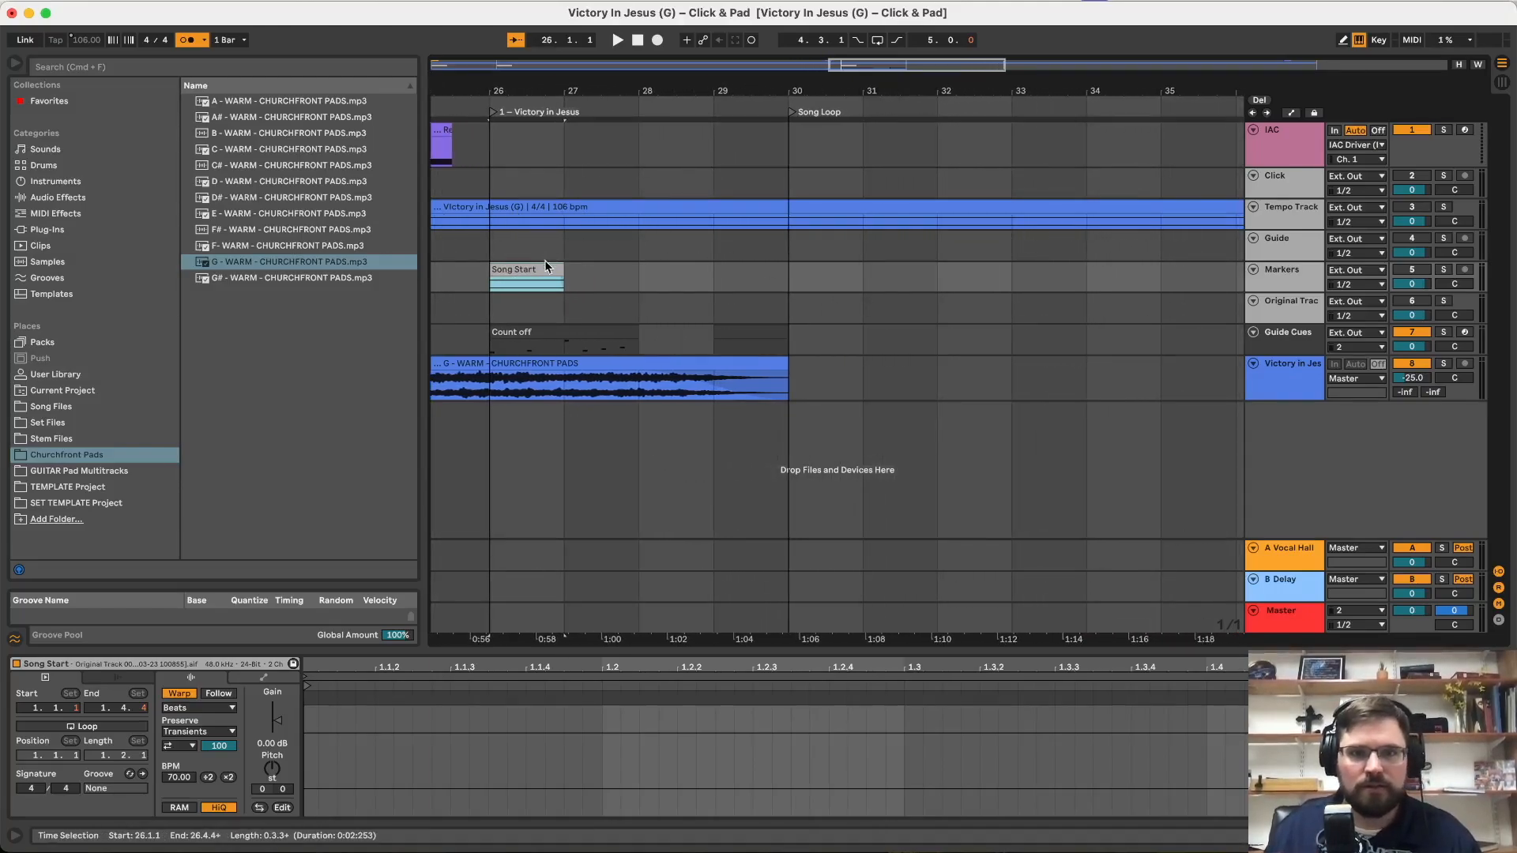
pyautogui.moveTo(545, 264); pyautogui.dragTo(795, 275)
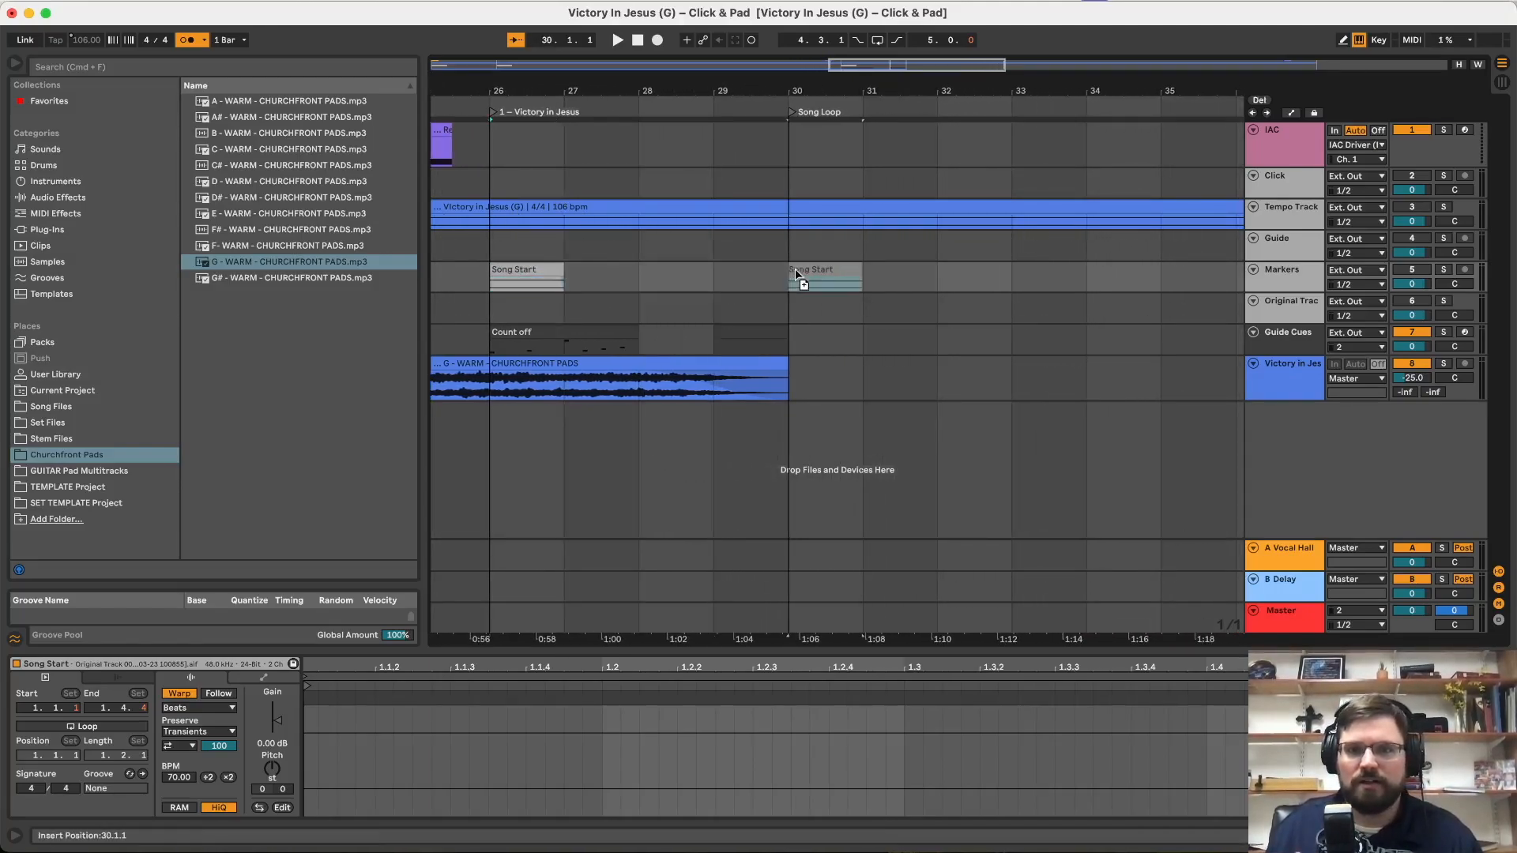
pyautogui.click(836, 270)
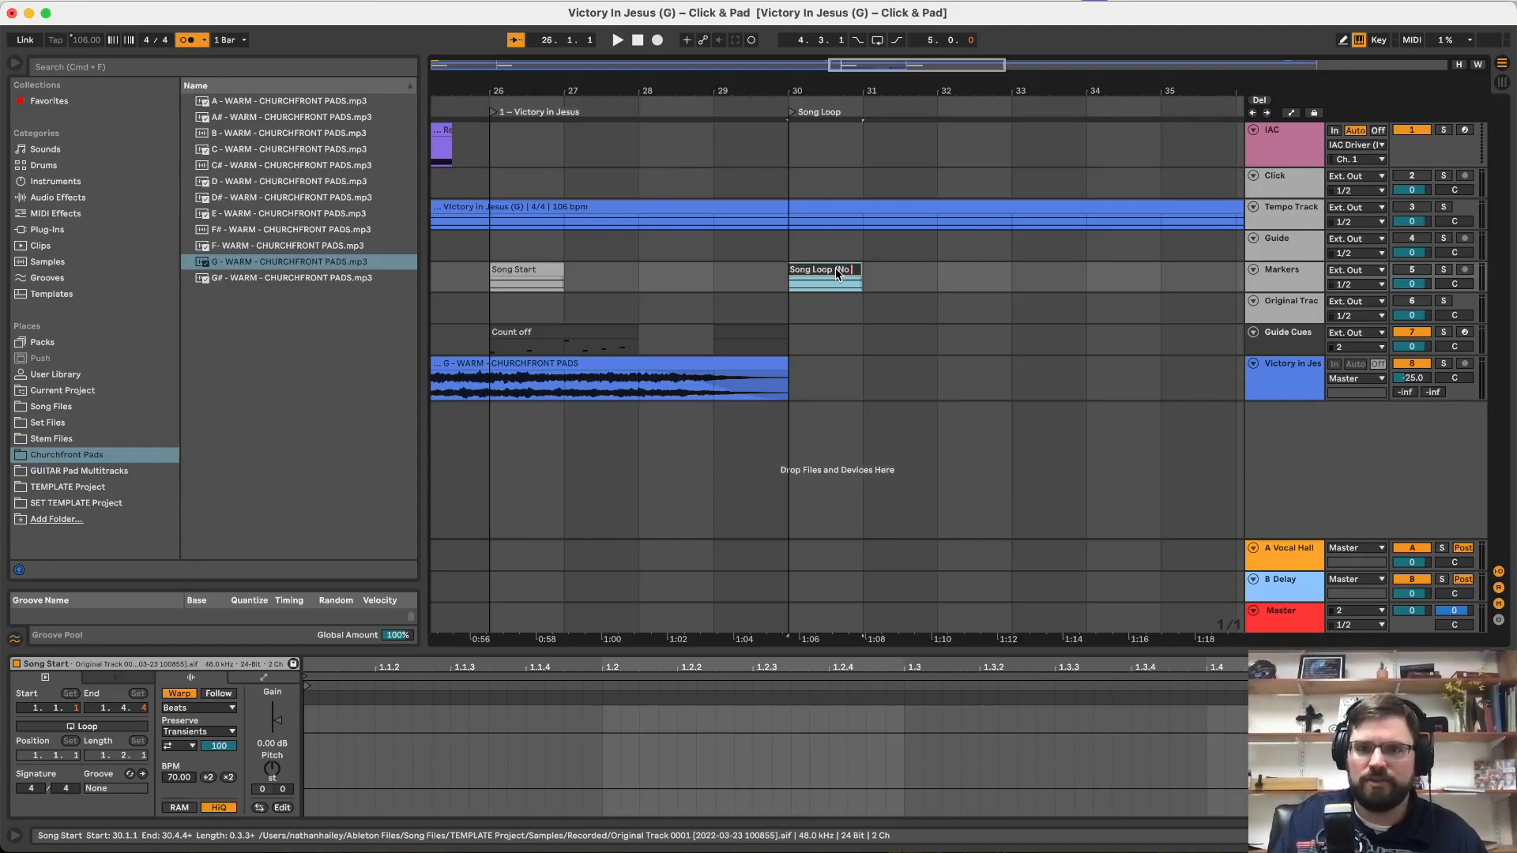
pyautogui.press('Return')
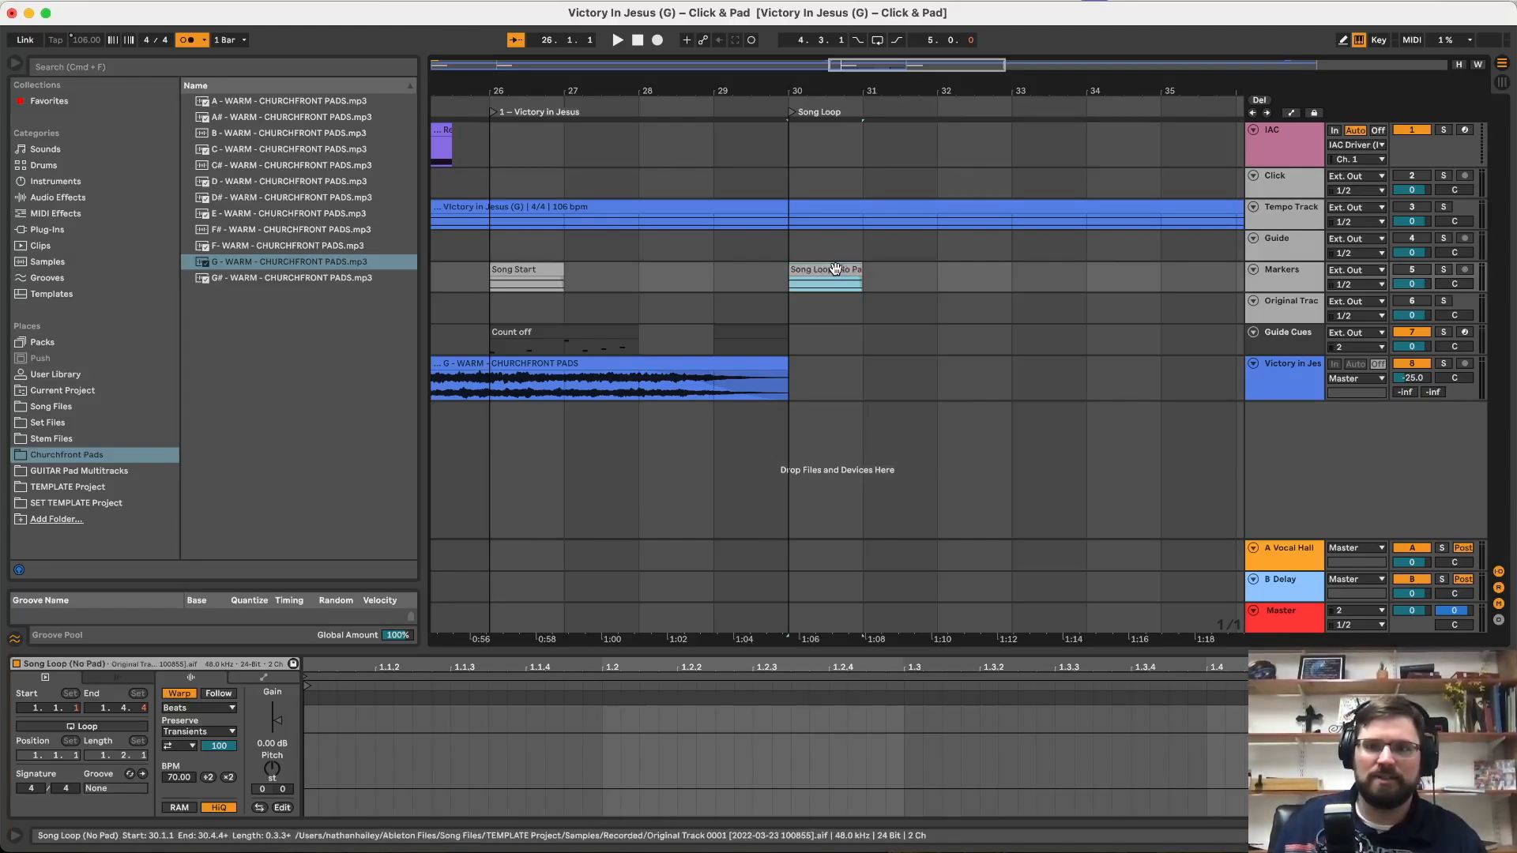
# Step: Review the whole arrangement and play it from bar 1 to check the pad section
pyautogui.click(907, 314)
pyautogui.press('-')
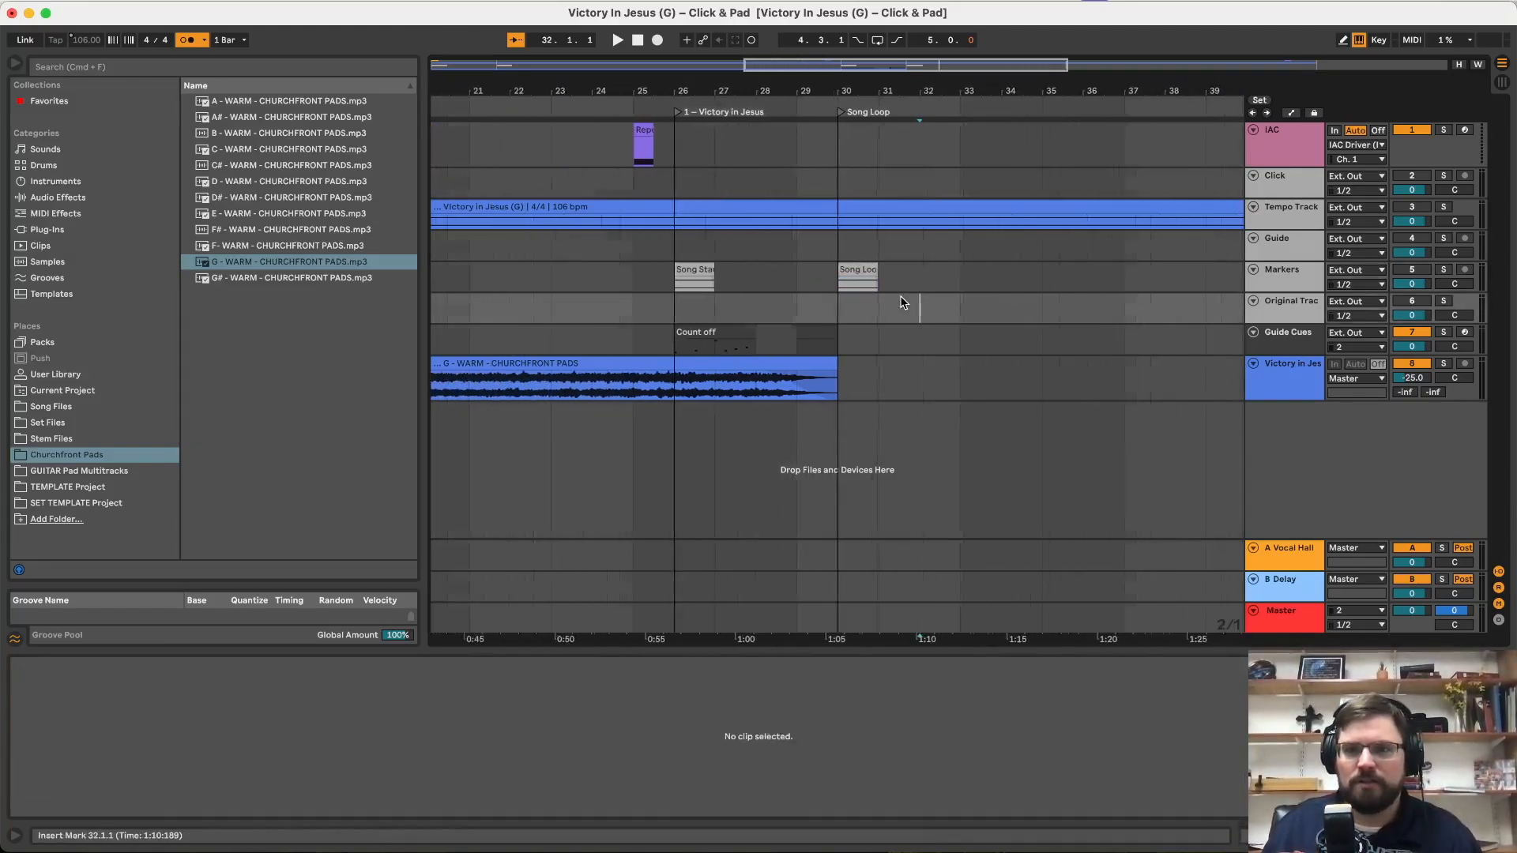
pyautogui.press('-')
pyautogui.press('-')
pyautogui.press('-')
pyautogui.press('-')
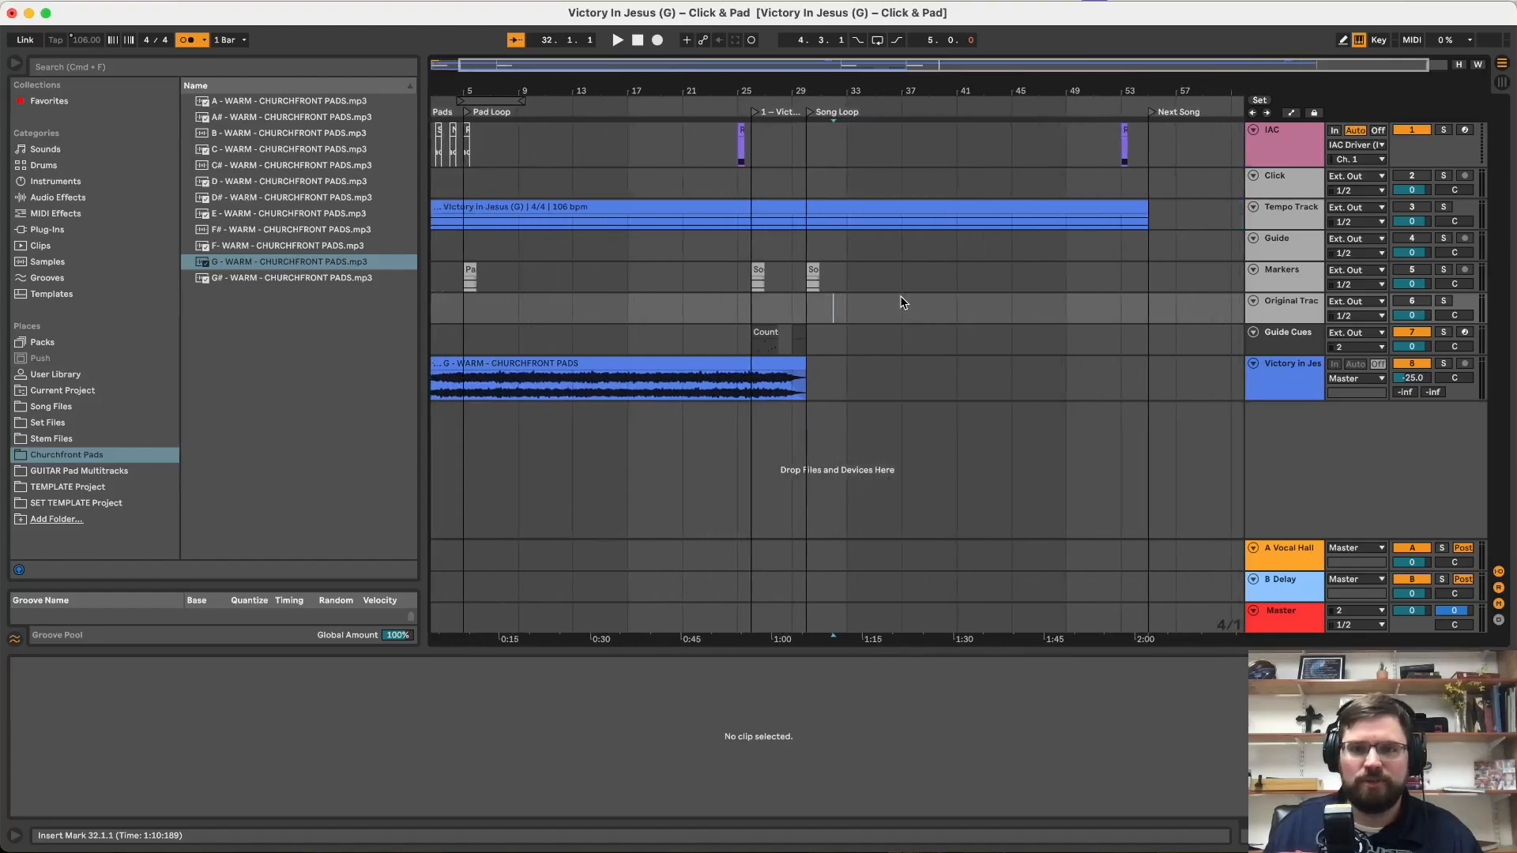
pyautogui.hscroll(-1, 904, 303)
pyautogui.click(650, 245)
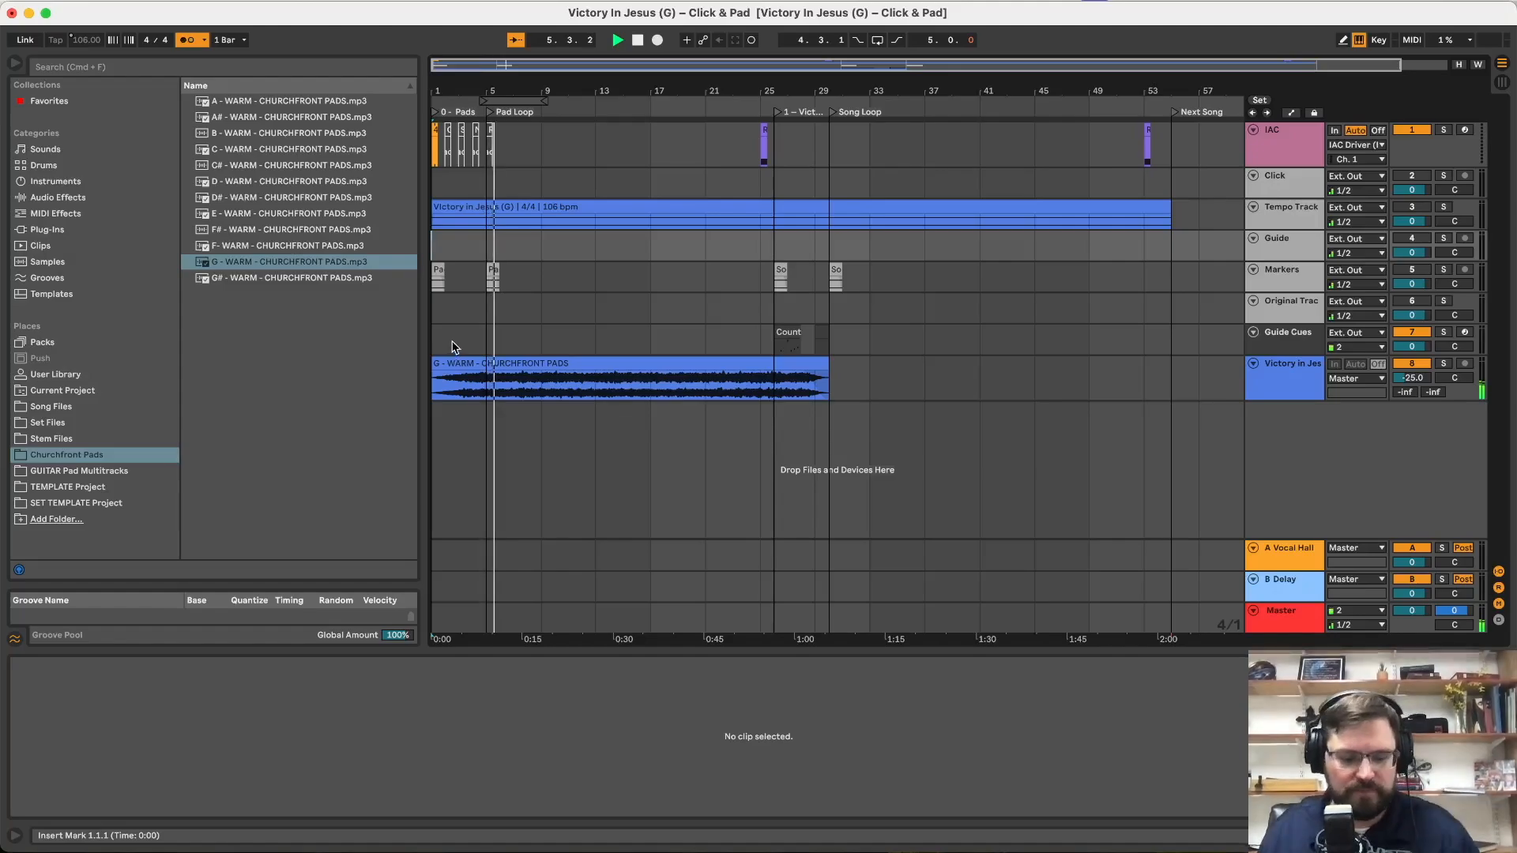
# Step: Follow the playback through the Song Loop section after bar 30, stop it and return to the full arrangement overview
pyautogui.press('+')
pyautogui.press('+')
pyautogui.press('+')
pyautogui.press('+')
pyautogui.press('+')
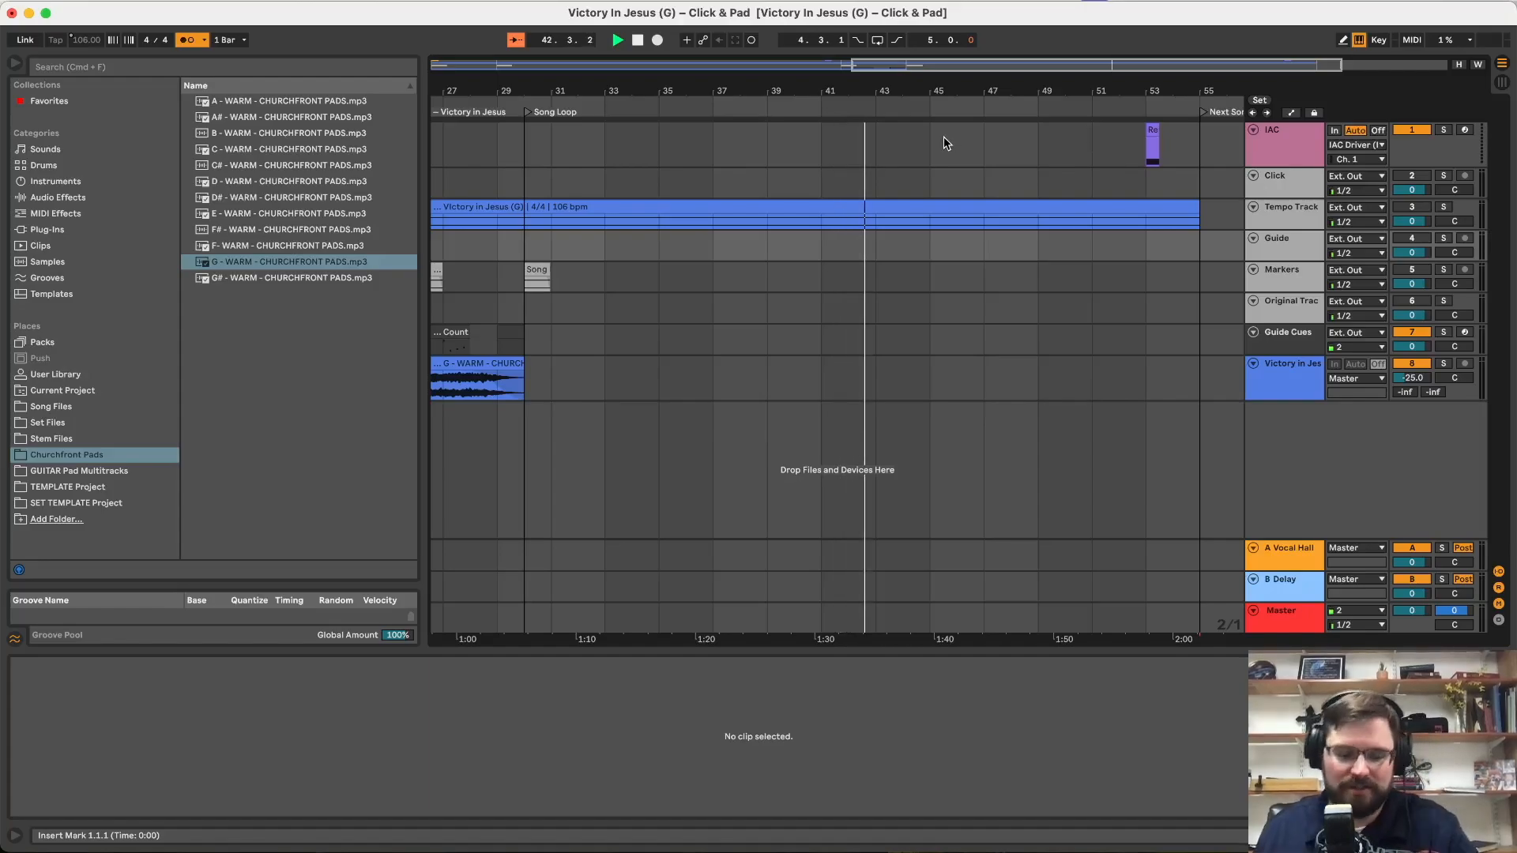
pyautogui.scroll(-5, 885, 143)
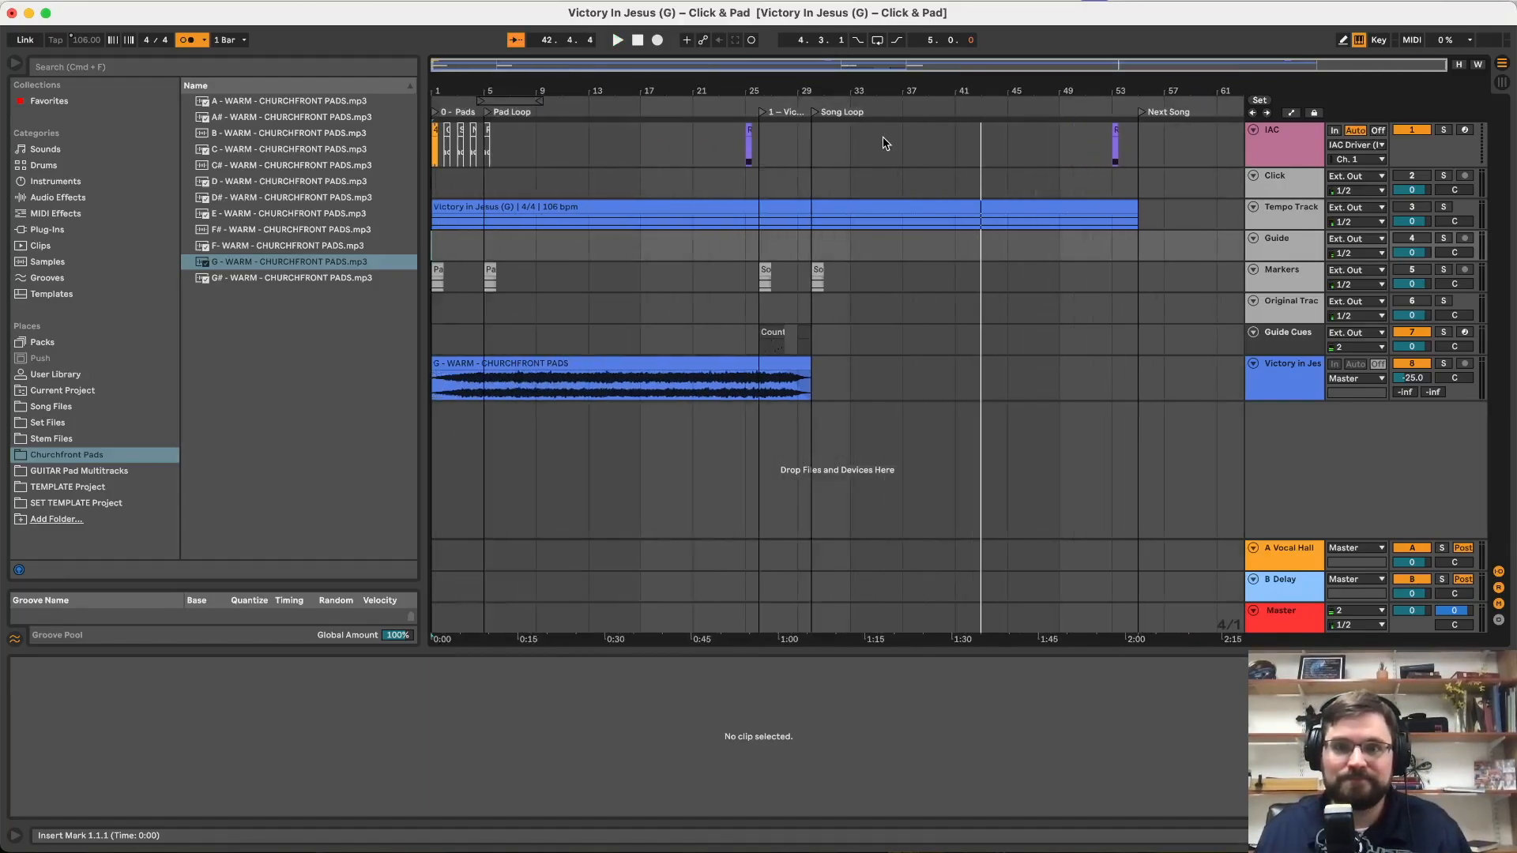